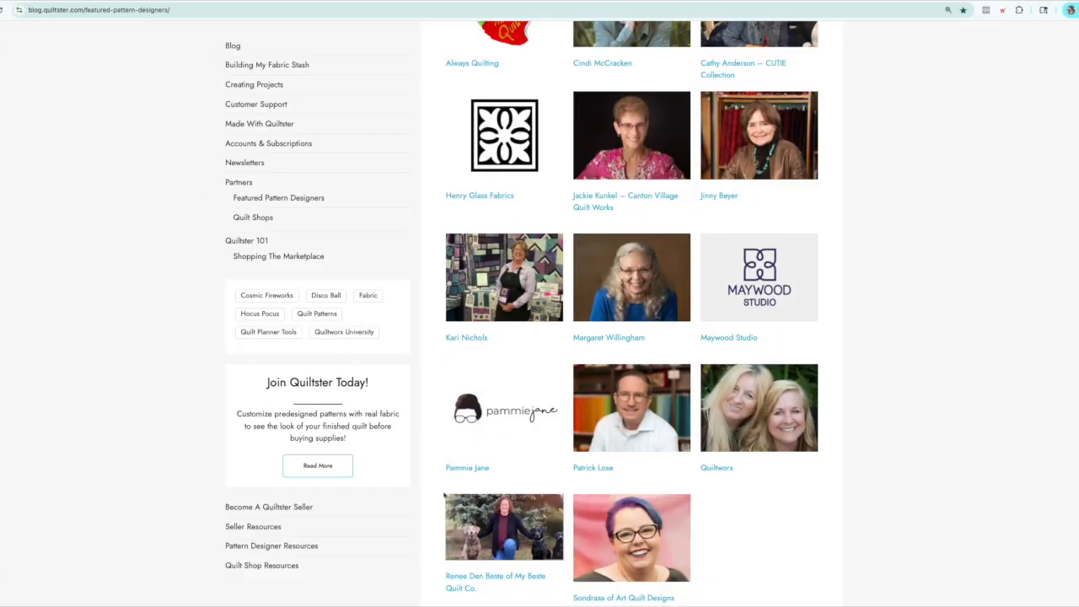
Open the My Beste Quilt Co designer page and look through the designer's biography and featured quilt patterns.
click(511, 522)
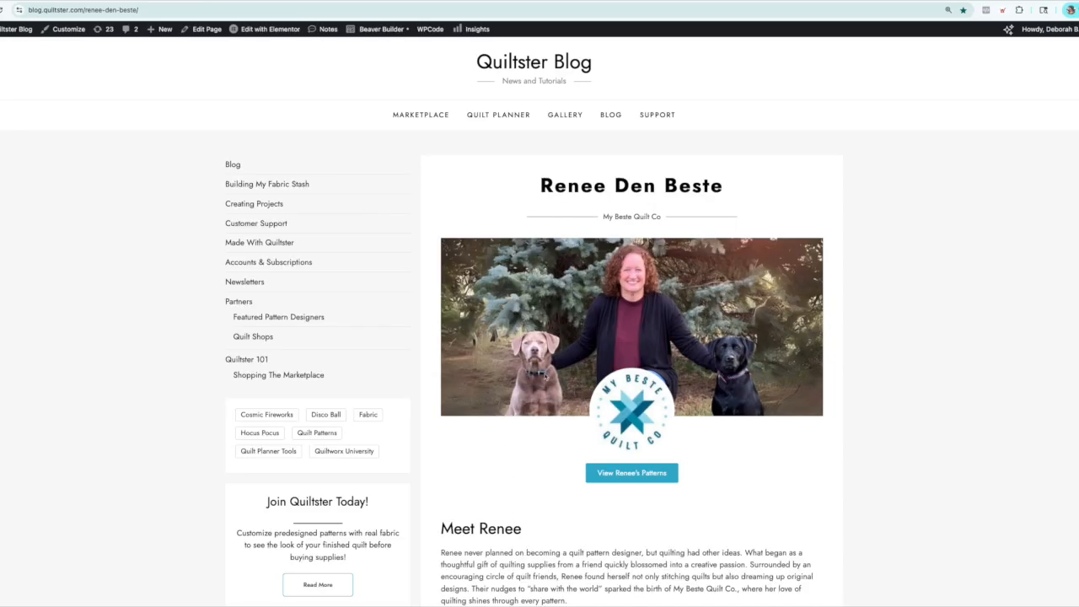
scroll(417, 299, down, 3)
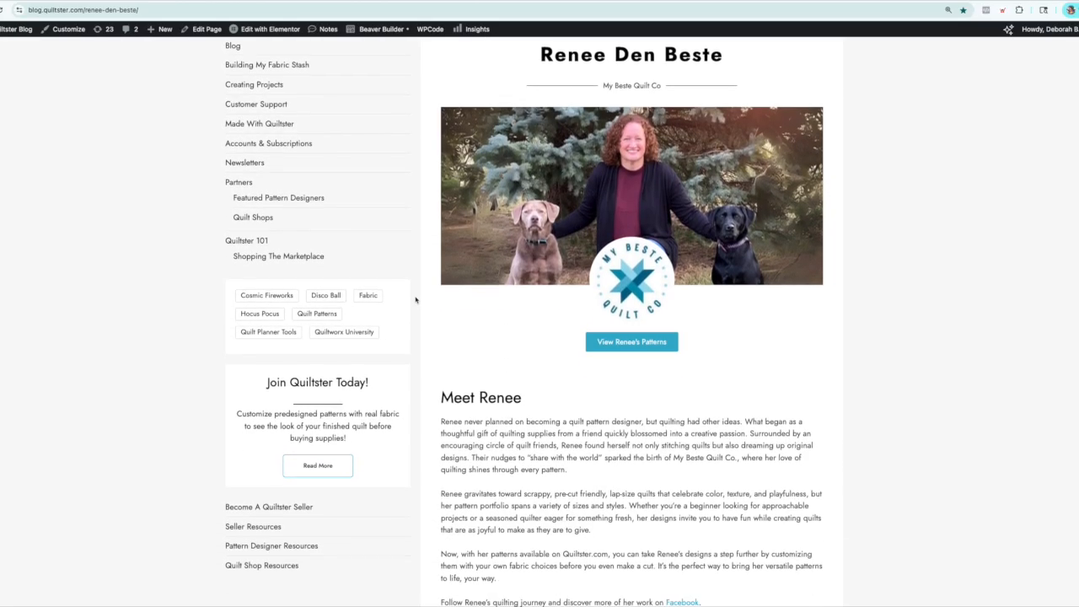
scroll(415, 299, down, 2)
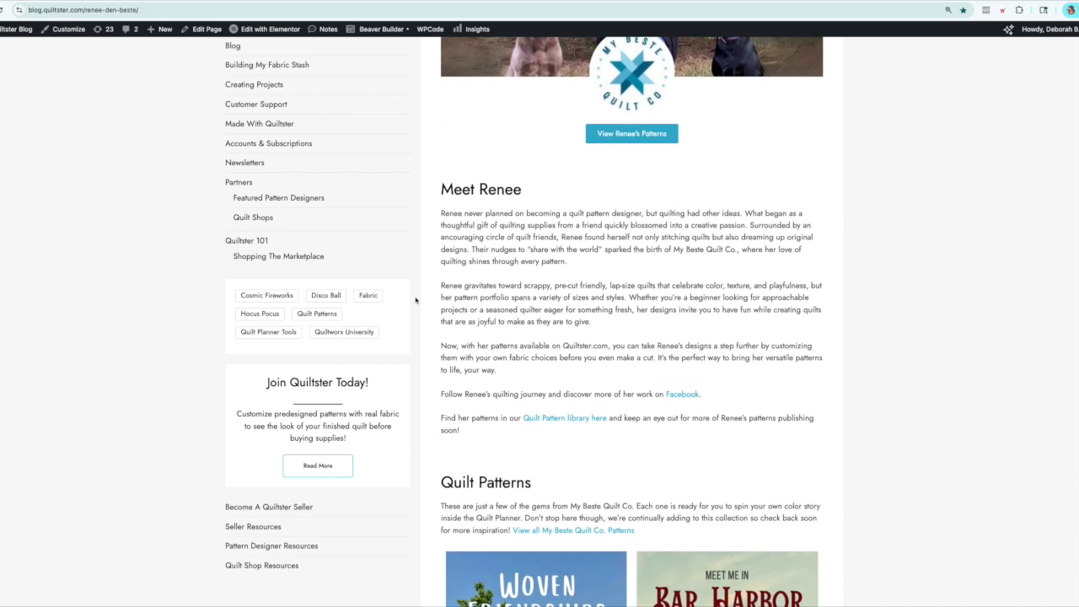
scroll(415, 299, down, 3)
scroll(416, 299, down, 2)
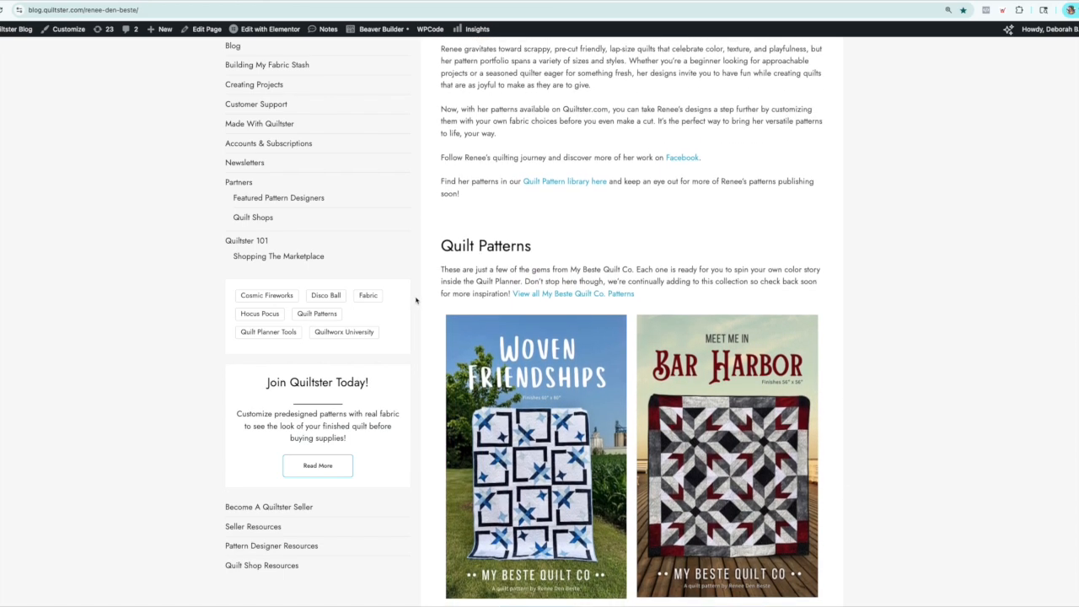
scroll(416, 300, down, 3)
scroll(417, 301, down, 3)
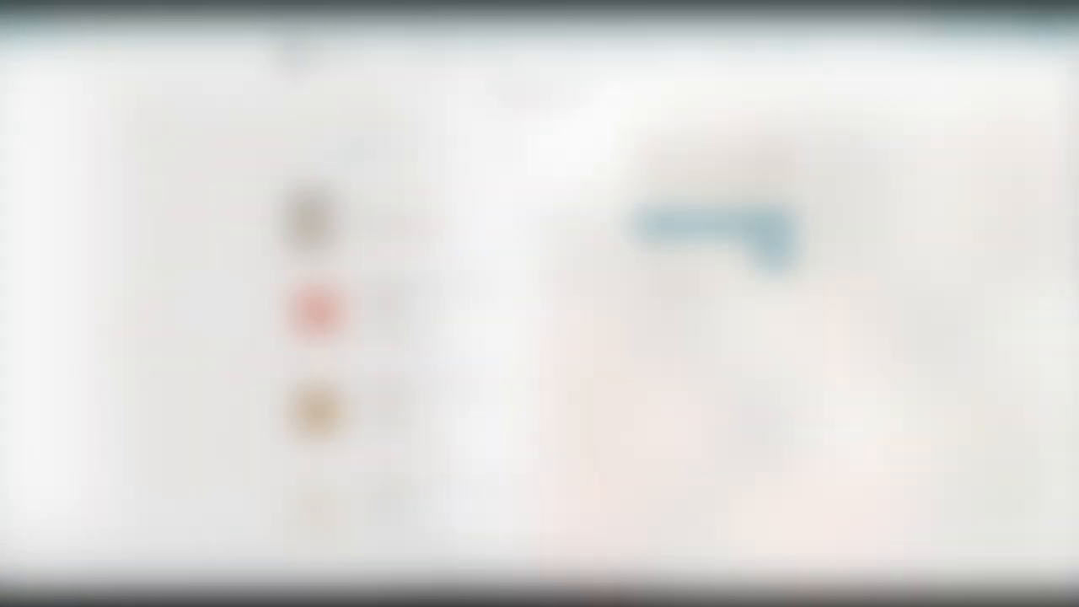
Review the fabrics and yardages listed in the cart's order summary for the Woven Friendship Demo project.
scroll(413, 348, down, 2)
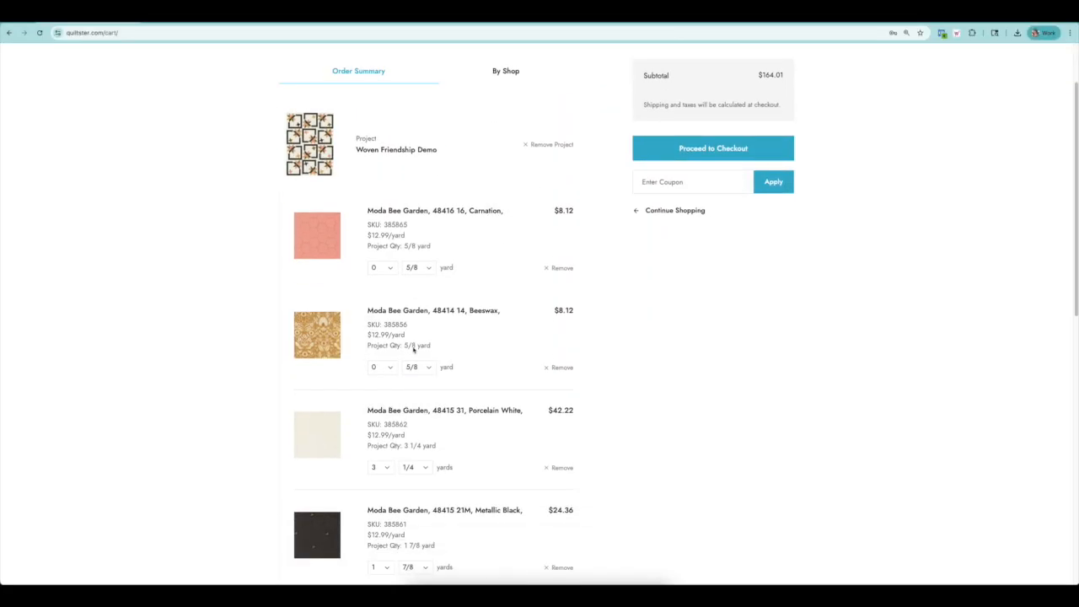
scroll(413, 351, down, 1)
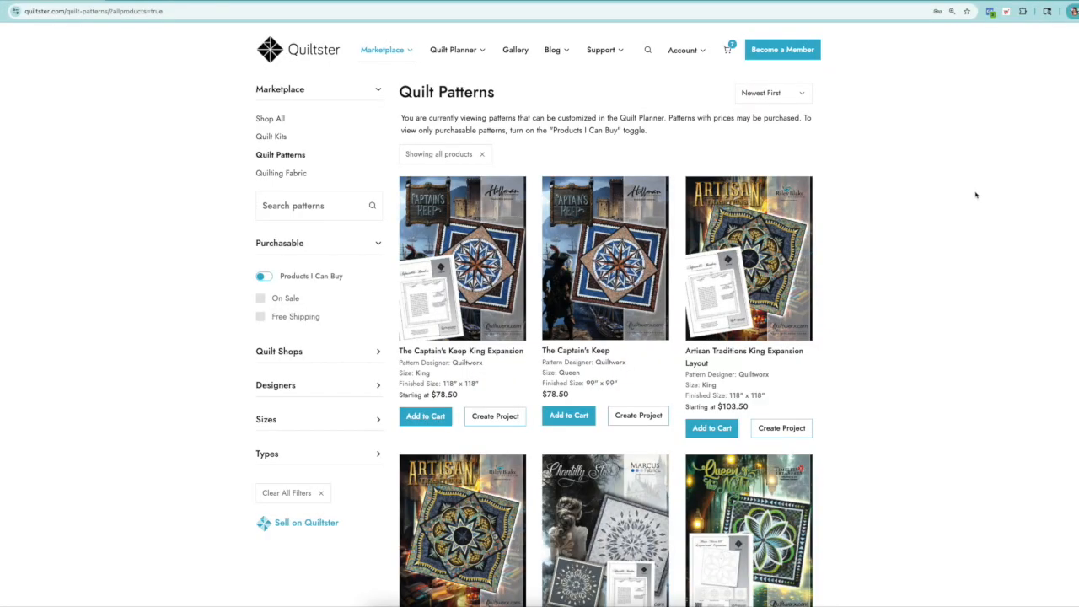
scroll(976, 194, down, 3)
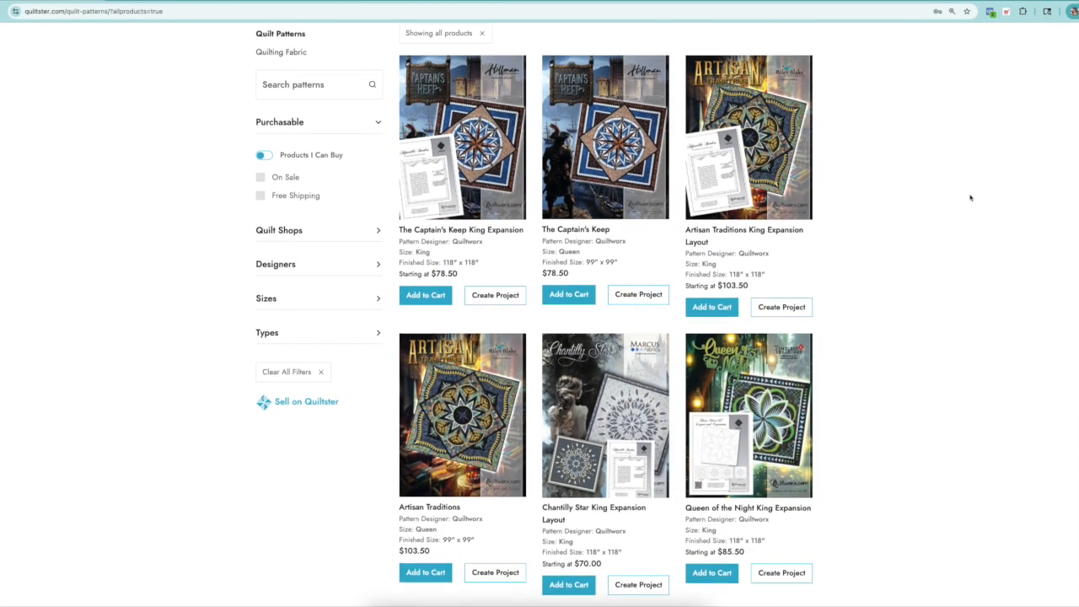
Browse the designs, sizes and prices in the marketplace's quilt pattern catalog.
scroll(959, 208, down, 4)
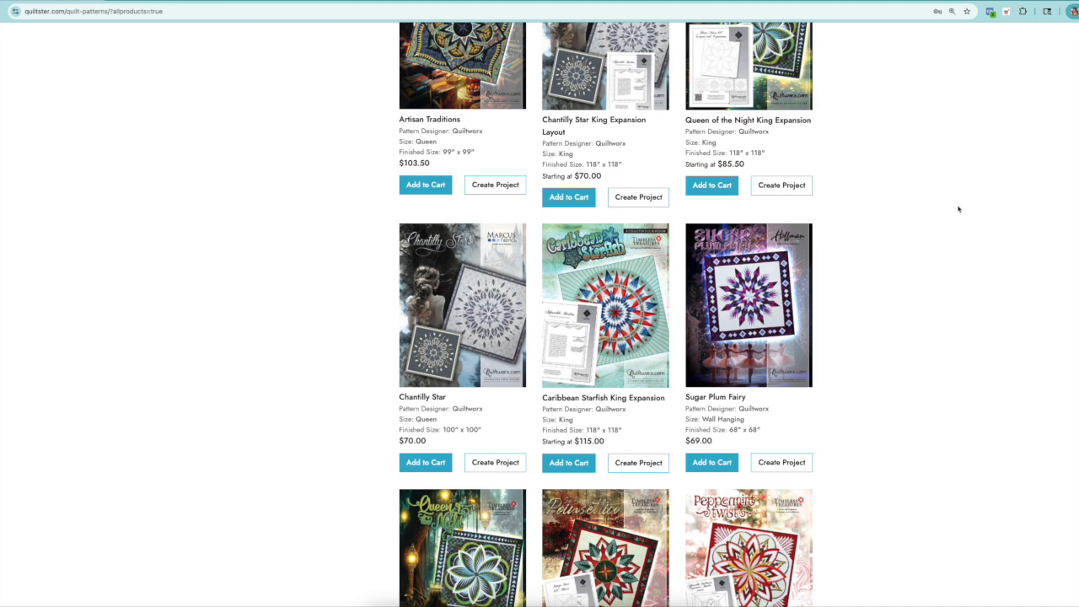
scroll(958, 210, down, 3)
scroll(958, 210, down, 1)
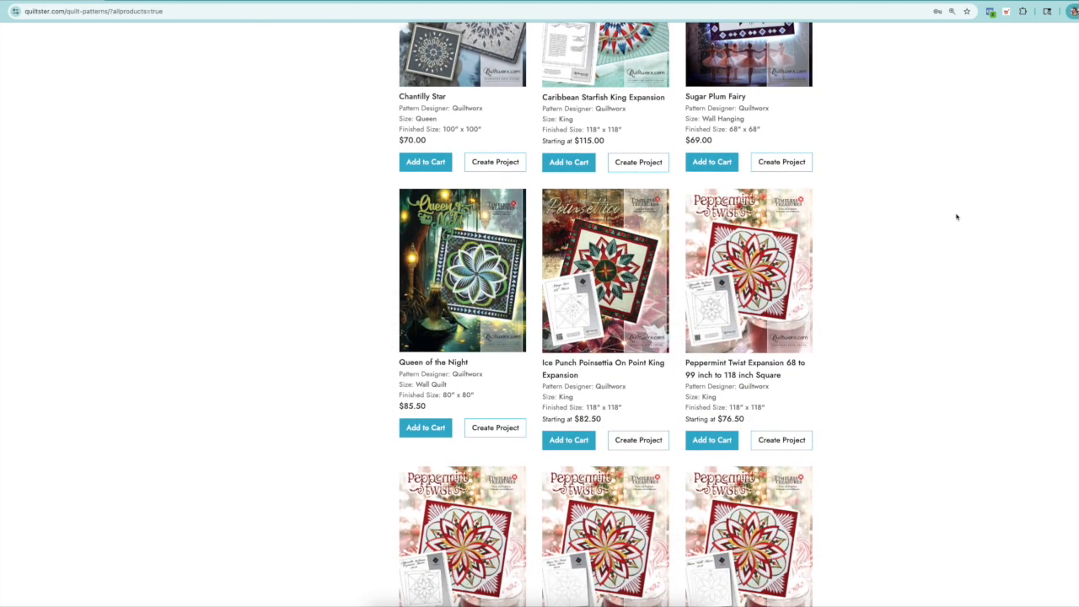
scroll(956, 217, down, 3)
scroll(955, 217, down, 3)
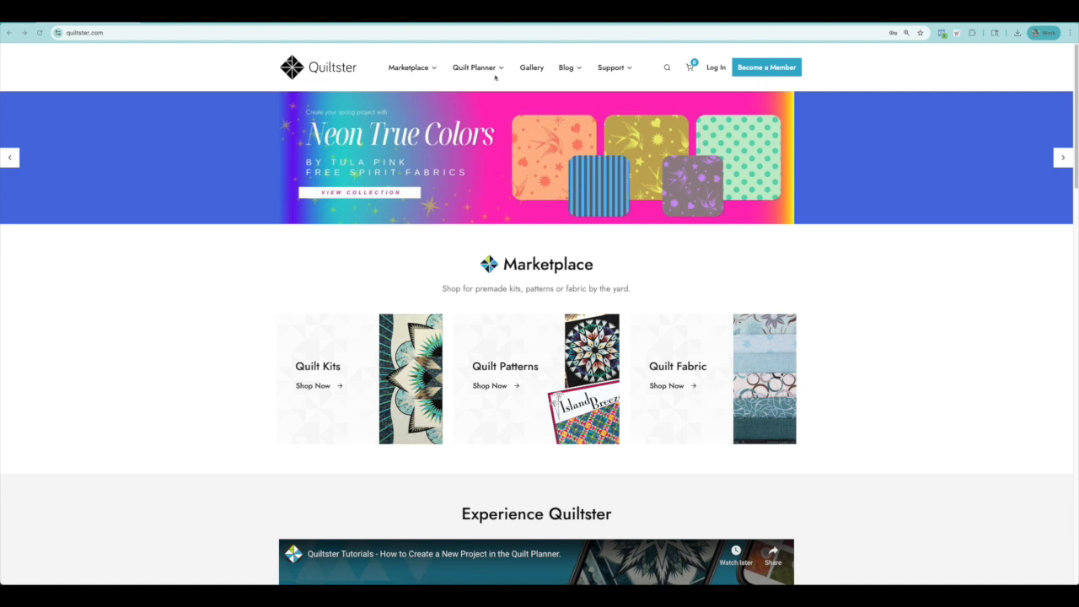
Search the Quilt Planner's quilt patterns for "Woven" and open the Woven Friendships pattern.
mouse_move(472, 69)
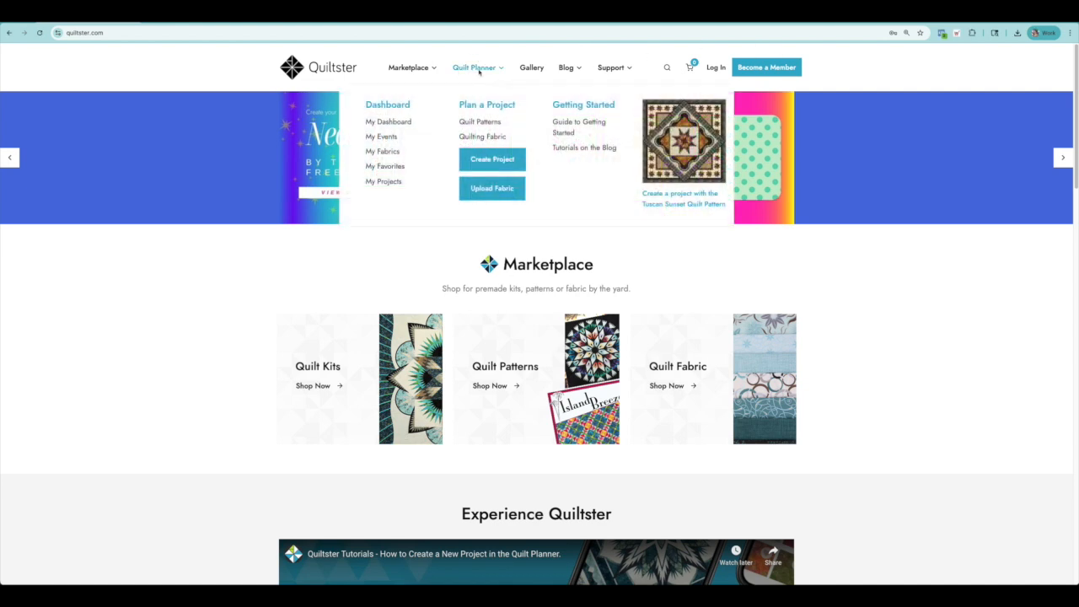
click(480, 121)
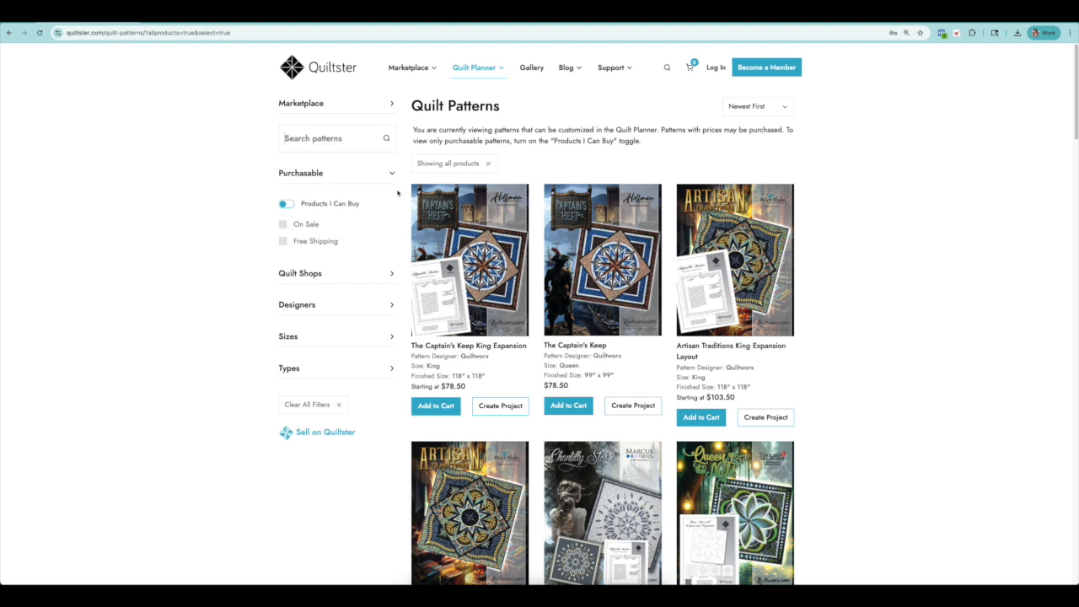
mouse_move(471, 71)
click(333, 142)
text(Woven)
key(Return)
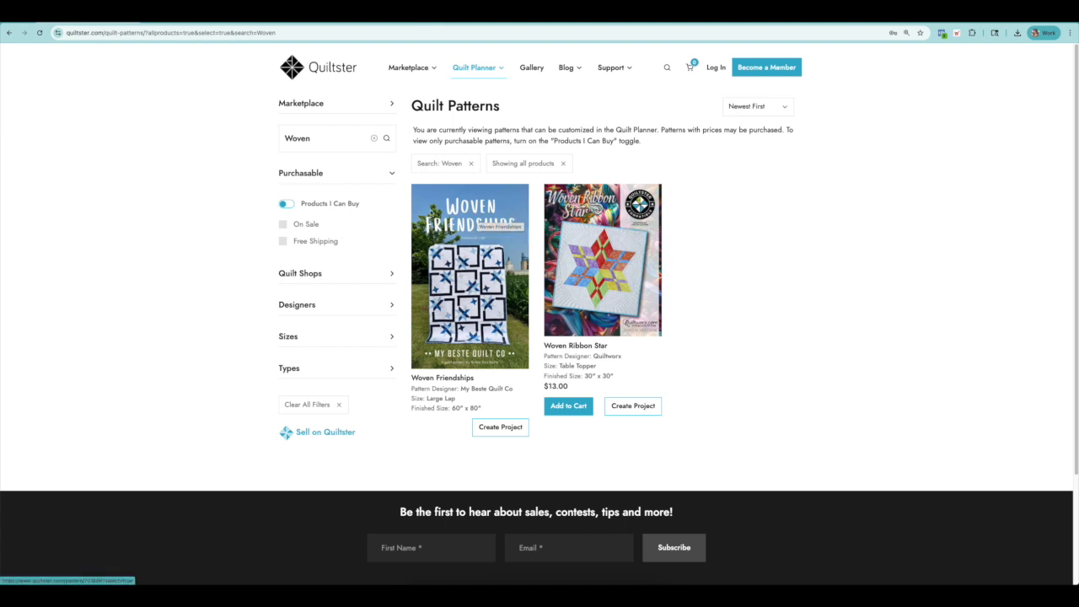
click(464, 283)
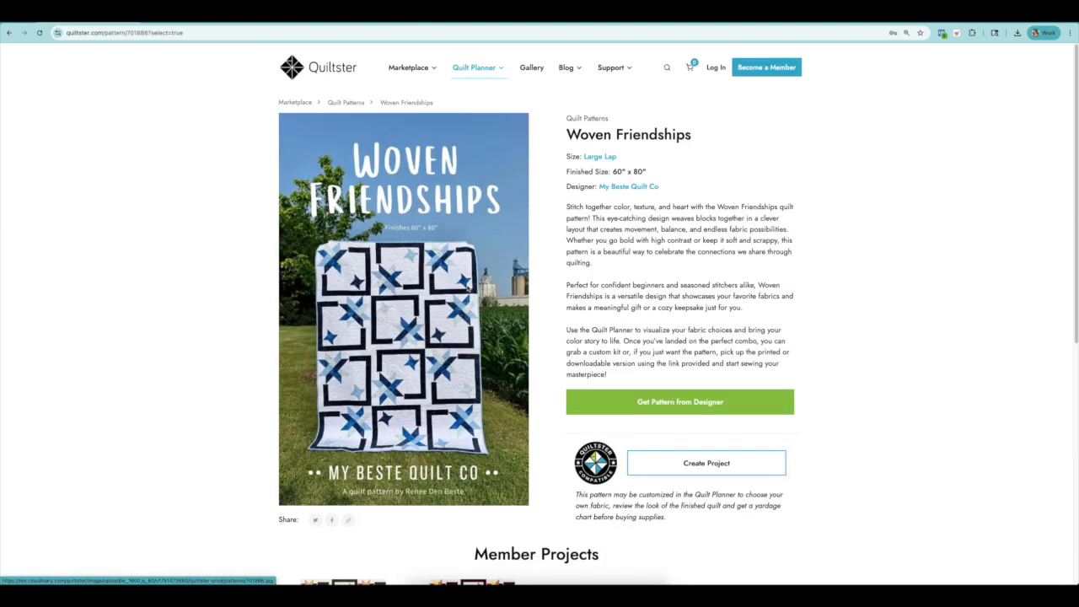
Examine the pattern's size, designer and description, and follow the option to get the pattern from its designer.
drag(567, 207, 809, 375)
drag(567, 156, 681, 199)
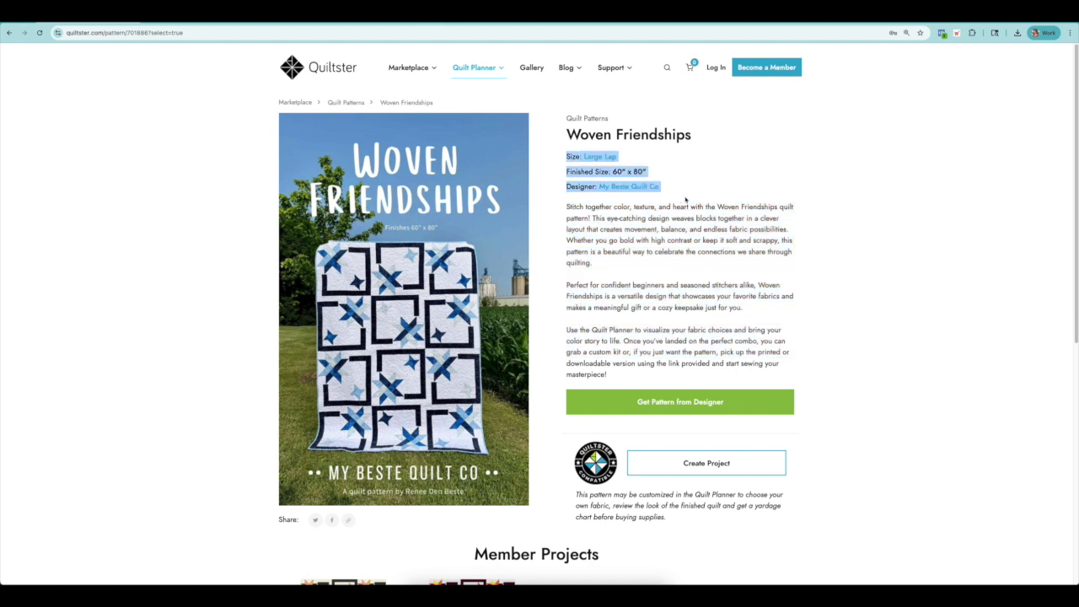
click(891, 321)
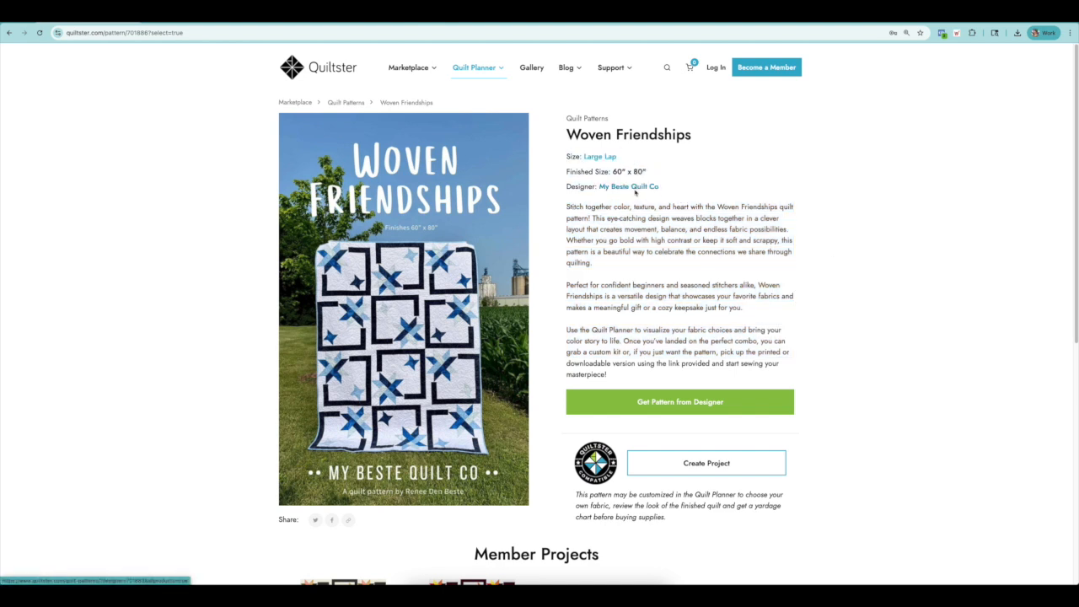
click(687, 403)
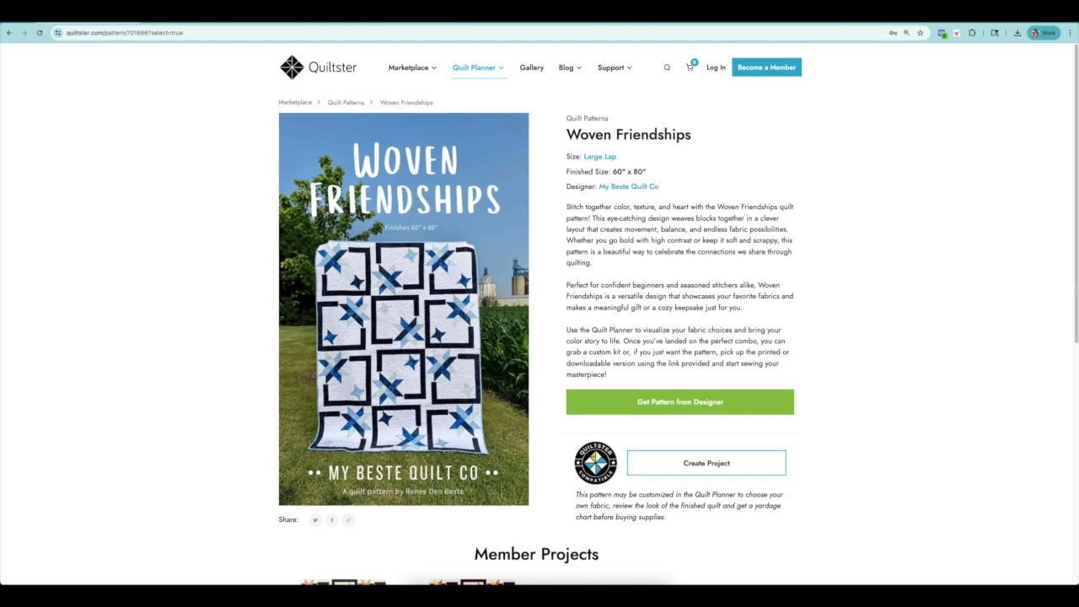
Create a project from the blank Woven Friendships template and name it "Woven Friendship Demo".
click(712, 465)
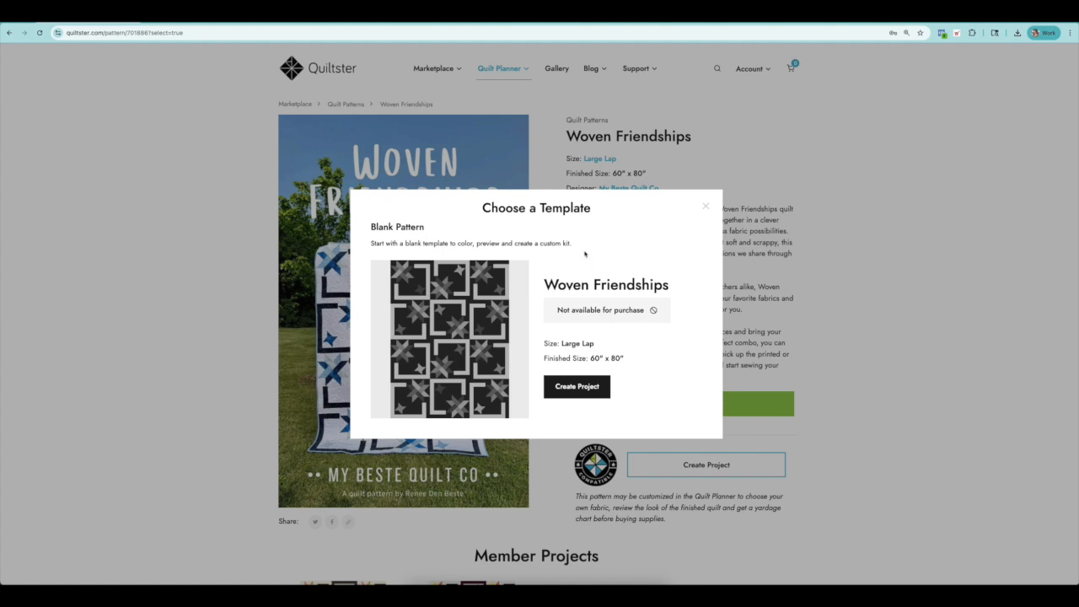
click(577, 390)
click(592, 302)
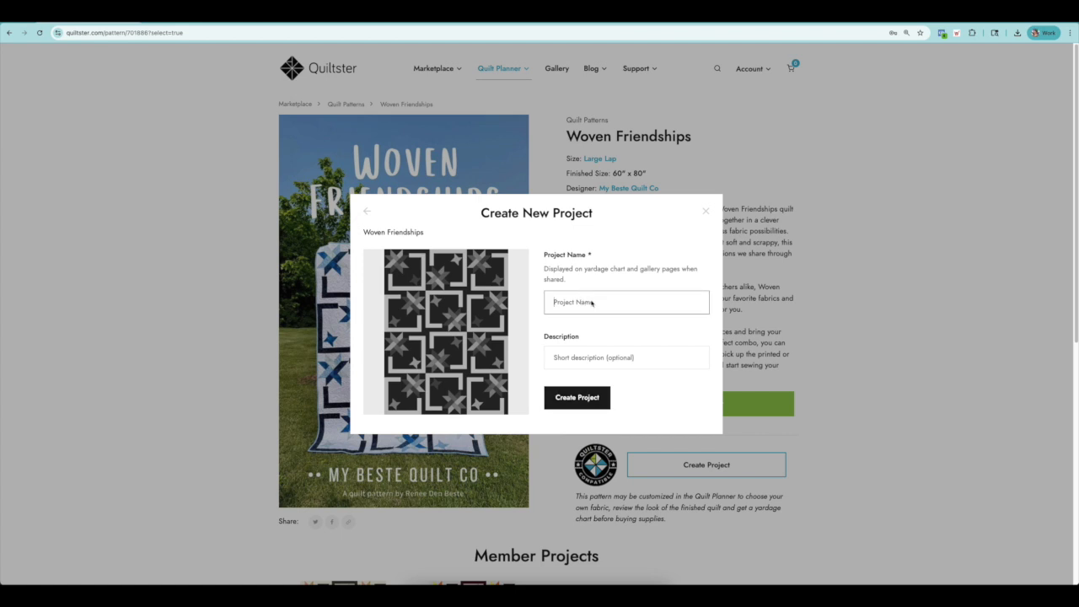
text(Woven Friendship Demo)
click(578, 399)
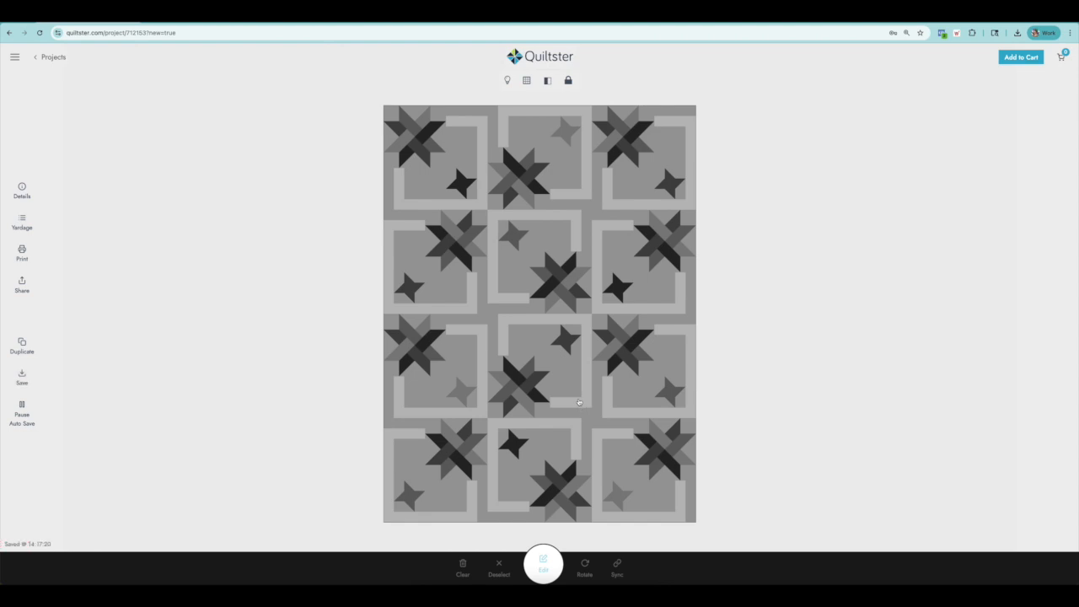
Select the quilt's background patches and open them for fabric editing.
click(550, 313)
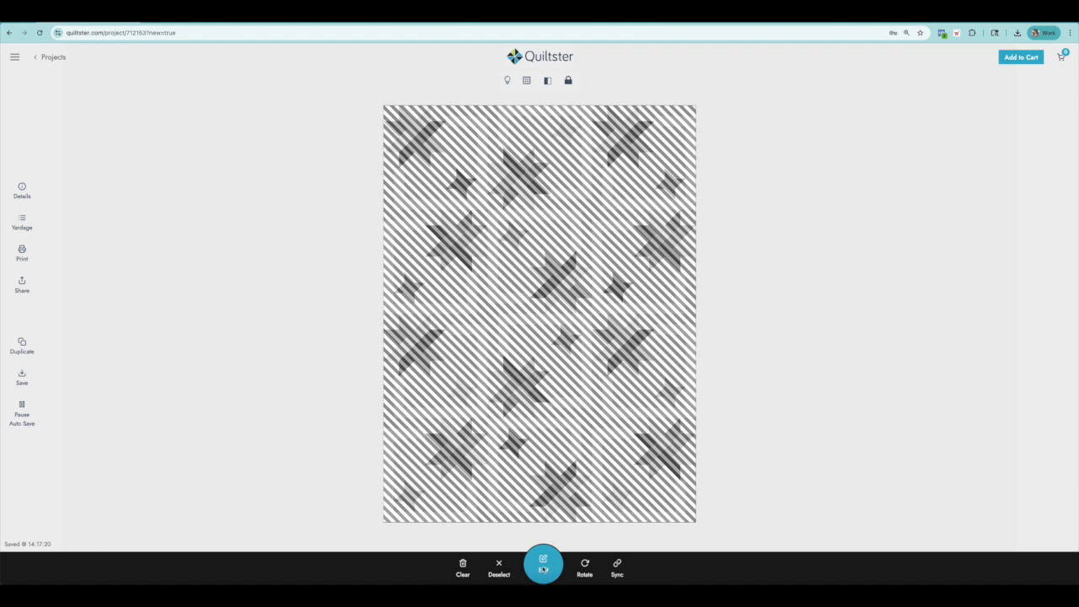
click(543, 568)
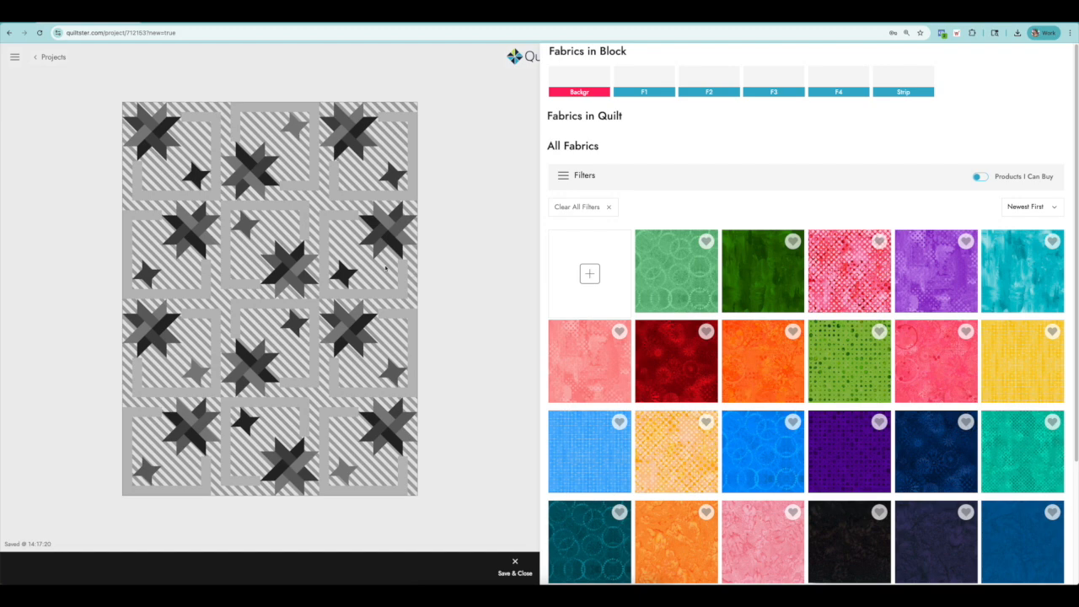
scroll(275, 341, up, 3)
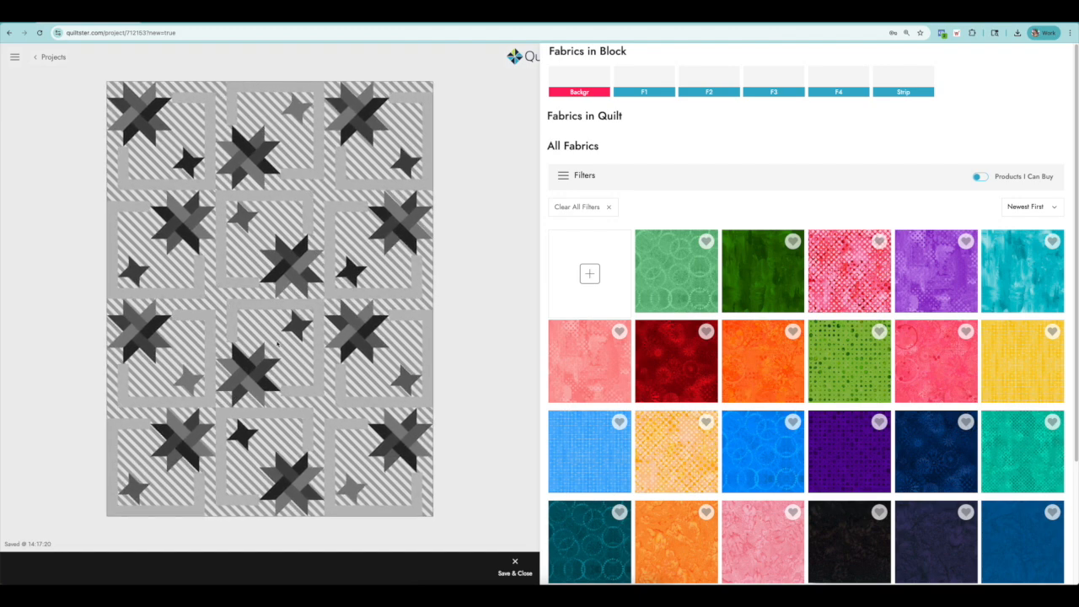
scroll(278, 342, down, 3)
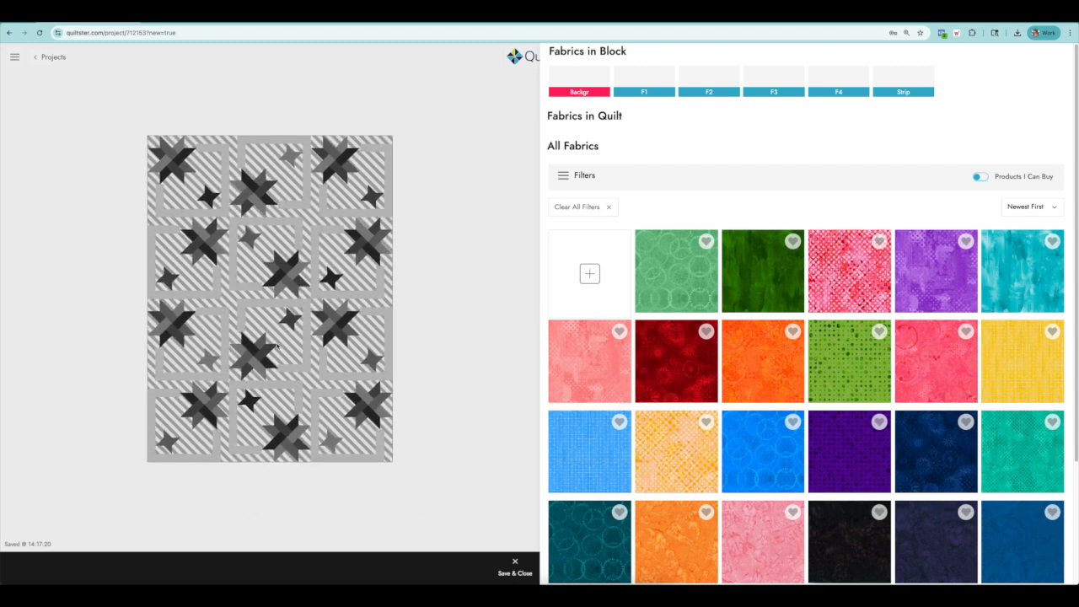
scroll(276, 345, up, 3)
scroll(277, 345, up, 3)
scroll(278, 348, up, 1)
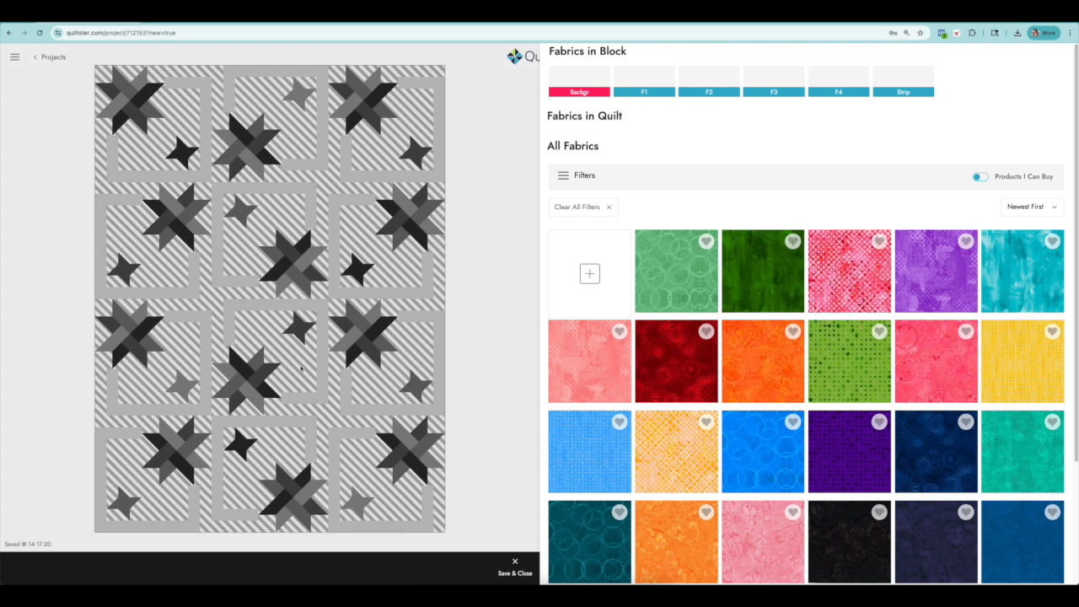
Select individual star patches in the quilt to check which block fabric each one belongs to.
click(260, 371)
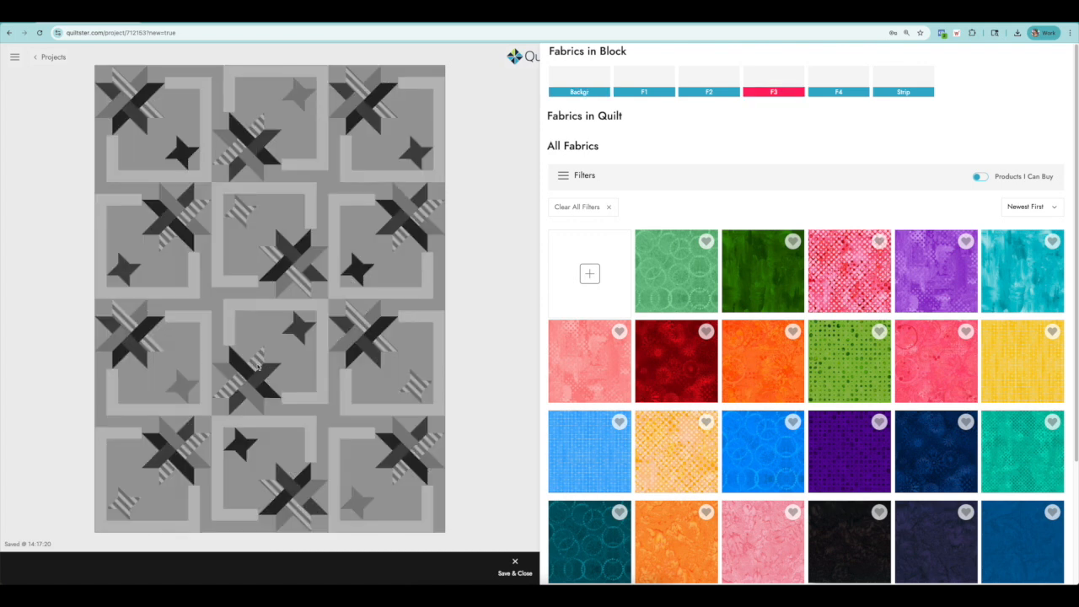
click(257, 391)
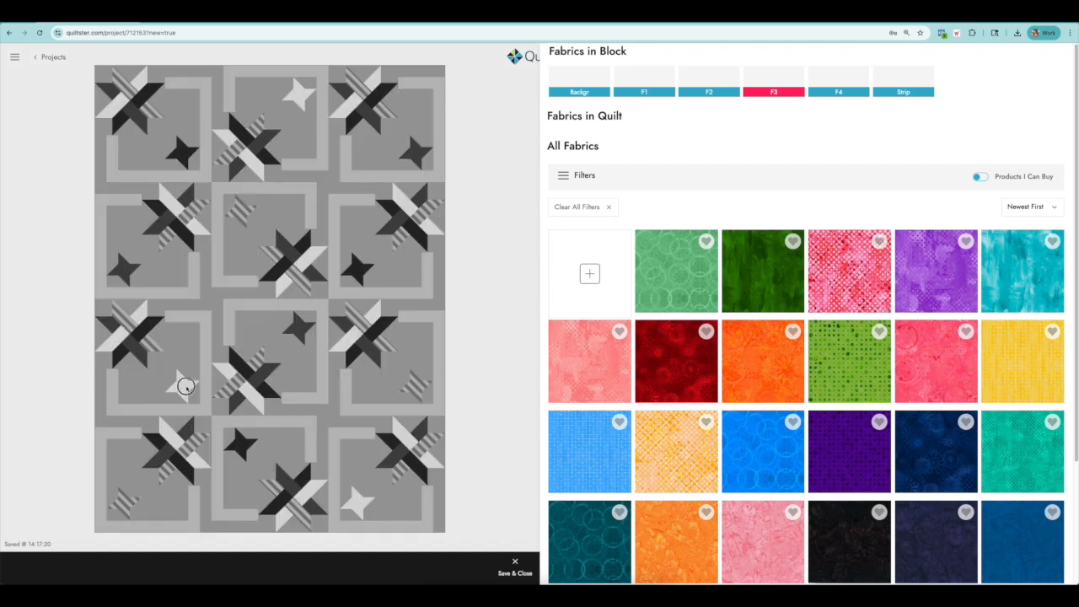
click(132, 344)
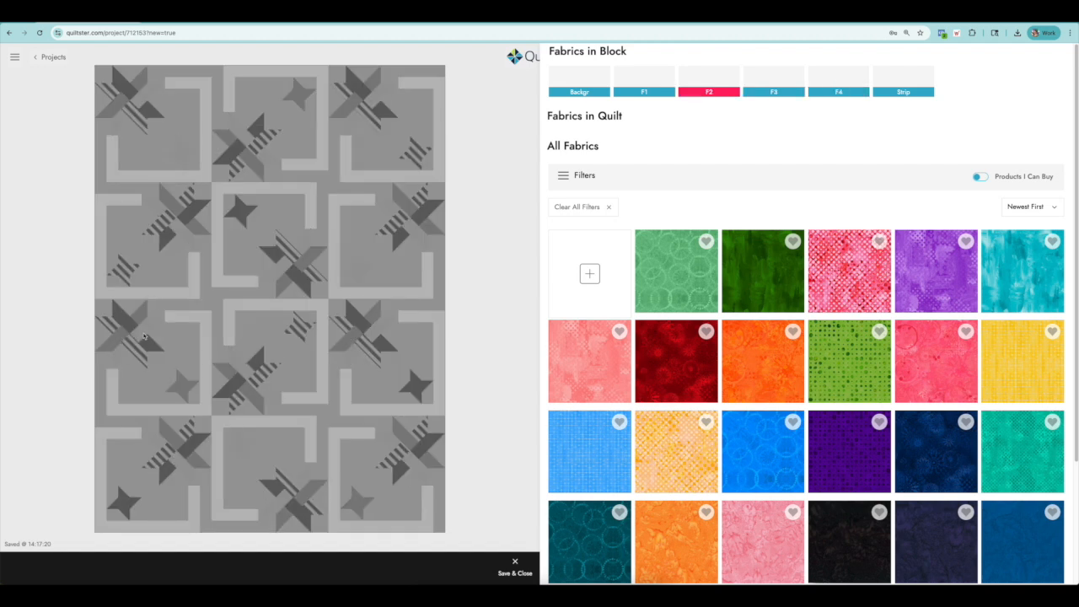
click(144, 335)
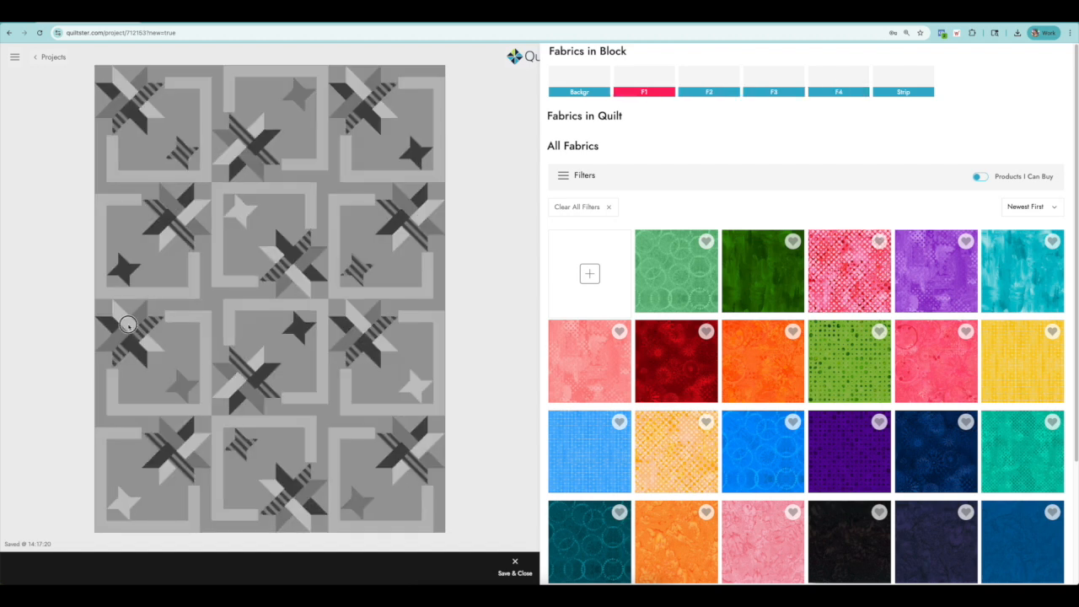
click(129, 326)
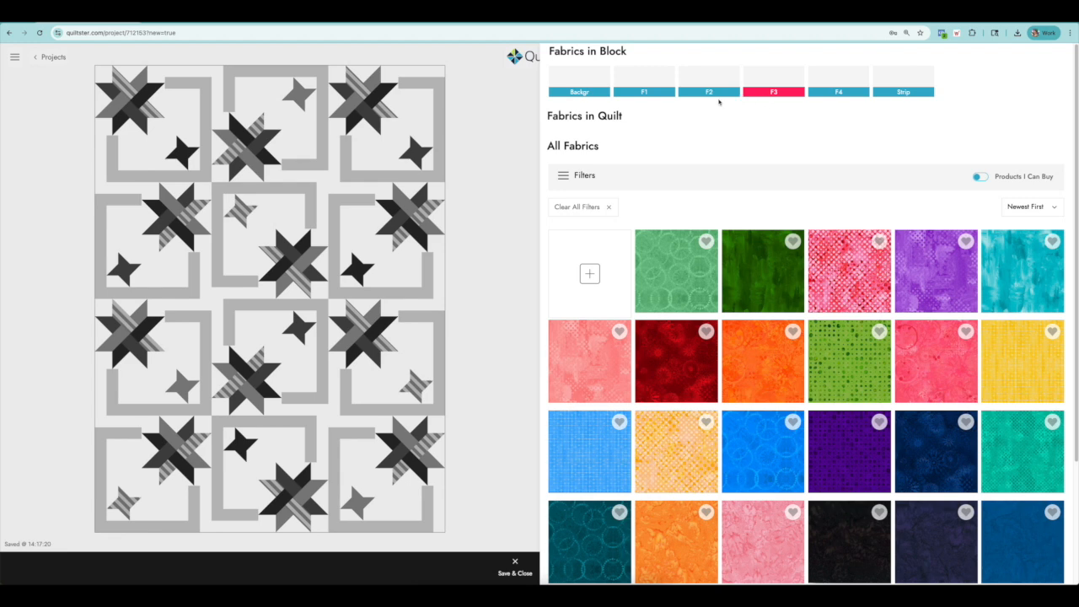
Go through the block fabrics F1, F2, F3, F4 and Strip to see where each one falls in the quilt.
click(644, 92)
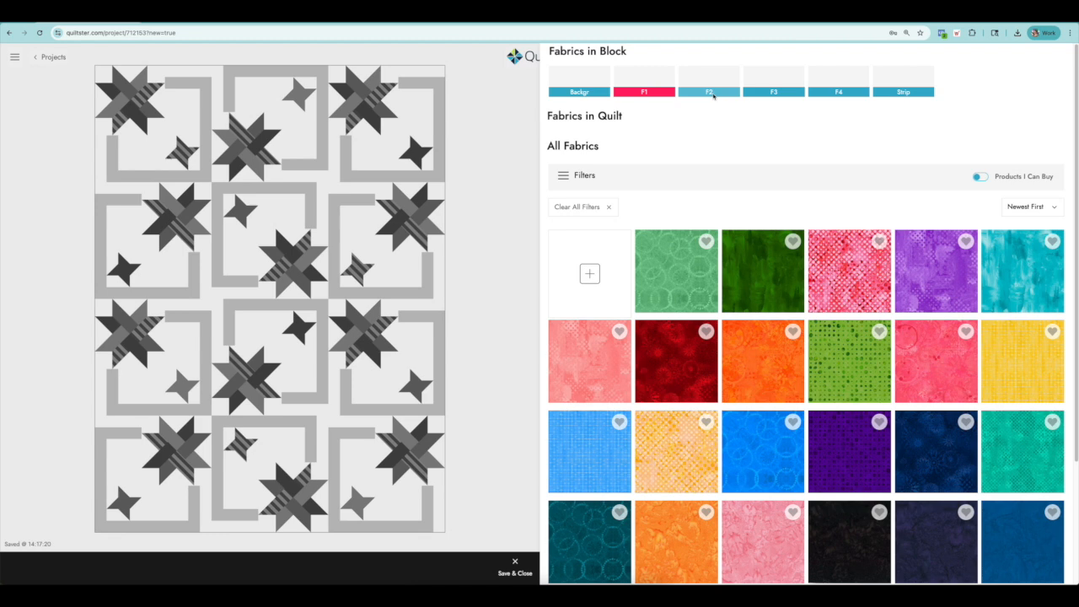
click(769, 92)
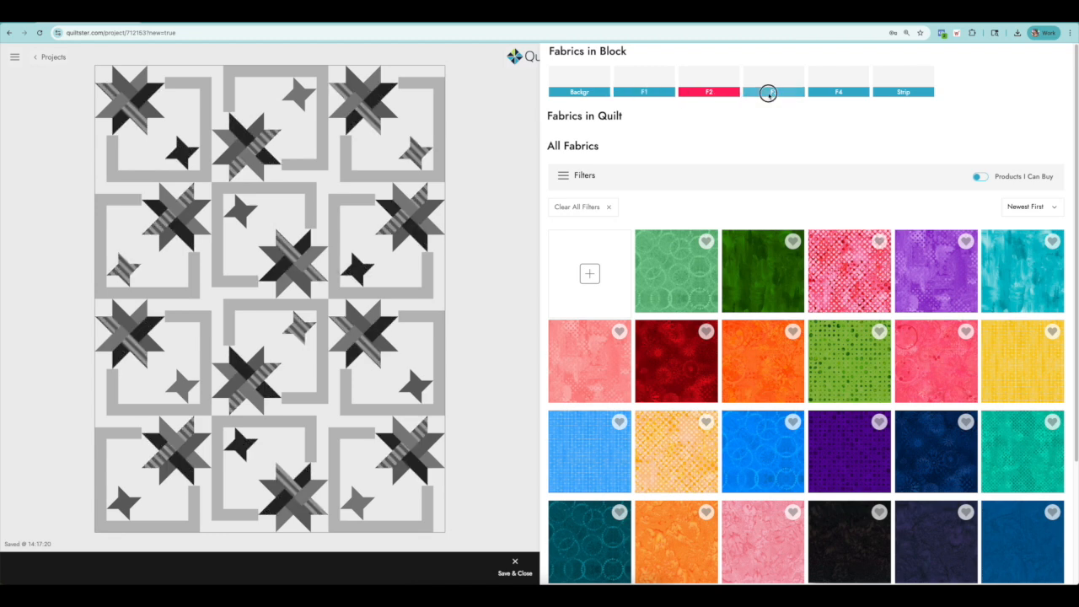
click(819, 93)
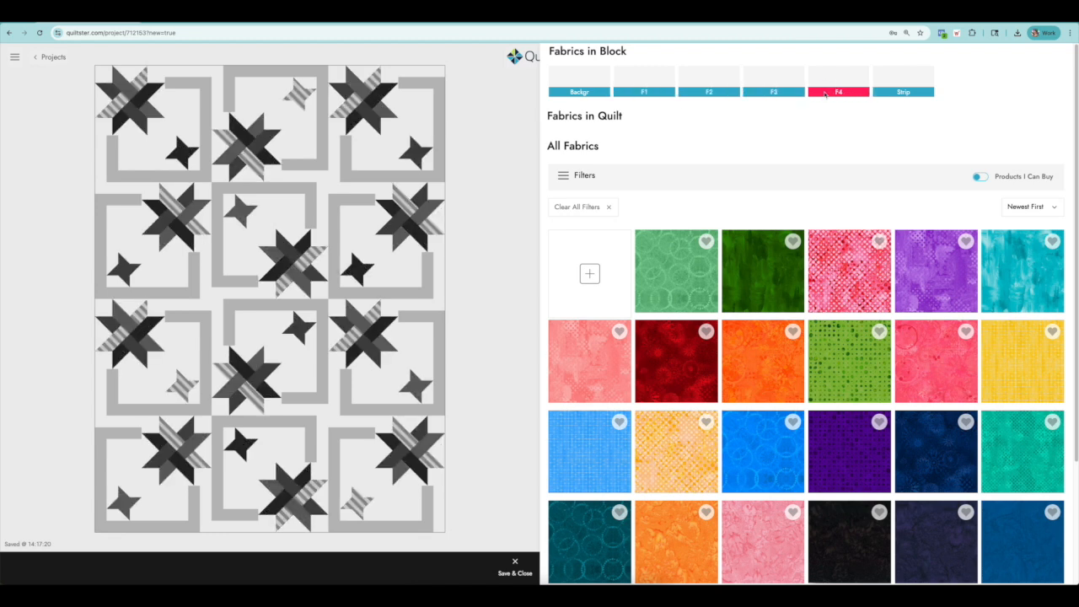
click(901, 91)
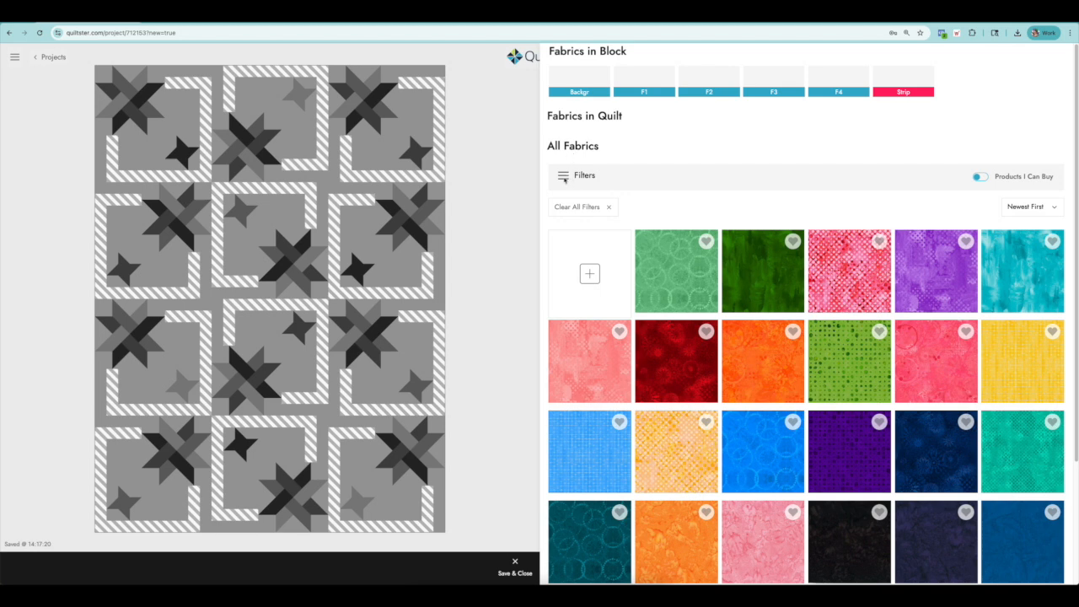
Show the fabric filter options and limit the fabric list to products that can be bought.
click(564, 178)
click(564, 178)
click(568, 175)
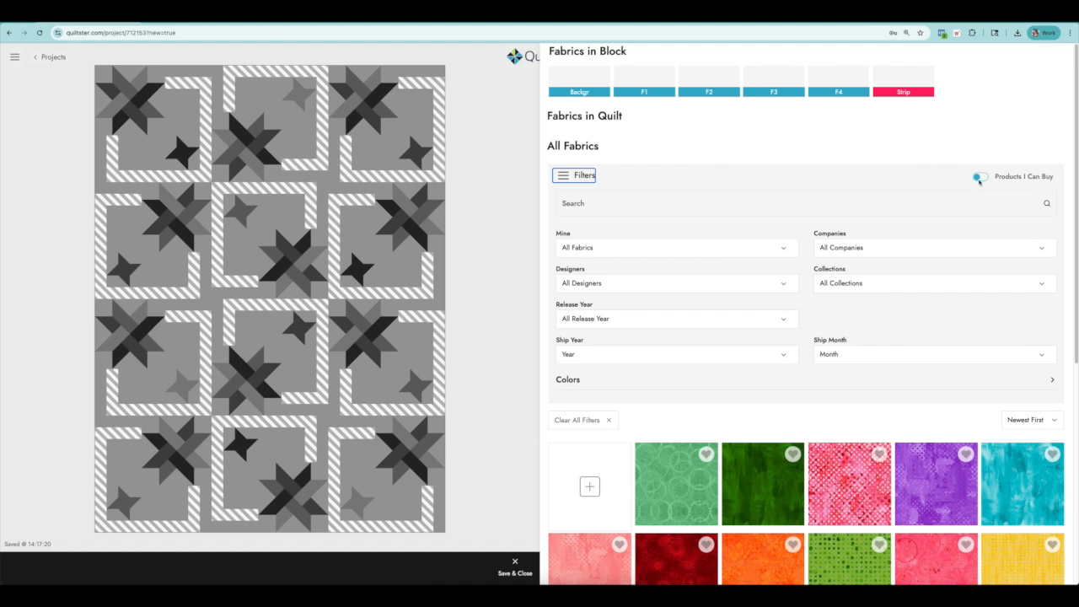
click(984, 178)
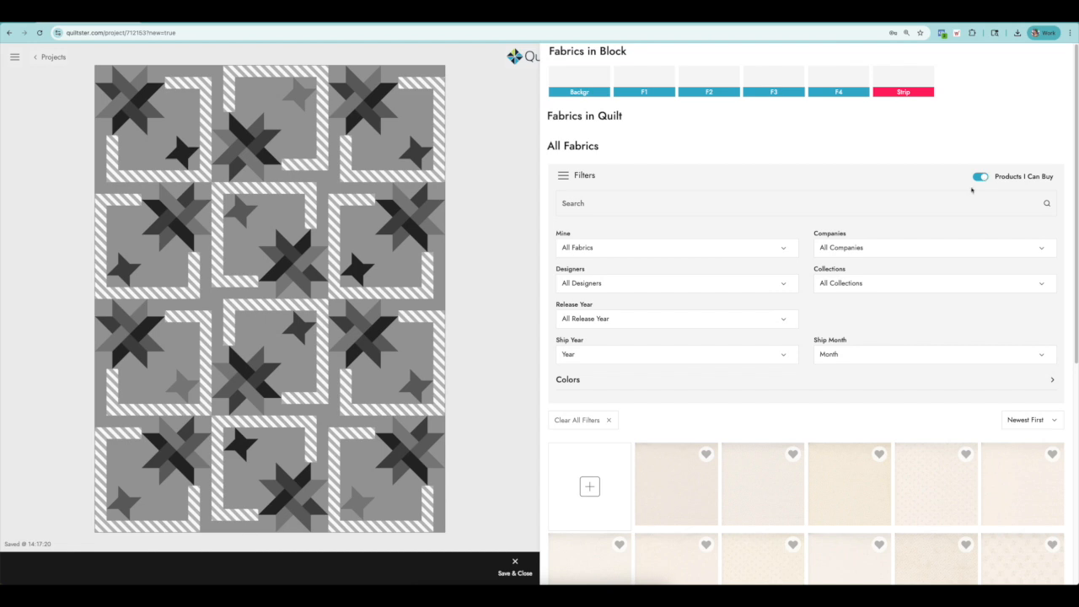
scroll(812, 435, down, 1)
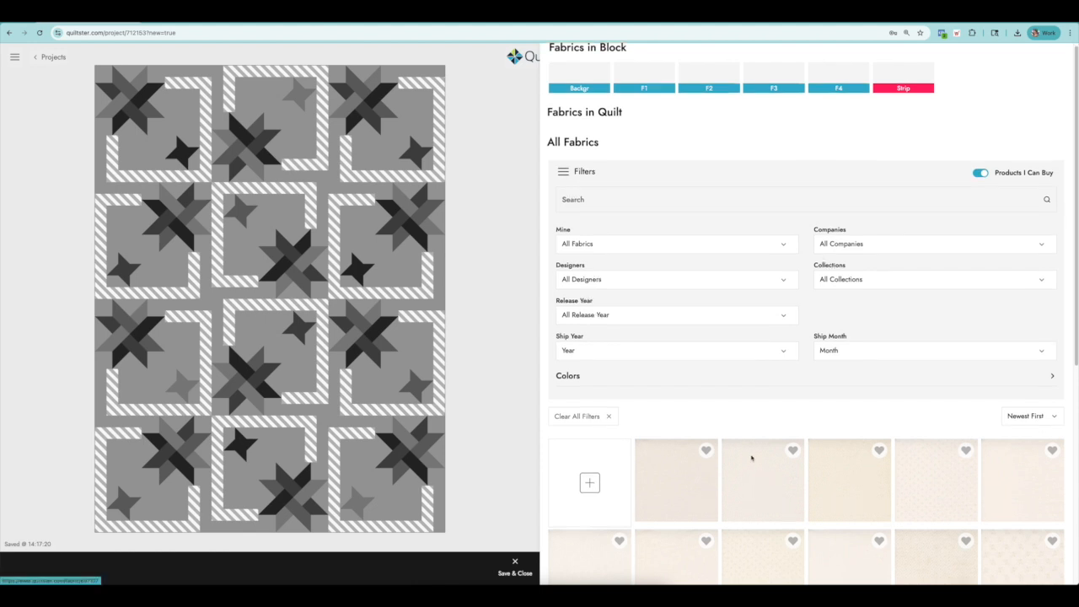
scroll(749, 454, down, 2)
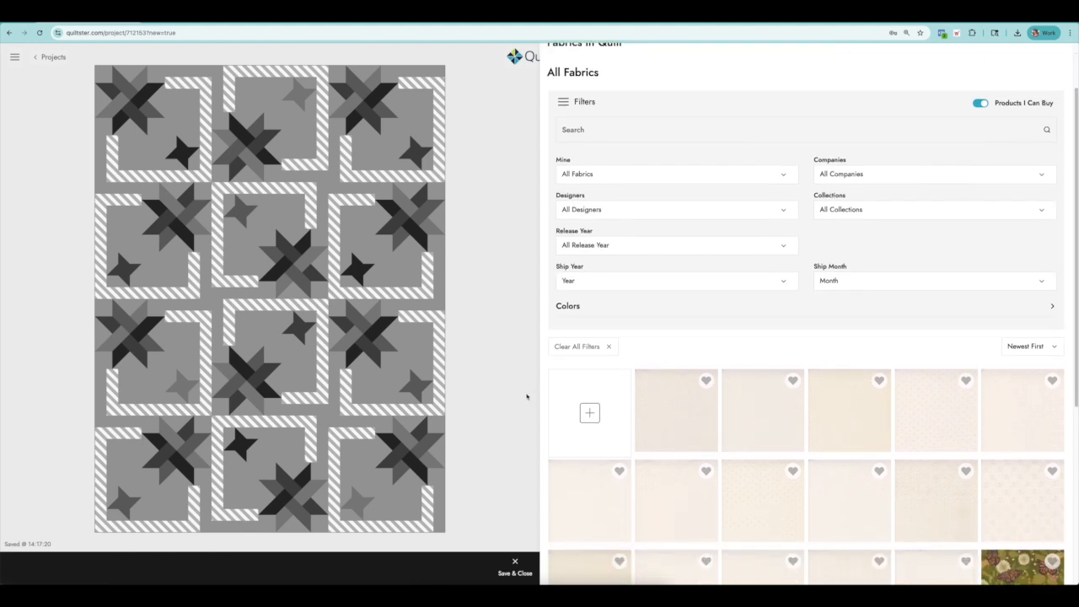
scroll(799, 313, up, 2)
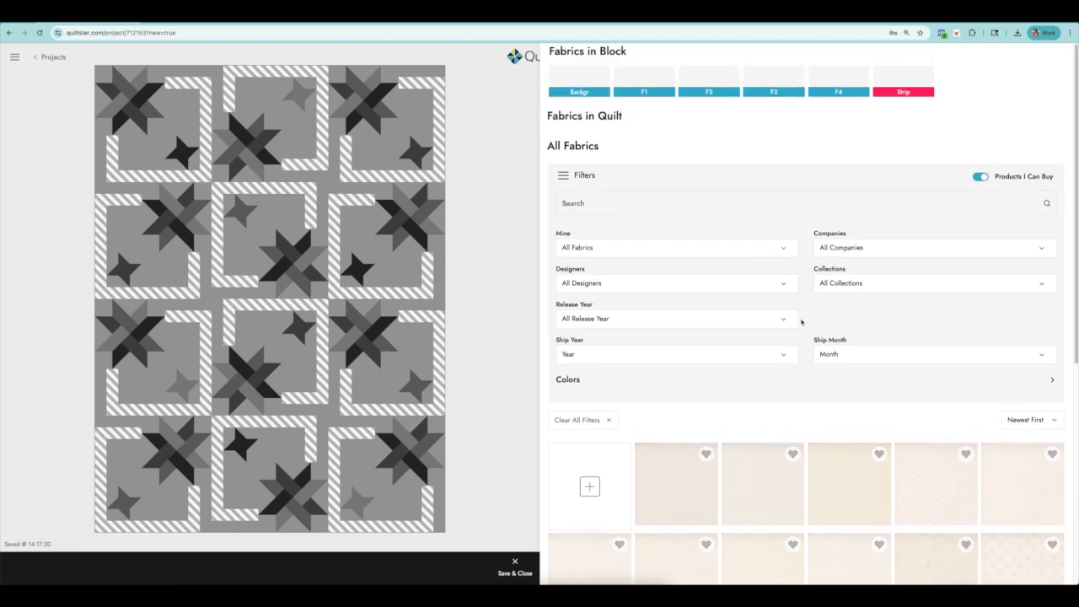
Filter the fabrics by the company Moda and its Bee Garden collection.
click(833, 251)
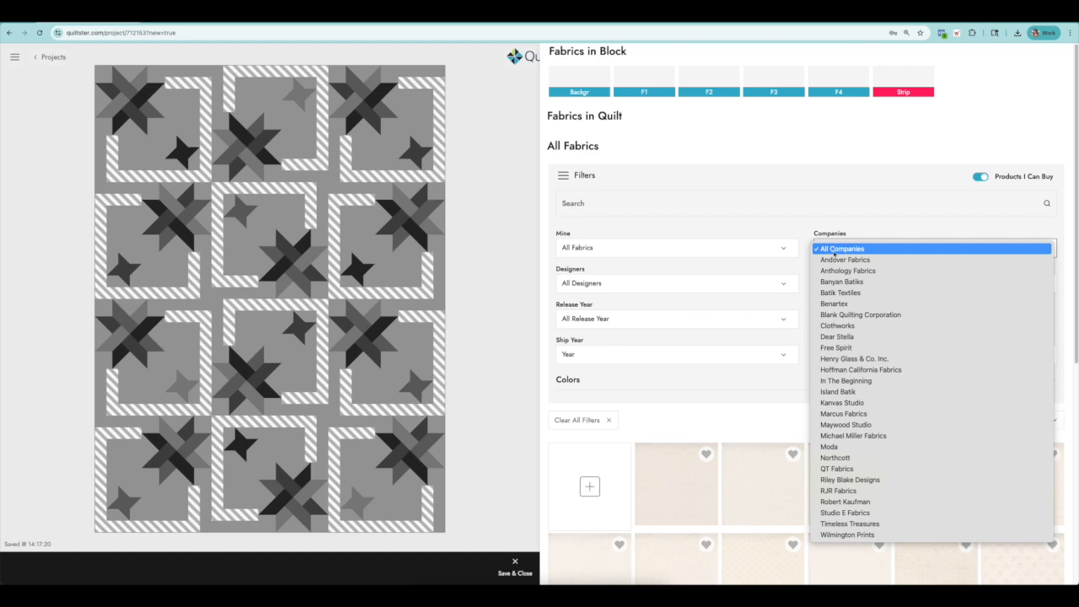
click(834, 446)
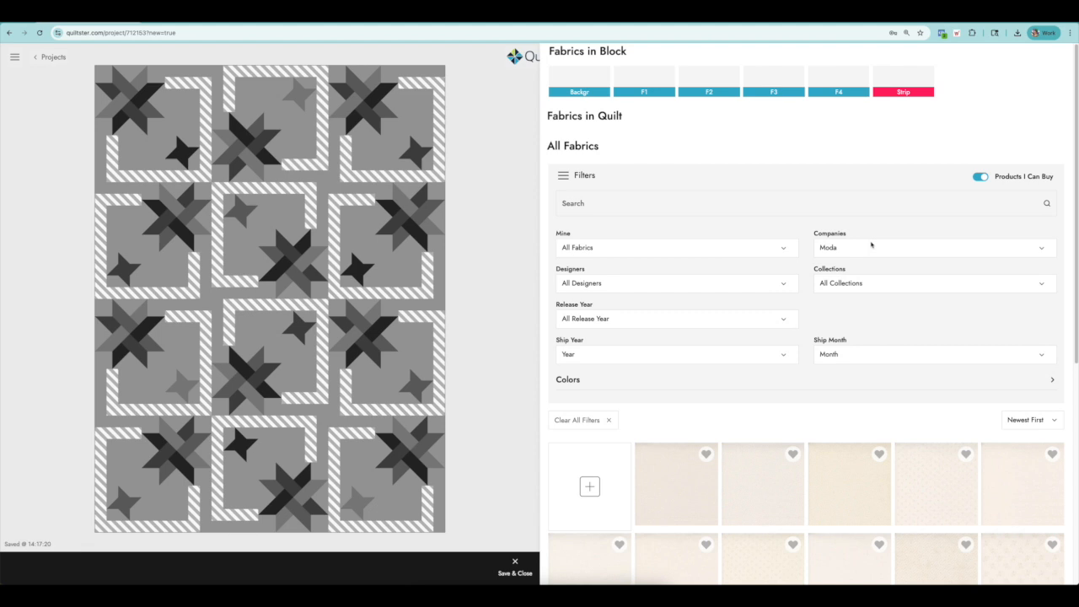
click(848, 285)
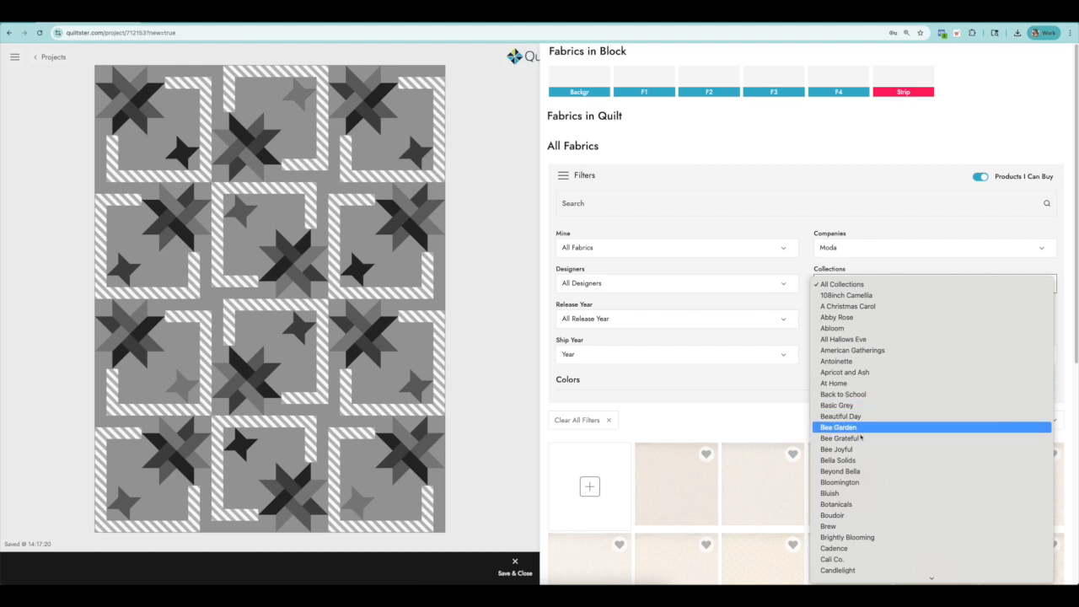
scroll(868, 438, down, 10)
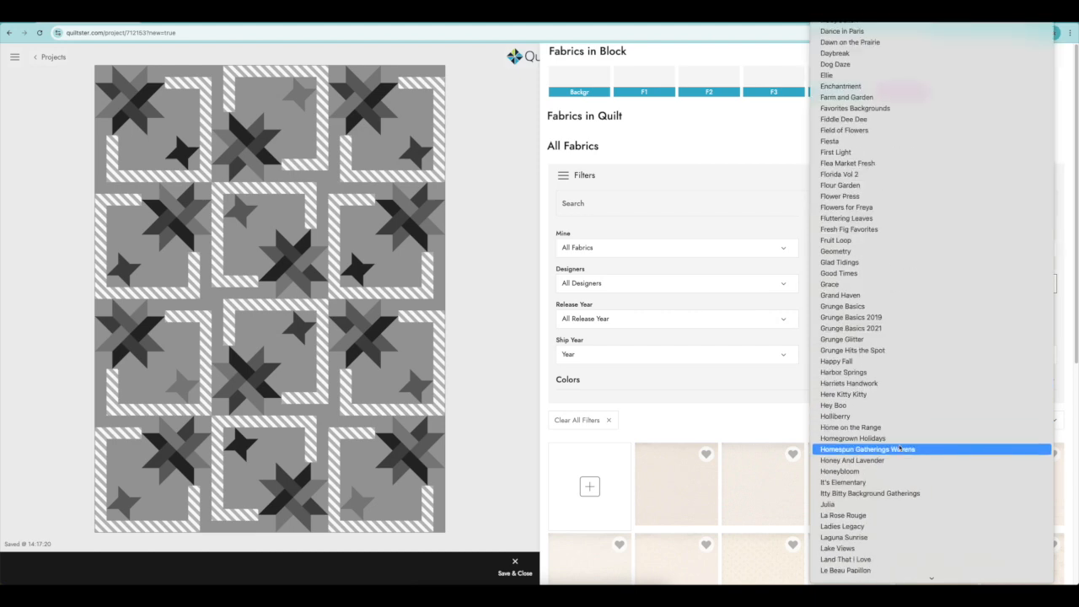
scroll(900, 449, up, 10)
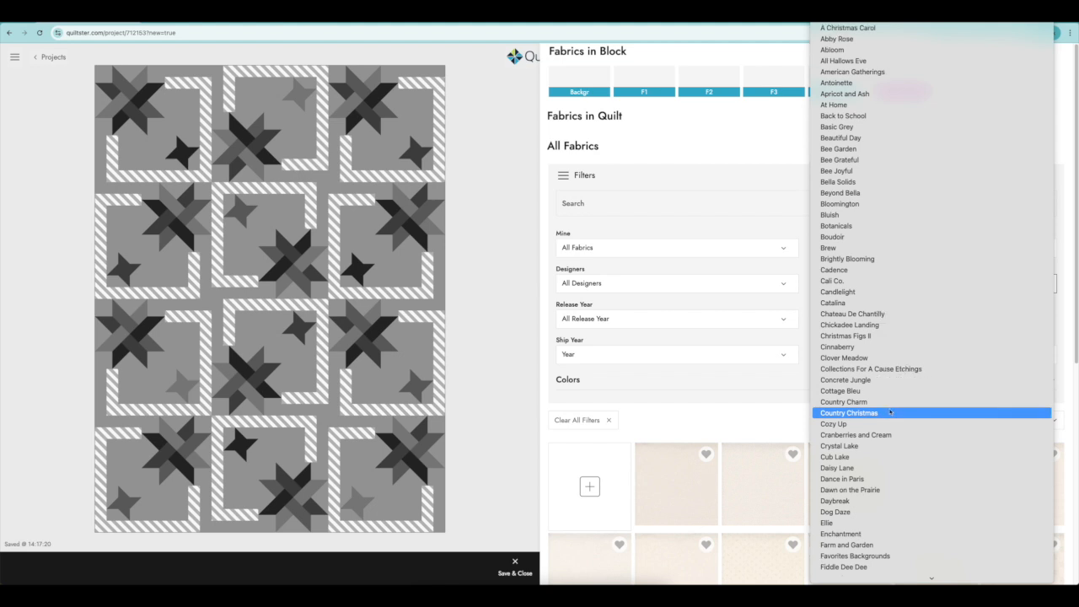
click(847, 150)
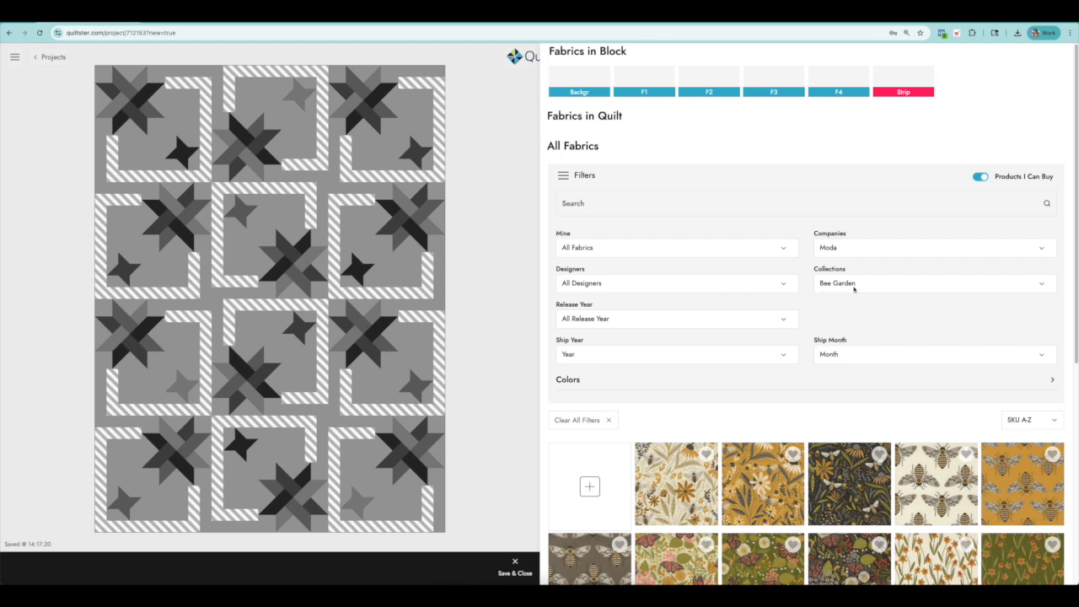
Load the rest of the Bee Garden fabrics, look through them all, and collapse the filter options.
scroll(901, 377, down, 5)
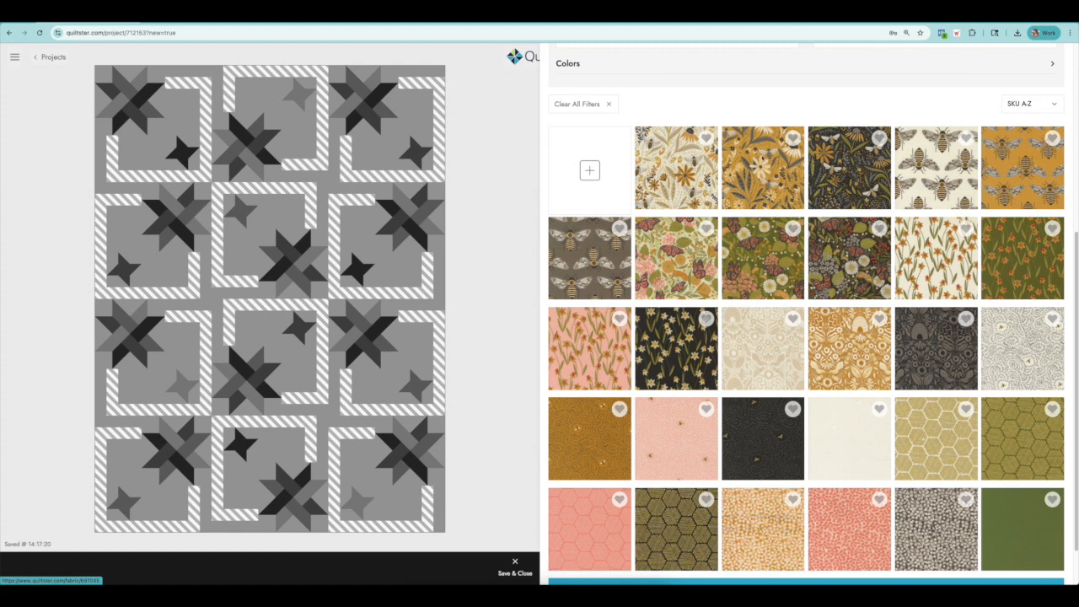
scroll(868, 299, down, 1)
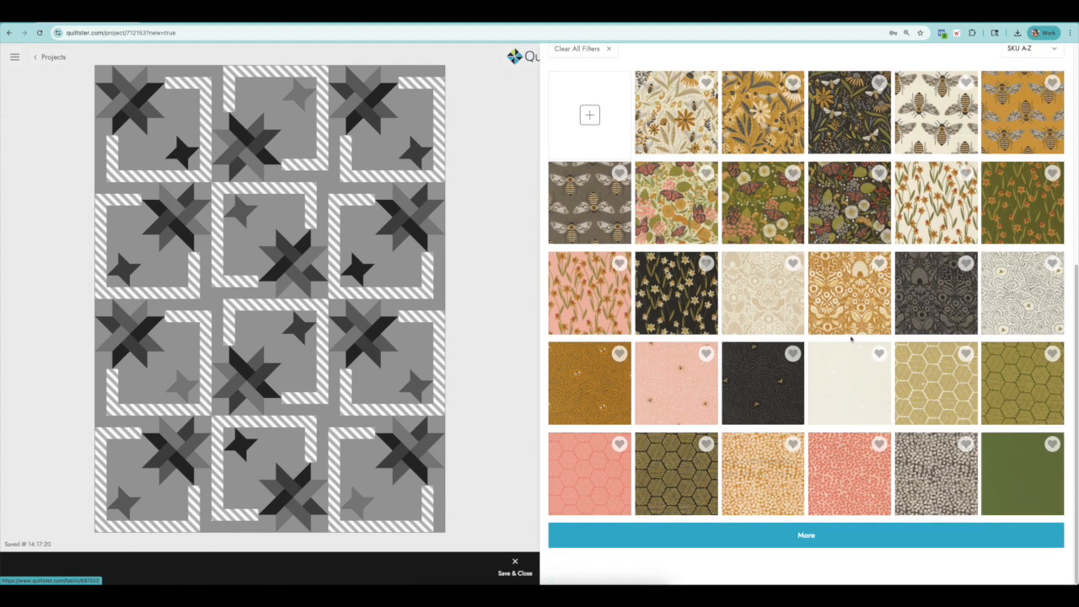
click(879, 534)
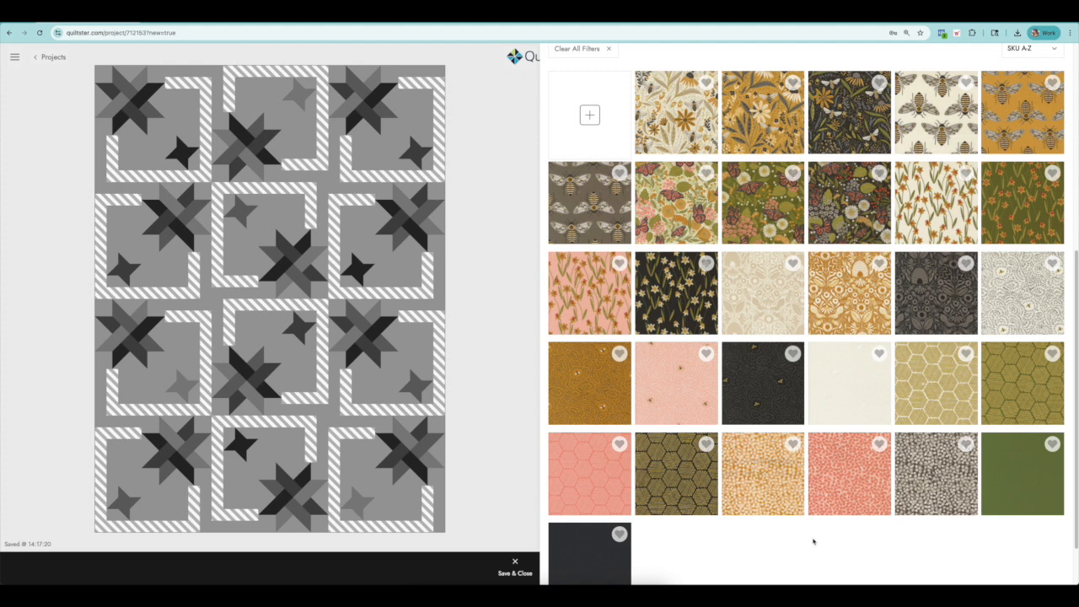
scroll(814, 545, down, 1)
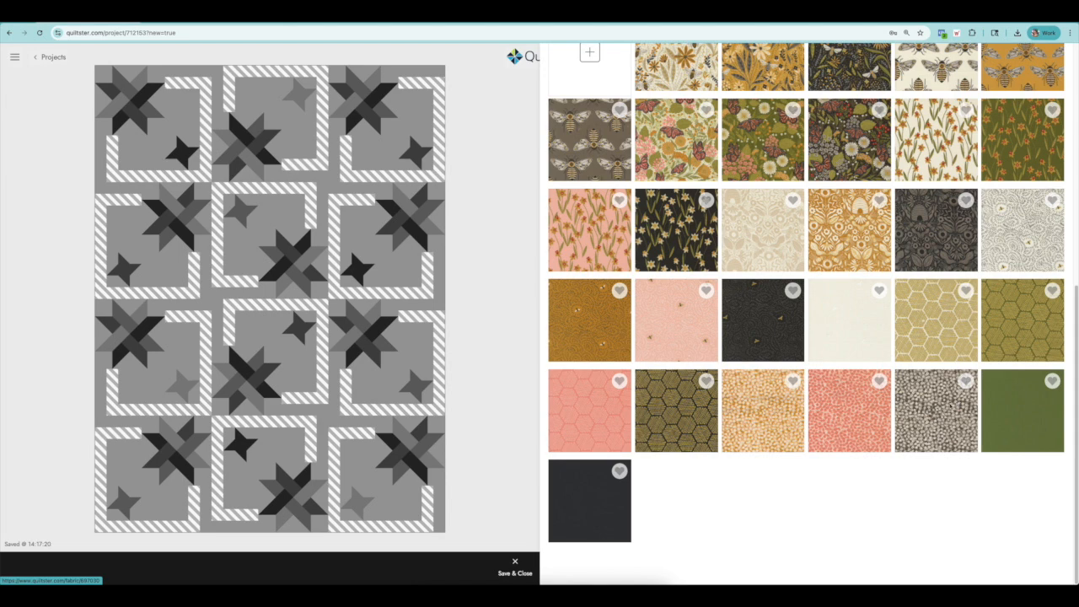
scroll(939, 411, up, 1)
scroll(939, 411, up, 2)
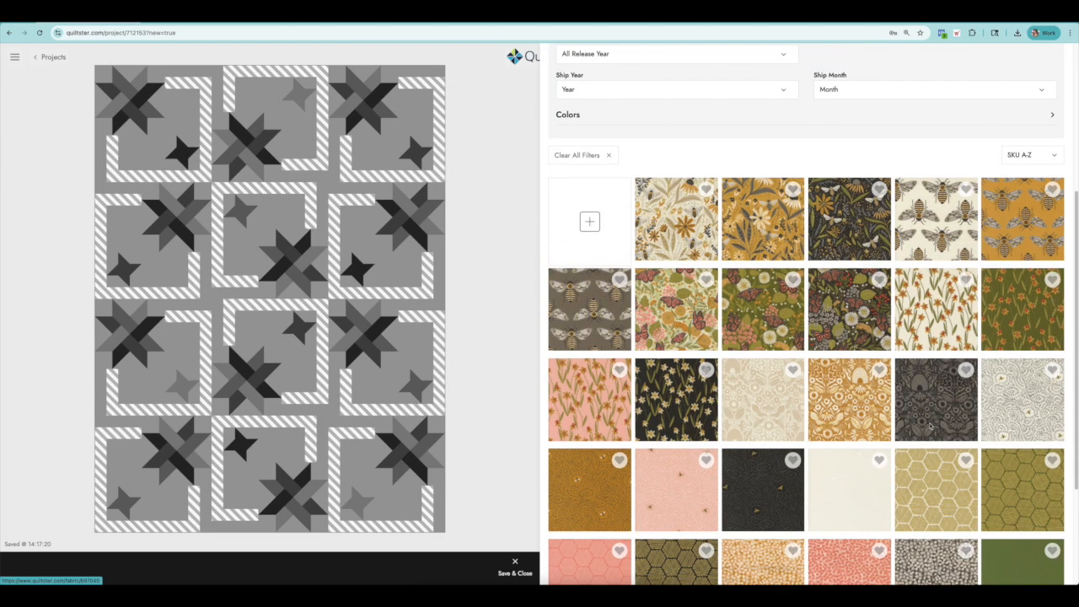
scroll(906, 419, up, 4)
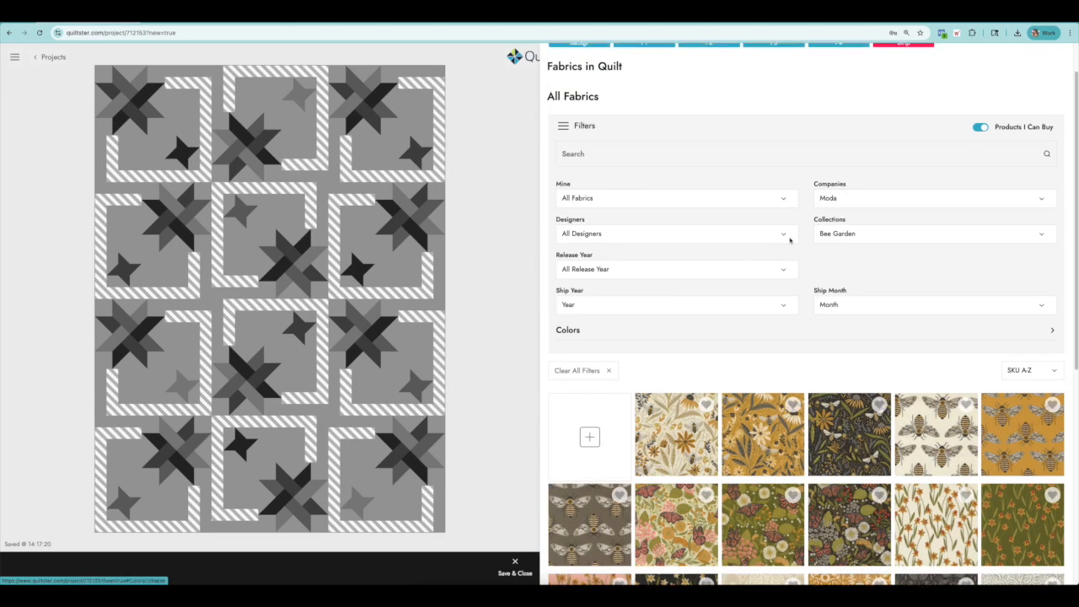
scroll(615, 205, up, 1)
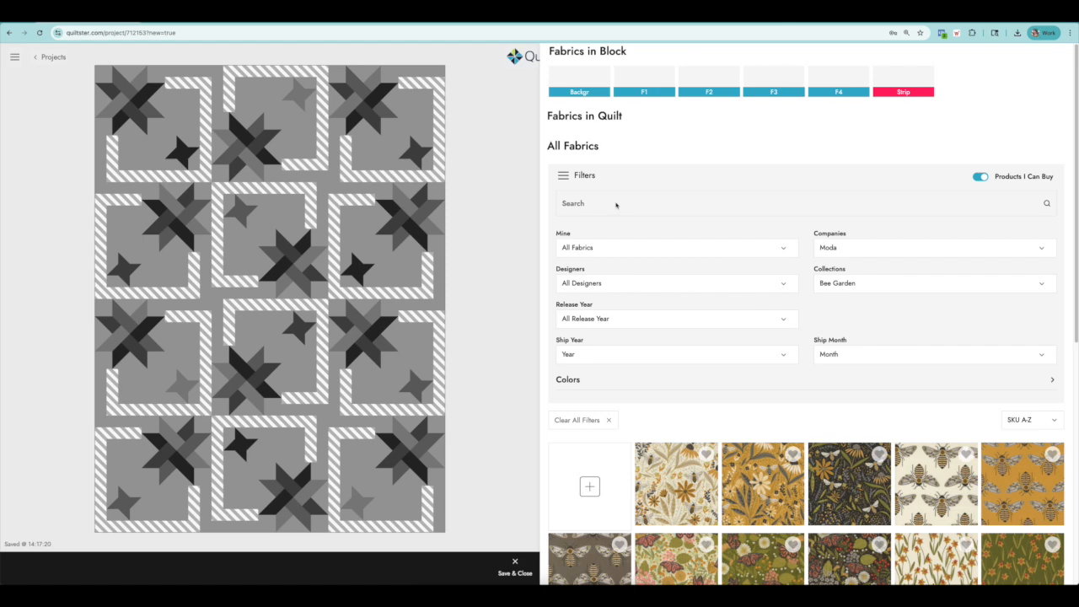
click(565, 176)
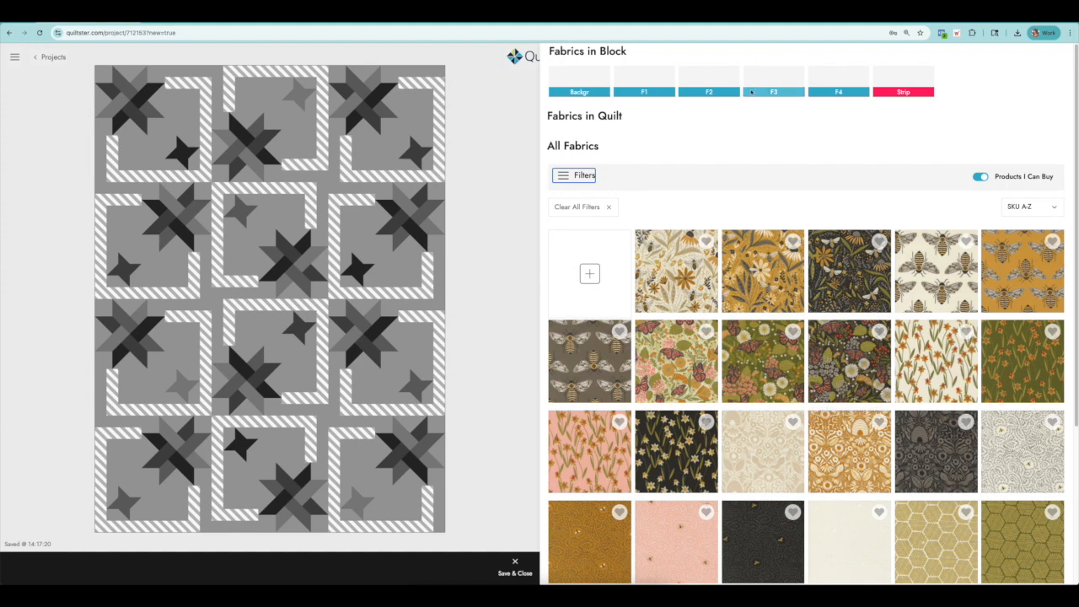
Try the charcoal damask Bee Garden print on the F1 star patches and preview it in the quilt.
click(243, 243)
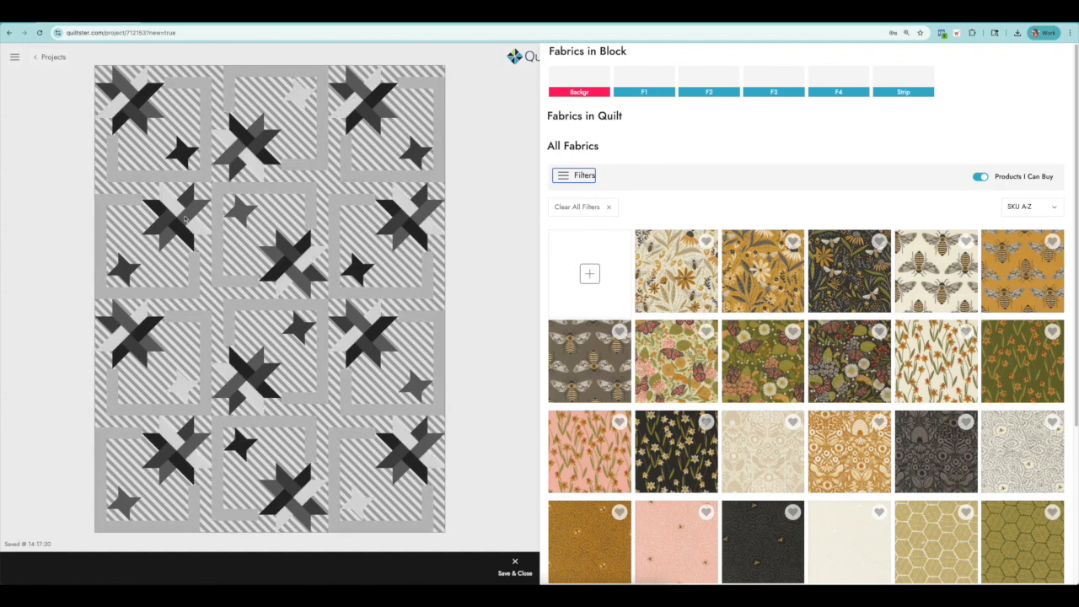
click(186, 218)
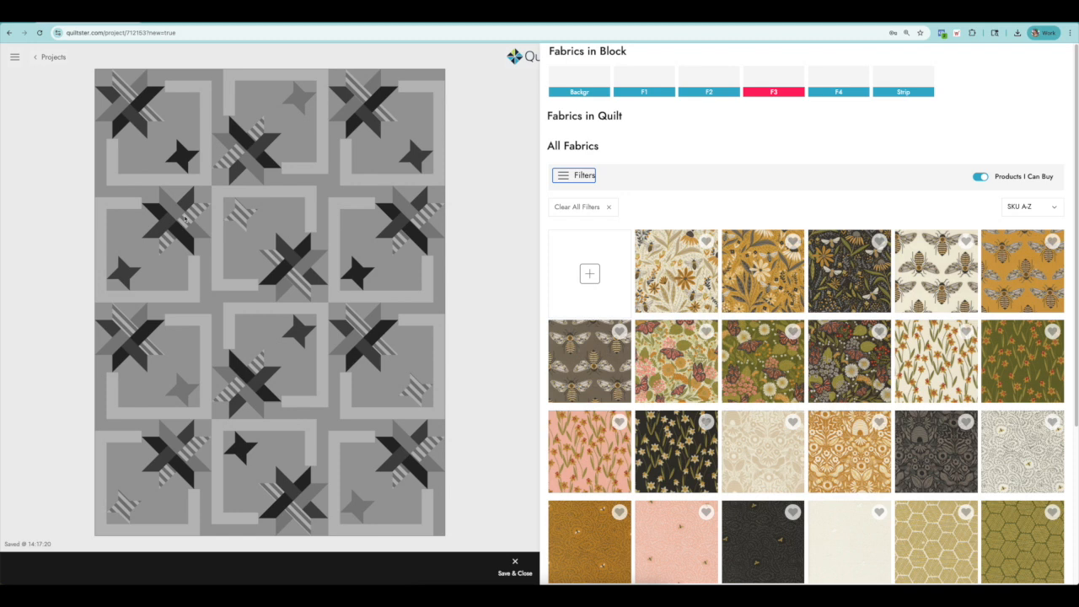
click(144, 102)
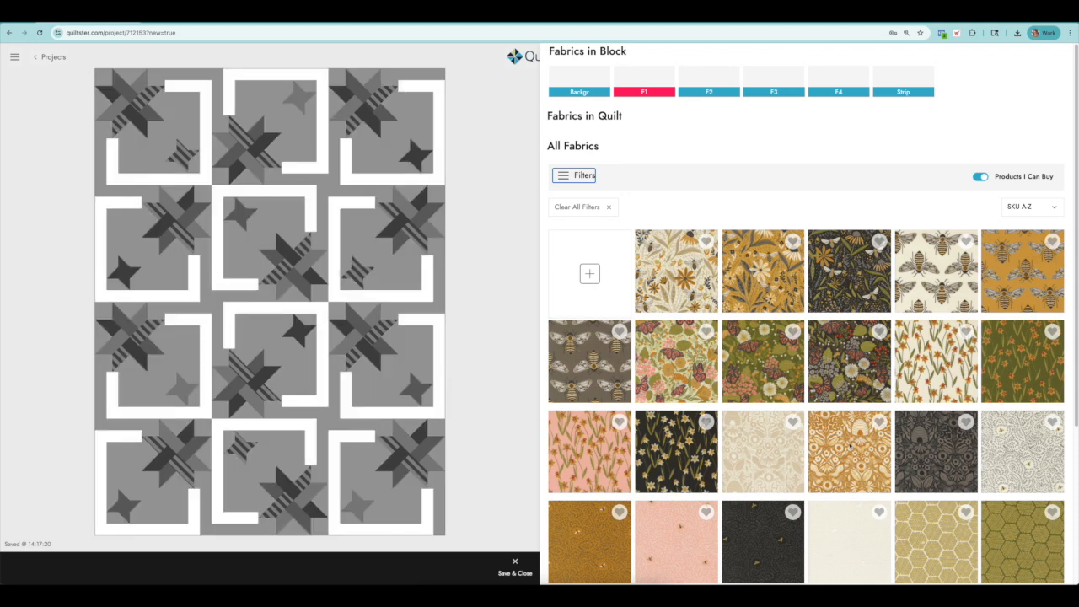
scroll(827, 431, down, 3)
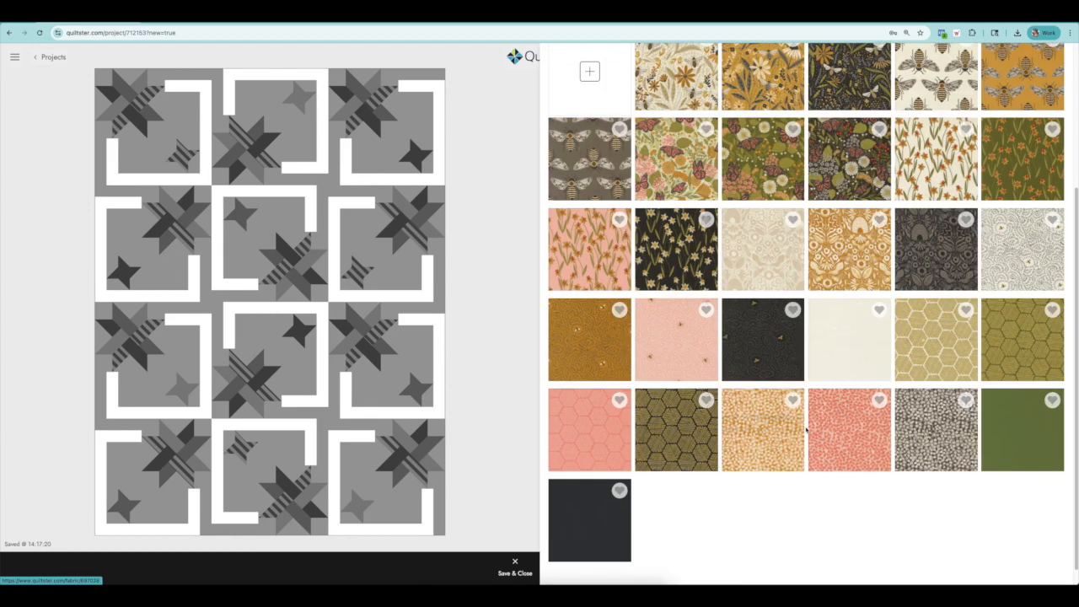
click(929, 262)
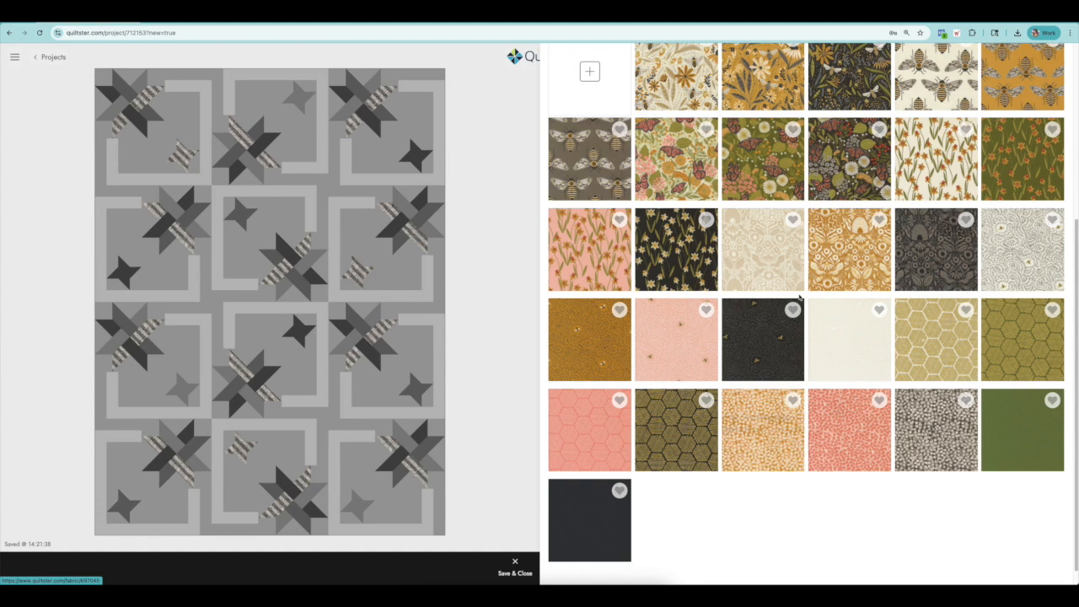
click(421, 346)
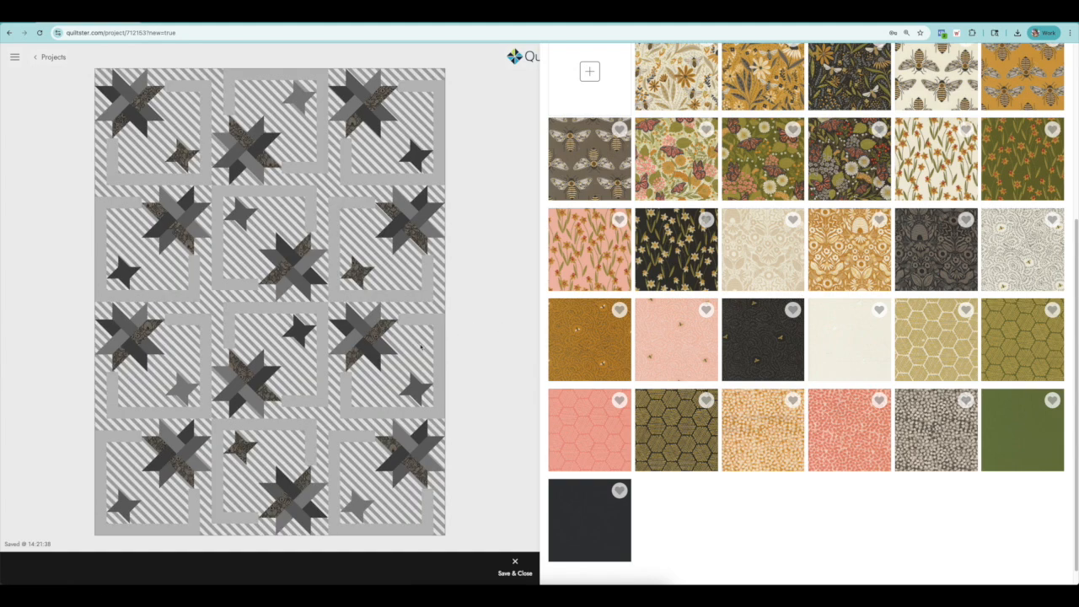
Assign the black Bee Garden print with small scattered bees to the F1 patches and inspect the stars up close.
click(143, 101)
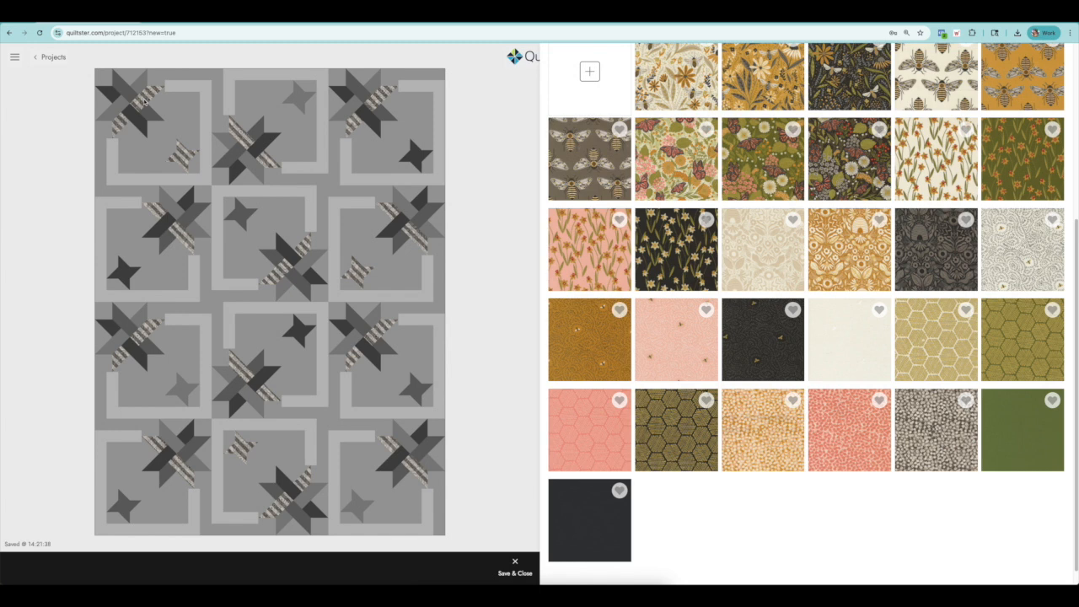
click(764, 348)
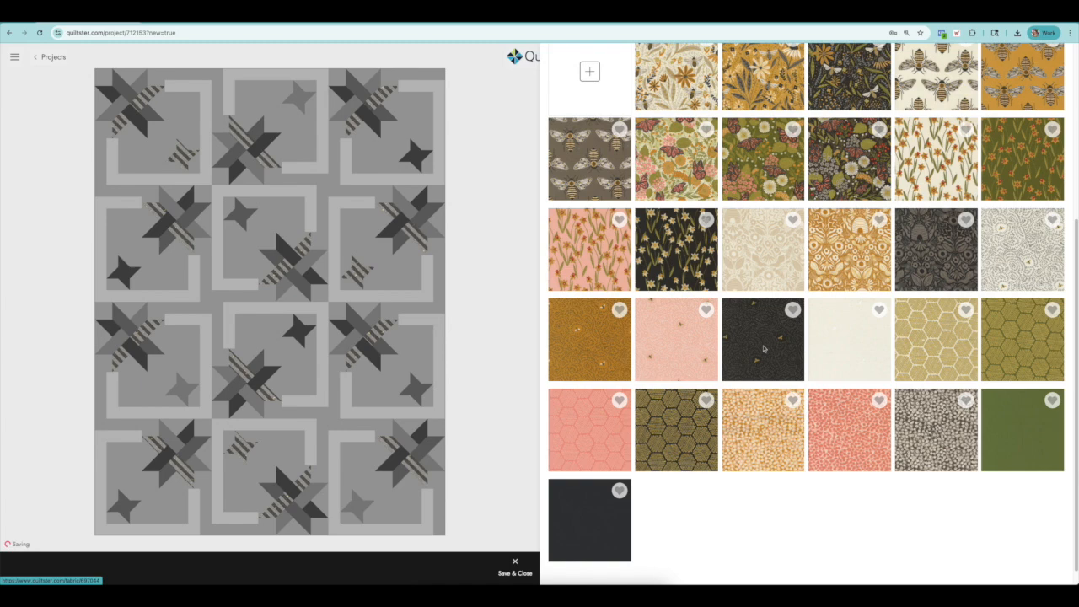
click(144, 108)
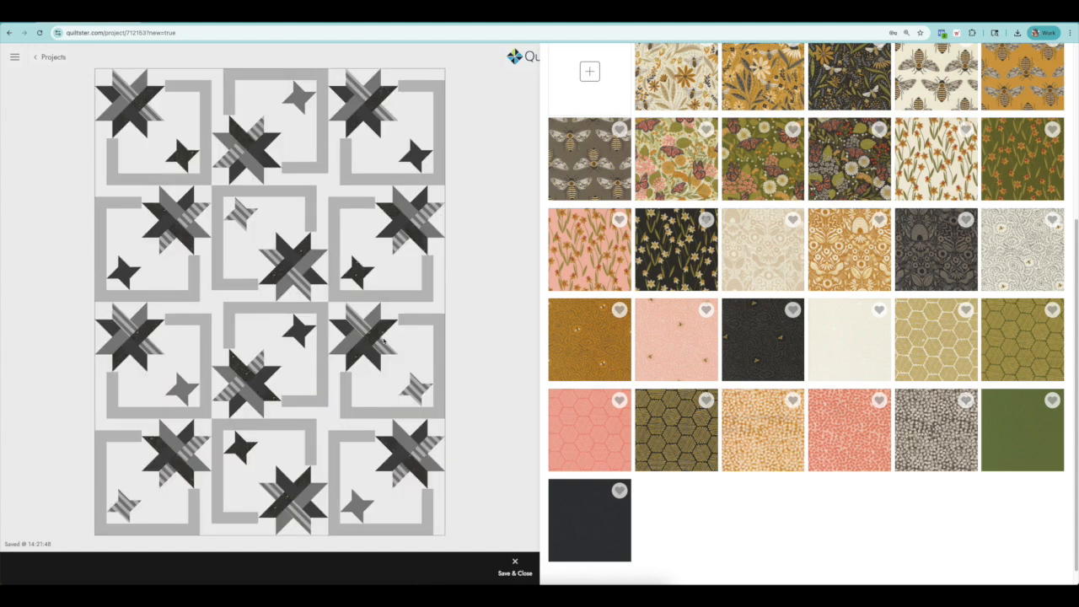
scroll(383, 340, up, 8)
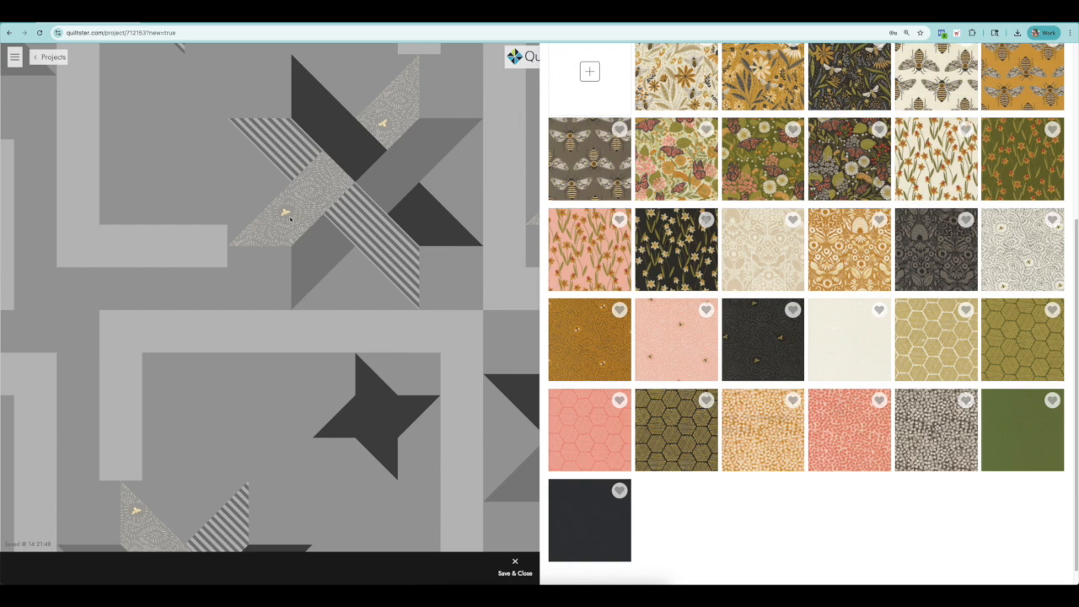
scroll(310, 310, down, 8)
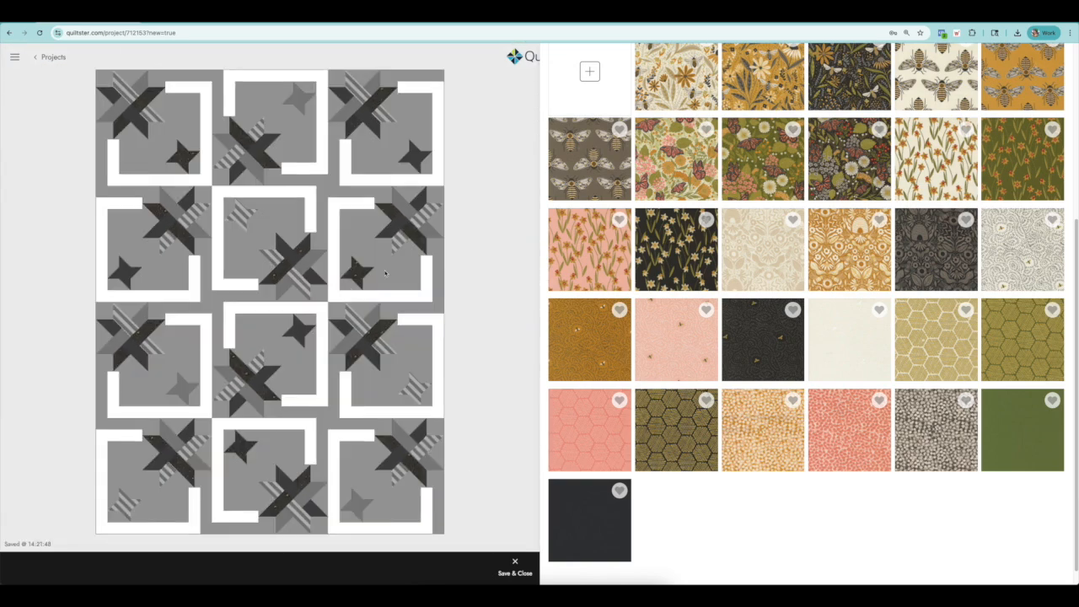
scroll(741, 278, up, 3)
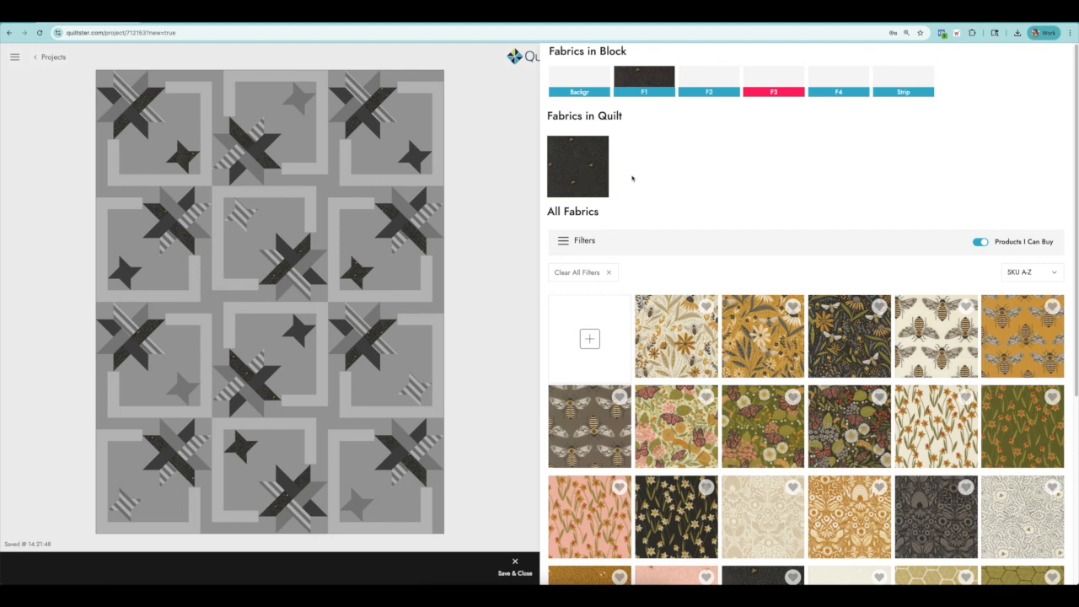
click(566, 242)
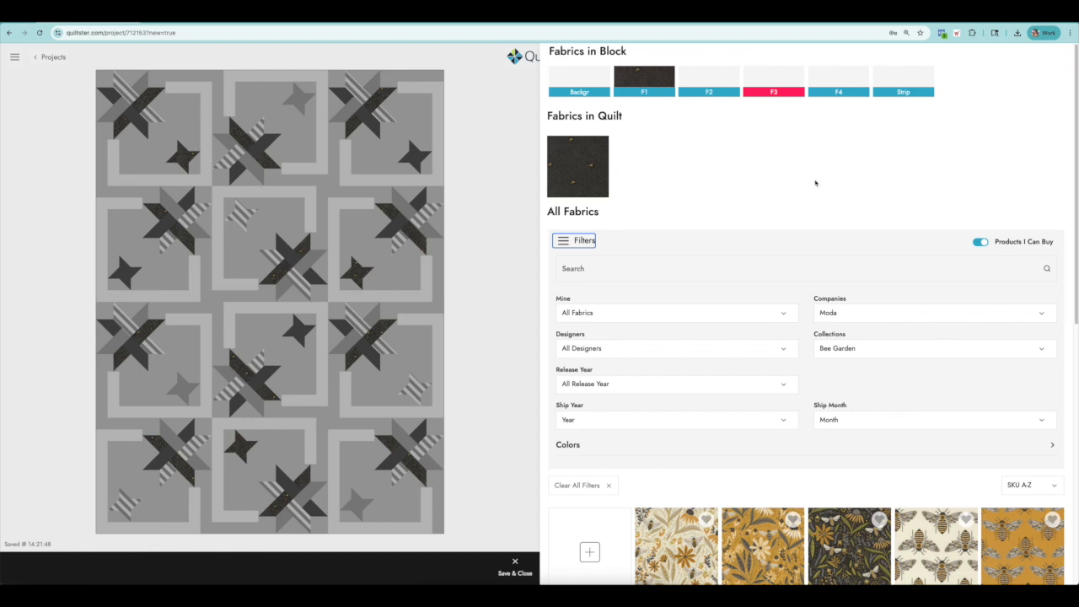
click(570, 242)
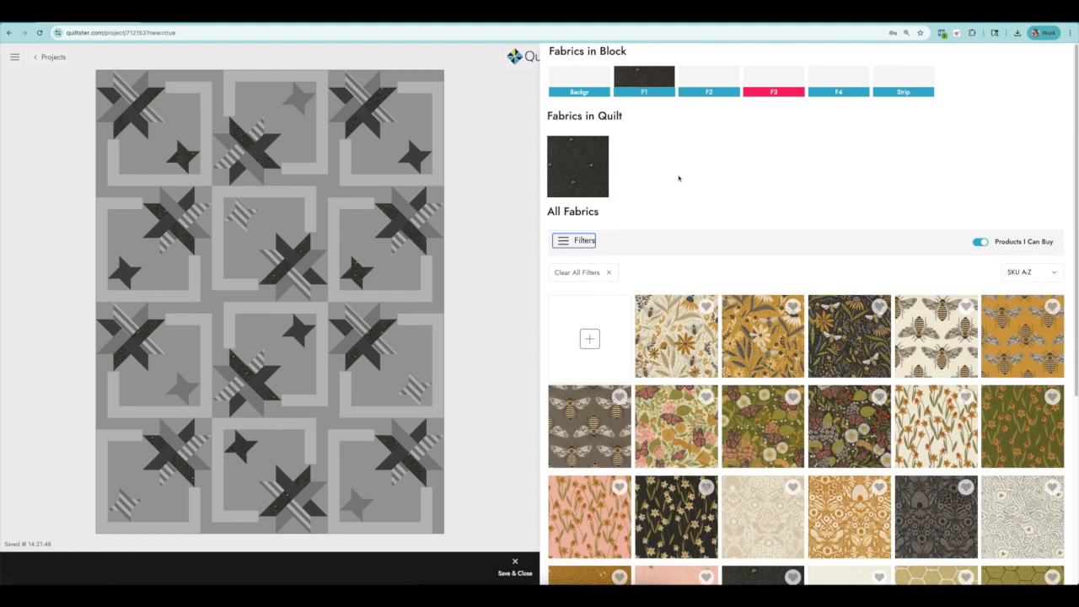
Assign the gold and cream damask Bee Garden print to the F4 star patches.
click(143, 89)
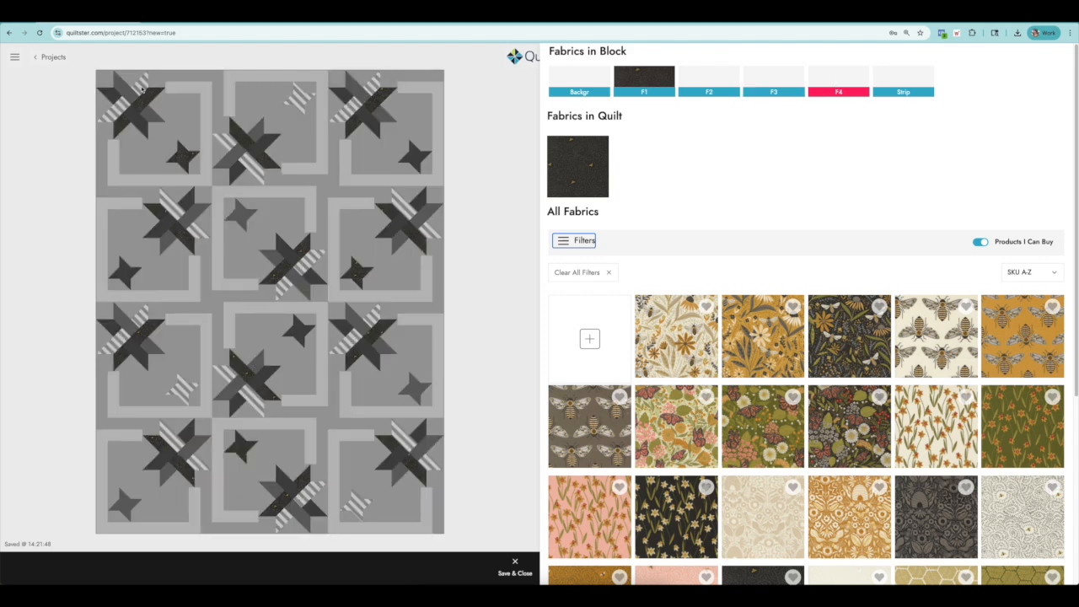
scroll(878, 444, down, 2)
click(847, 394)
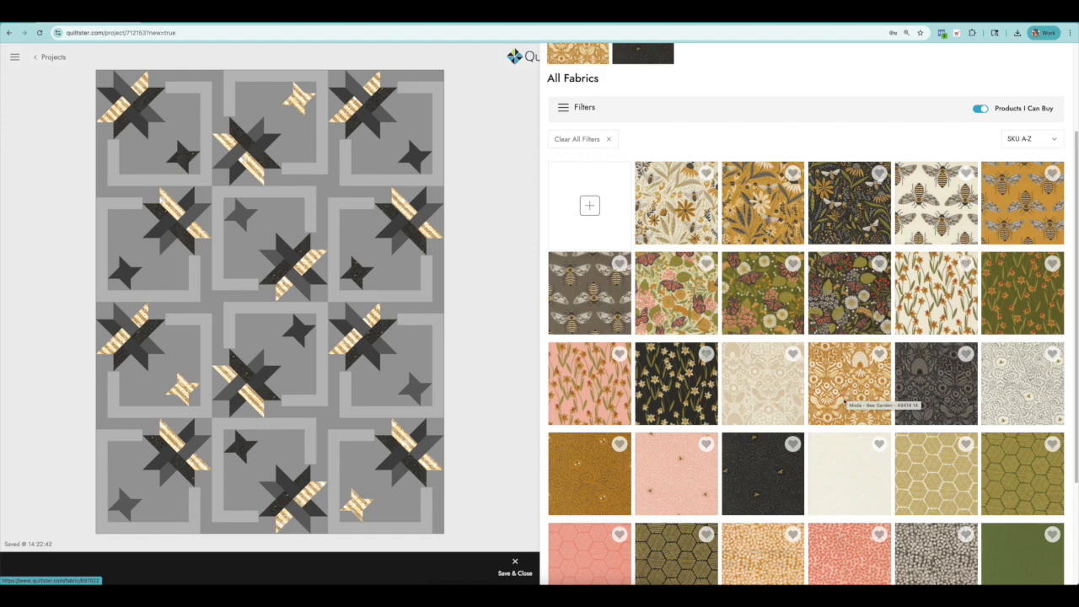
Assign the pink honeycomb Bee Garden print to the F3 star patches and the green print with orange flowers to the F2 patches.
scroll(847, 396, down, 1)
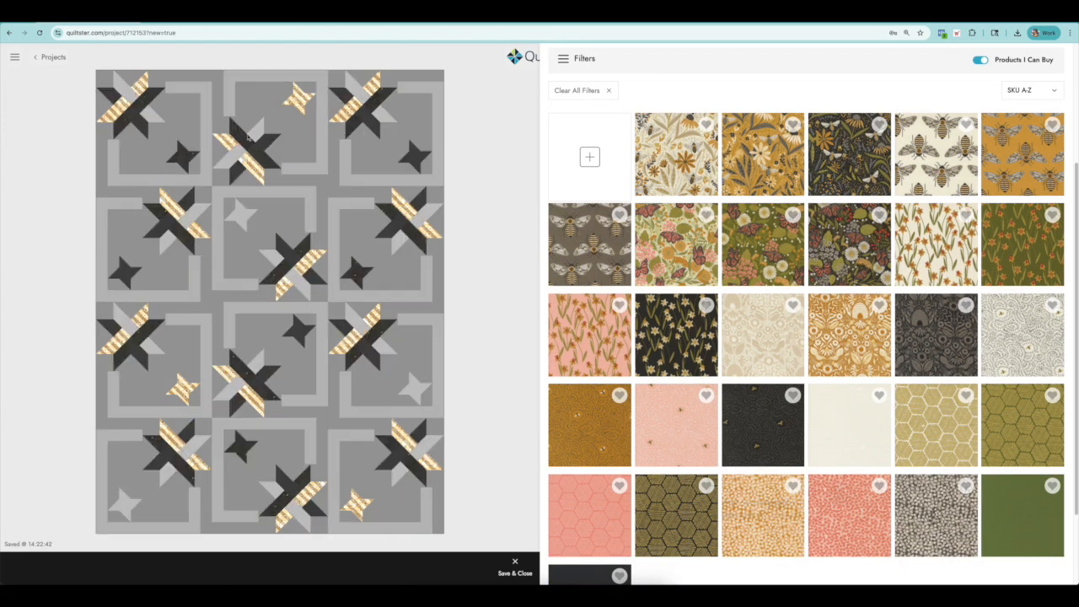
click(153, 118)
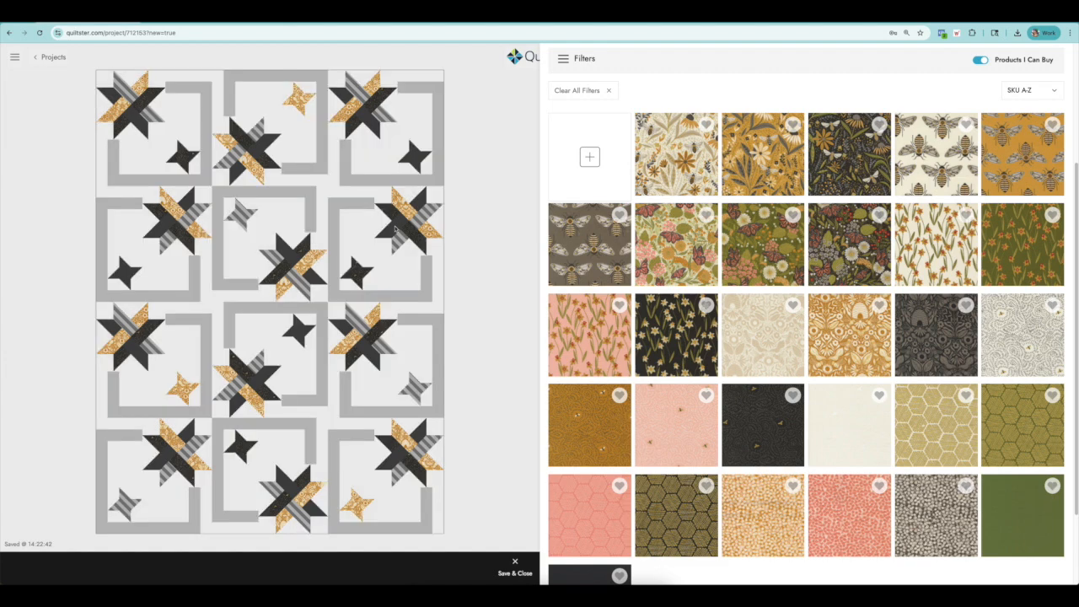
click(604, 509)
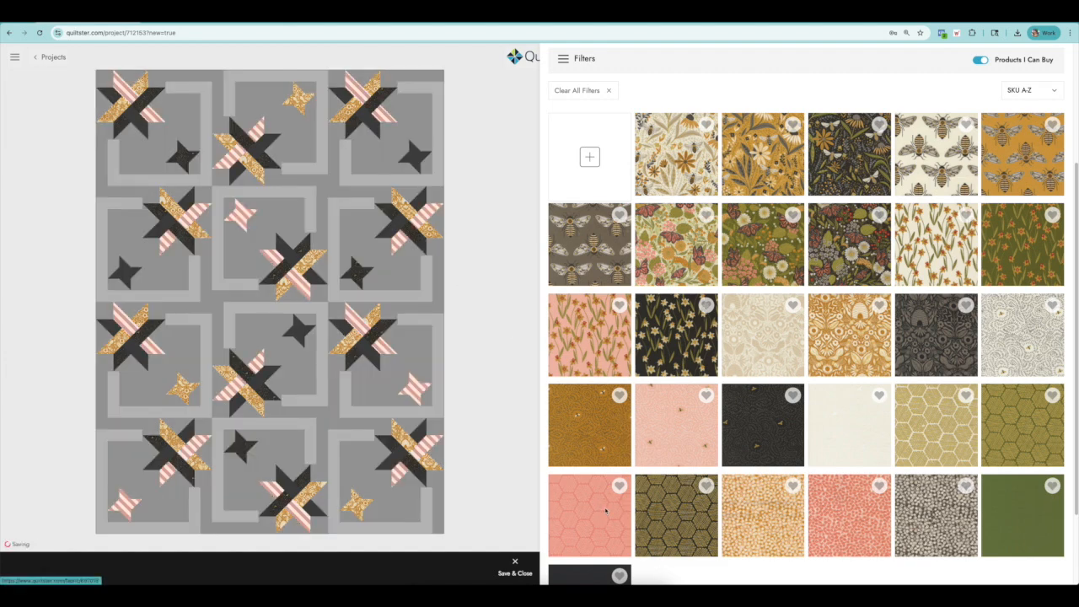
click(135, 124)
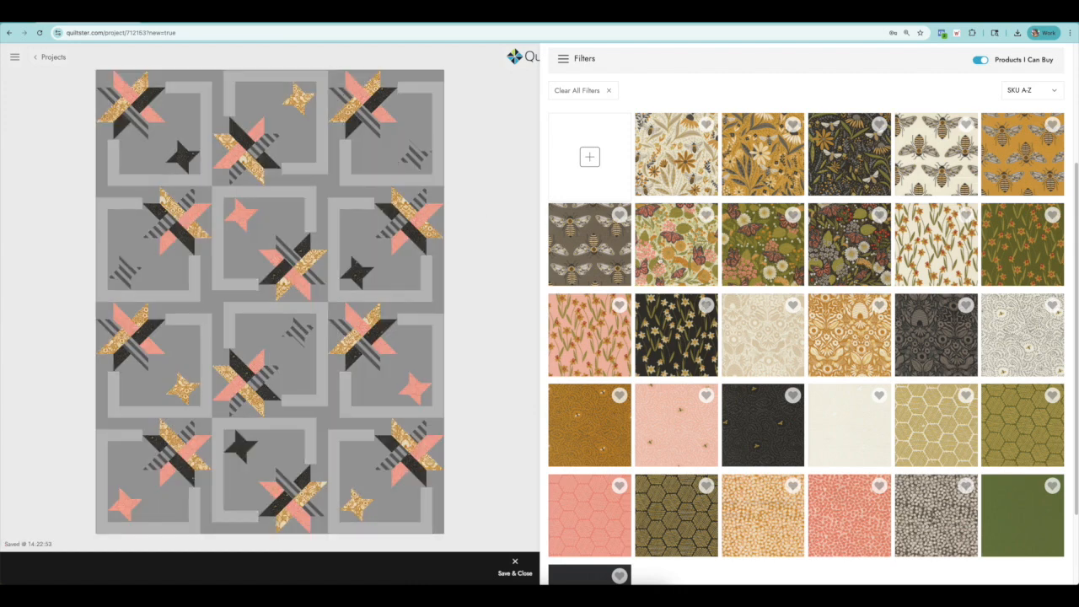
click(1014, 238)
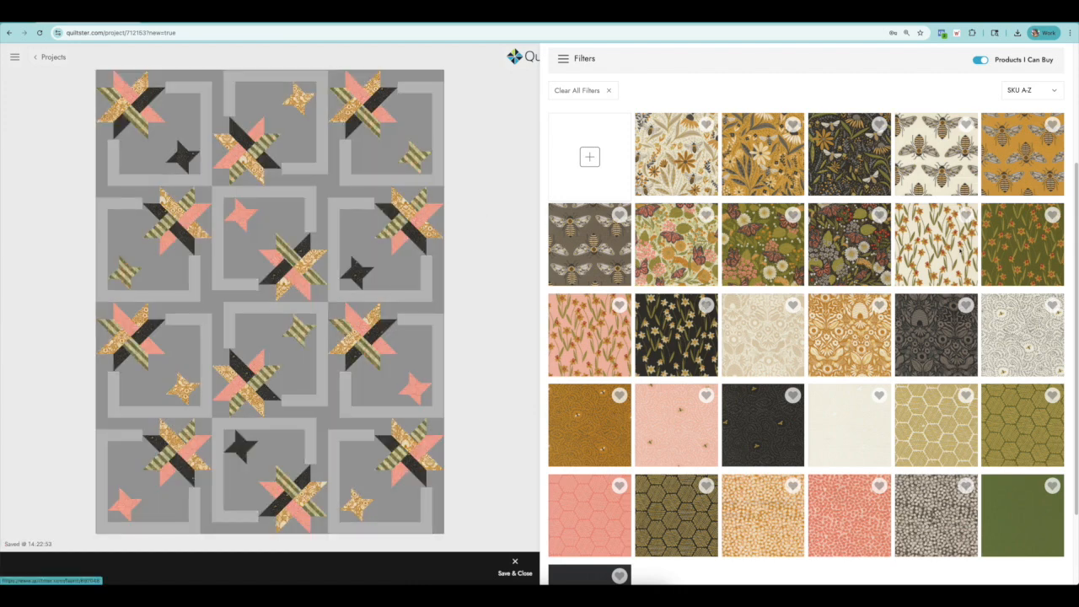
Assign the black scattered-bee print already used in the quilt to the Strip pieces framing the blocks.
click(271, 199)
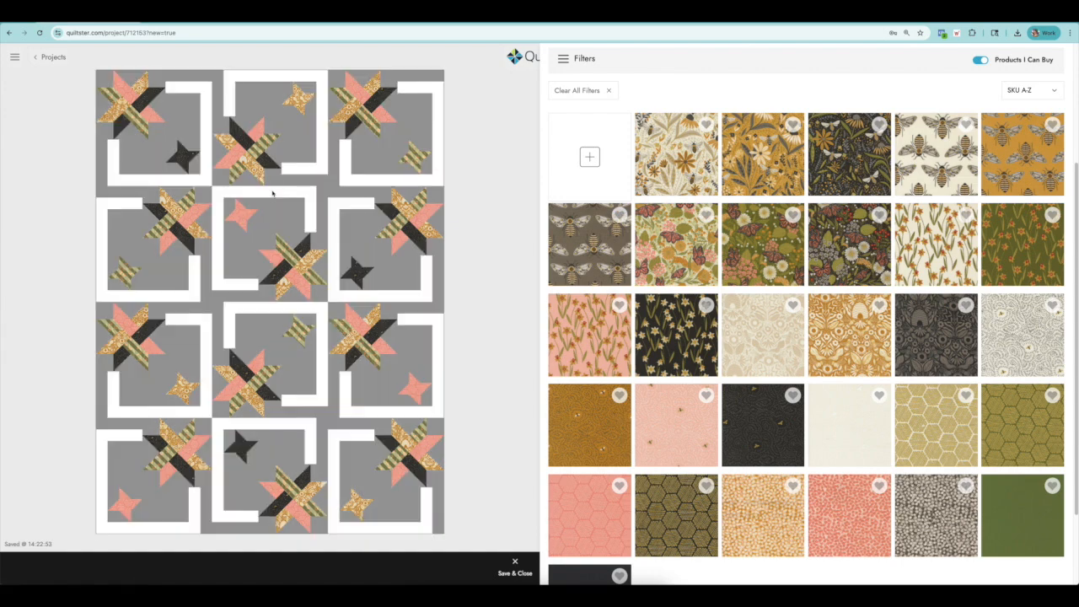
scroll(790, 123, up, 3)
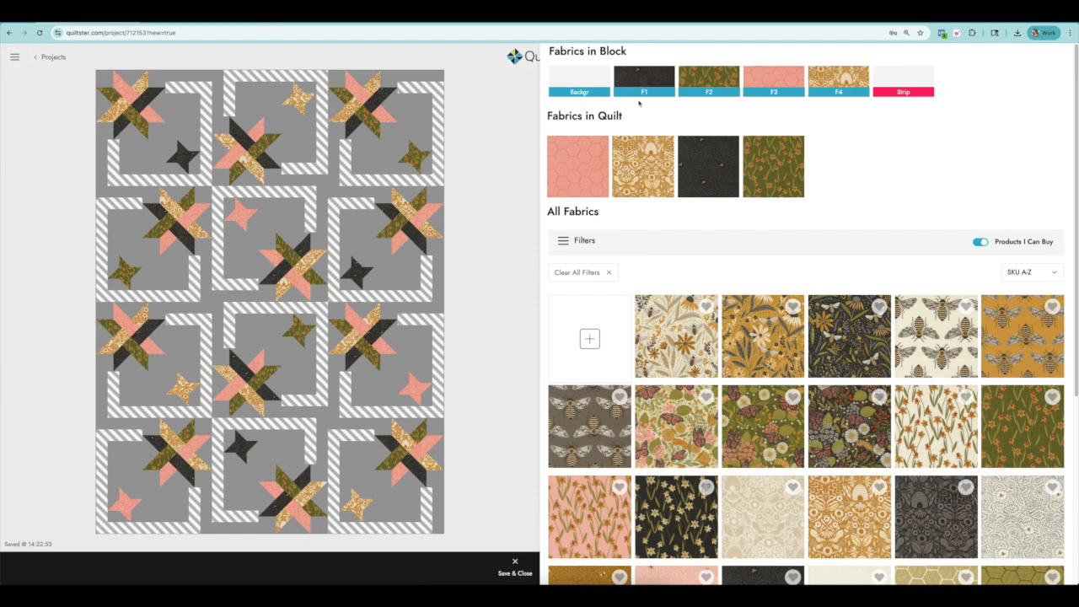
click(705, 163)
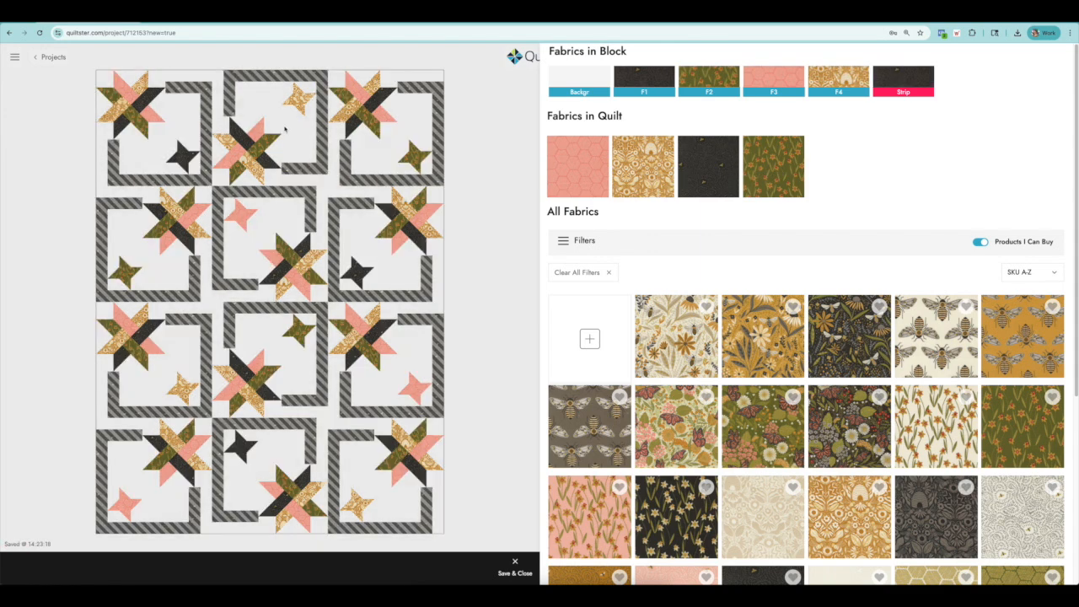
Assign the plain-looking cream Bee Garden print to the Background, inspect it up close, and save and close the fabric editing.
click(584, 83)
scroll(895, 457, down, 5)
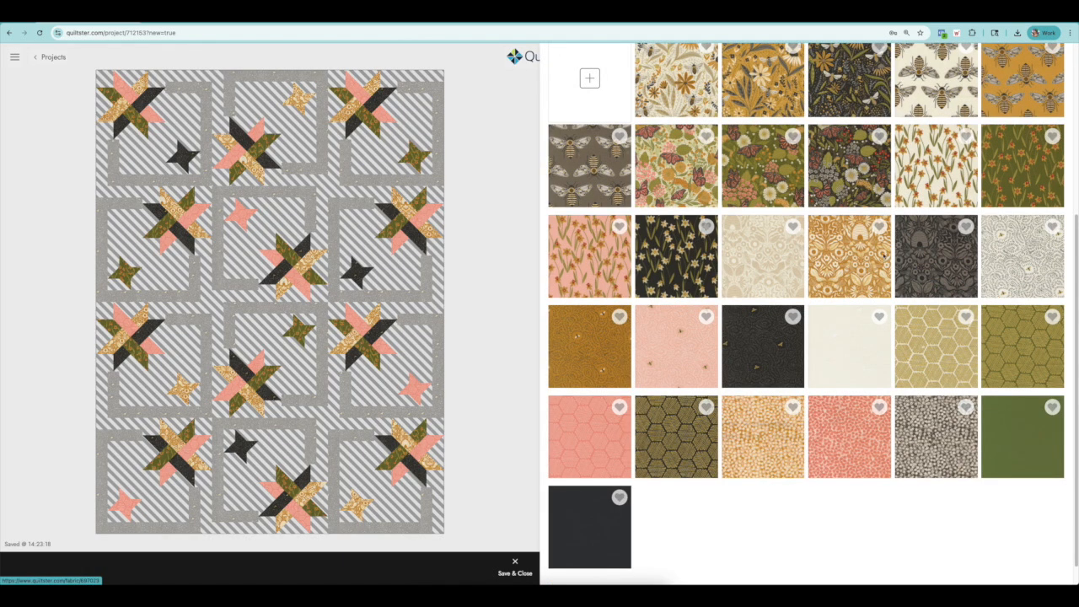
click(834, 337)
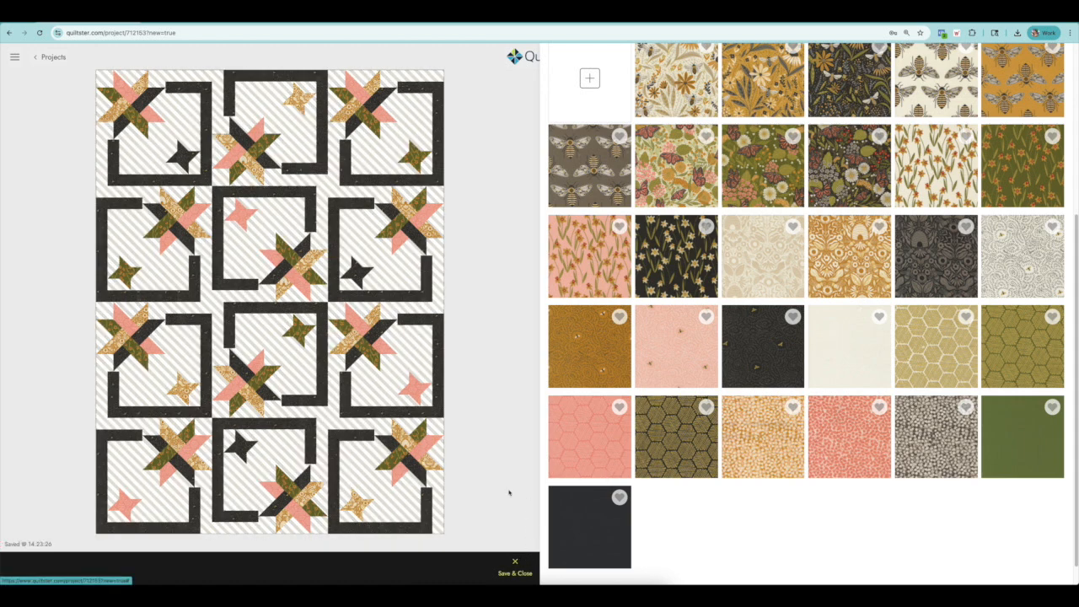
scroll(509, 491, up, 5)
scroll(665, 164, up, 5)
scroll(283, 268, down, 5)
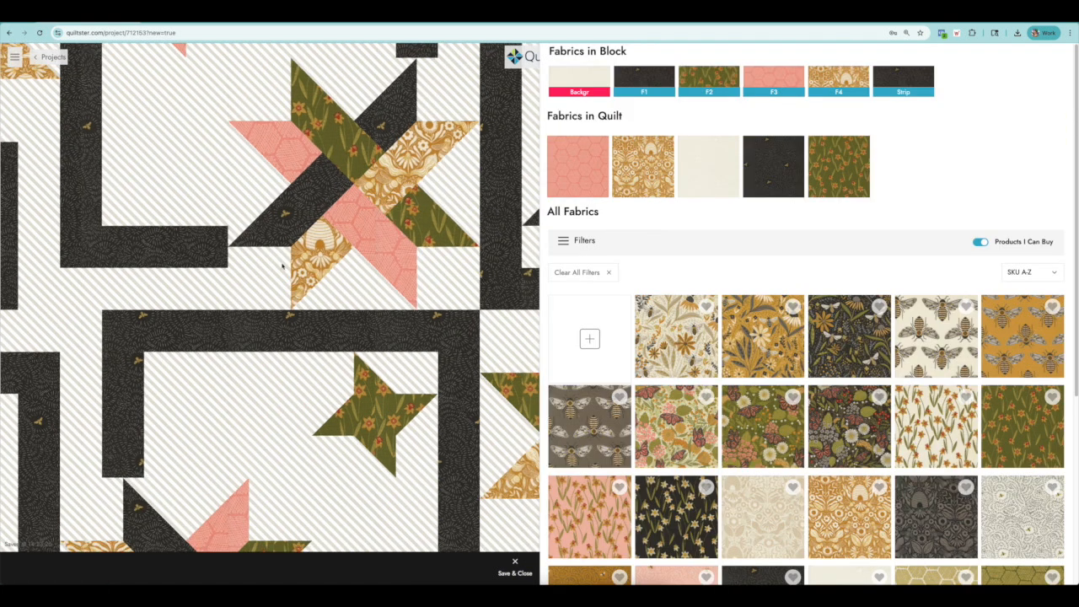
scroll(282, 268, up, 3)
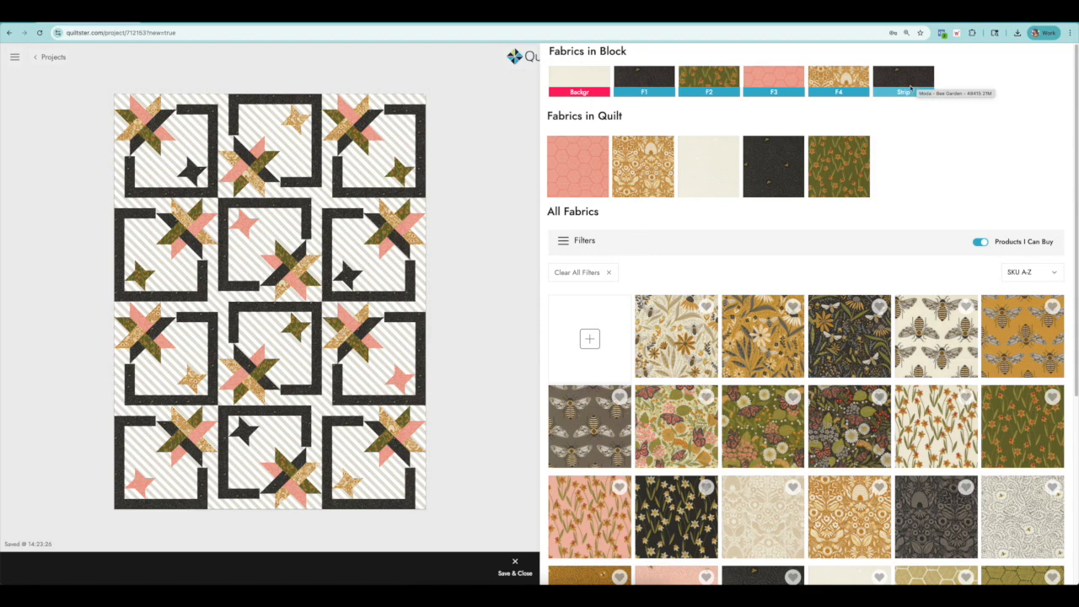
click(514, 565)
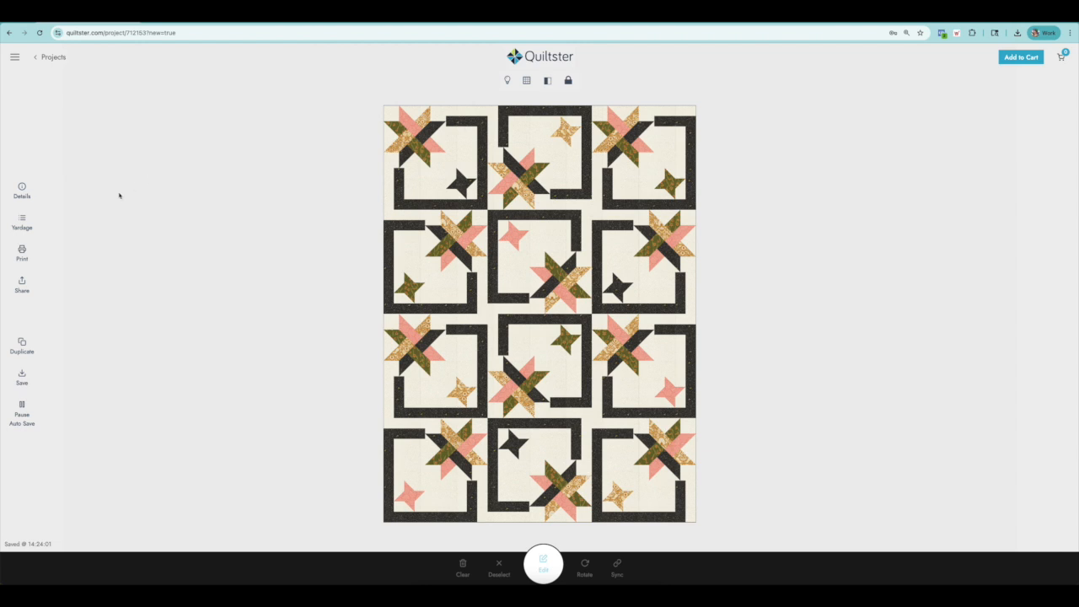
Open the yardage chart by fabric and check each fabric's availability, the cream background's required yardage, and its replacement fabric choices.
click(23, 222)
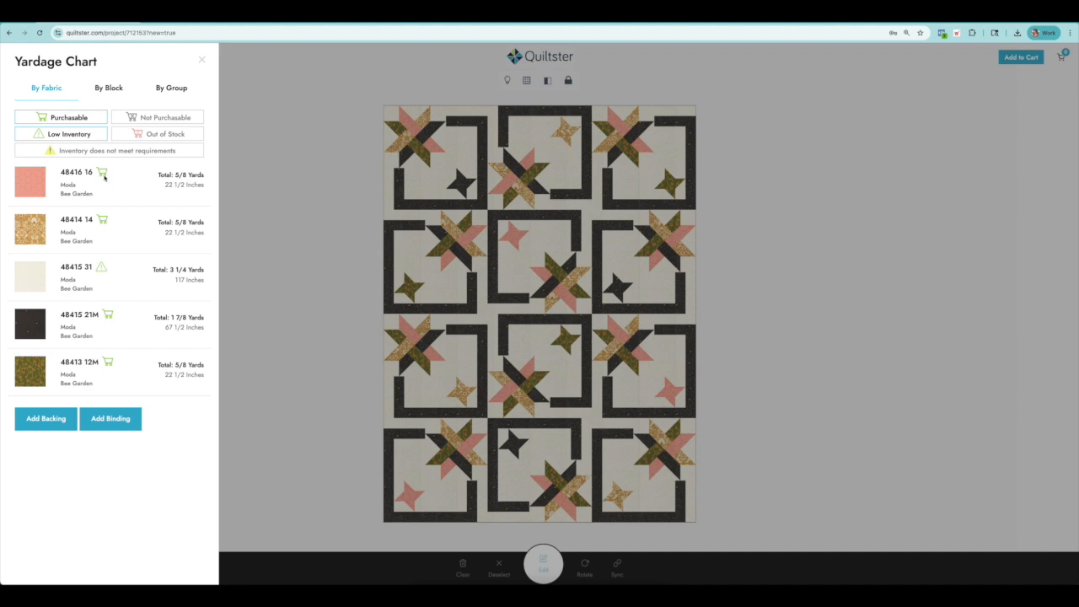
click(74, 134)
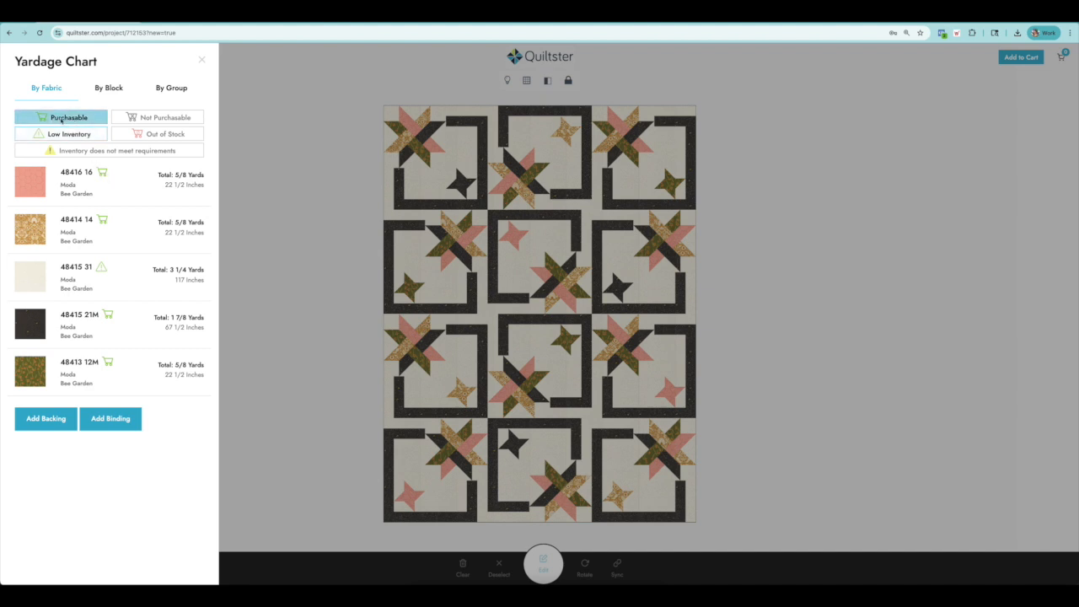
click(55, 136)
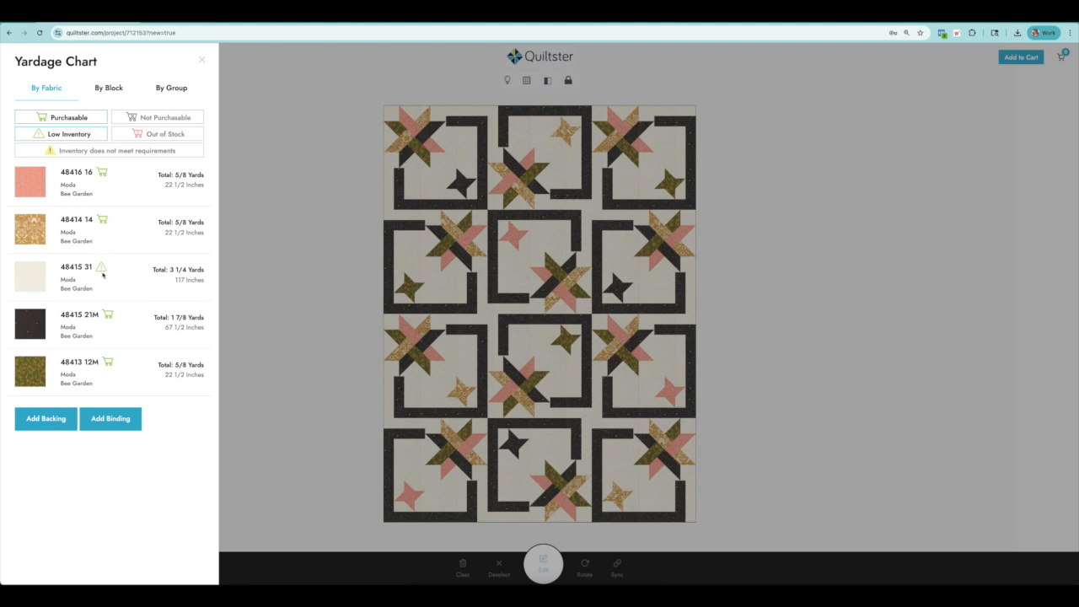
drag(152, 270, 208, 274)
click(208, 275)
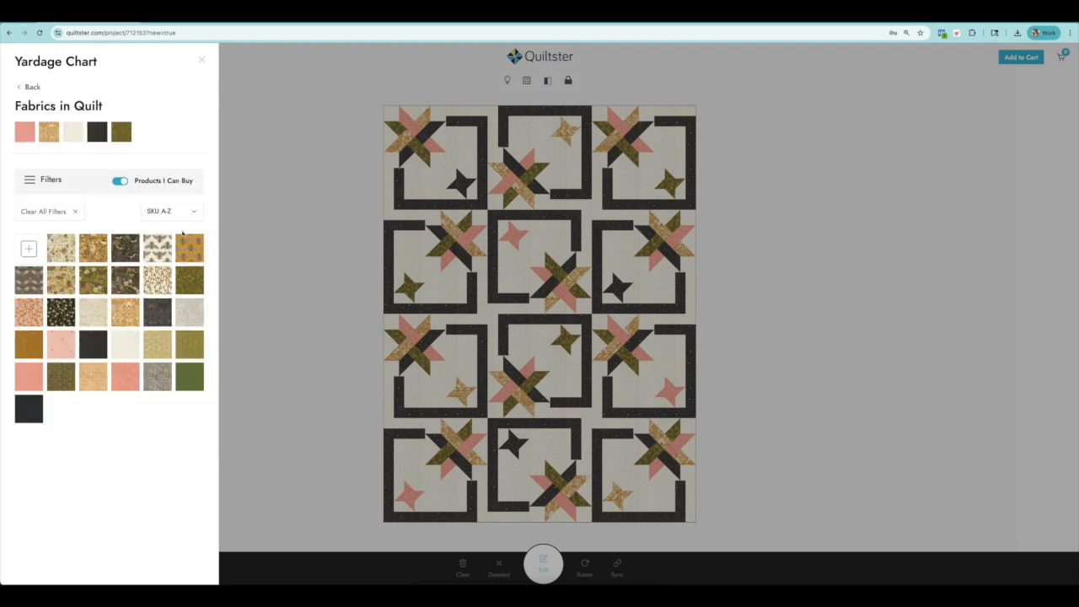
click(18, 87)
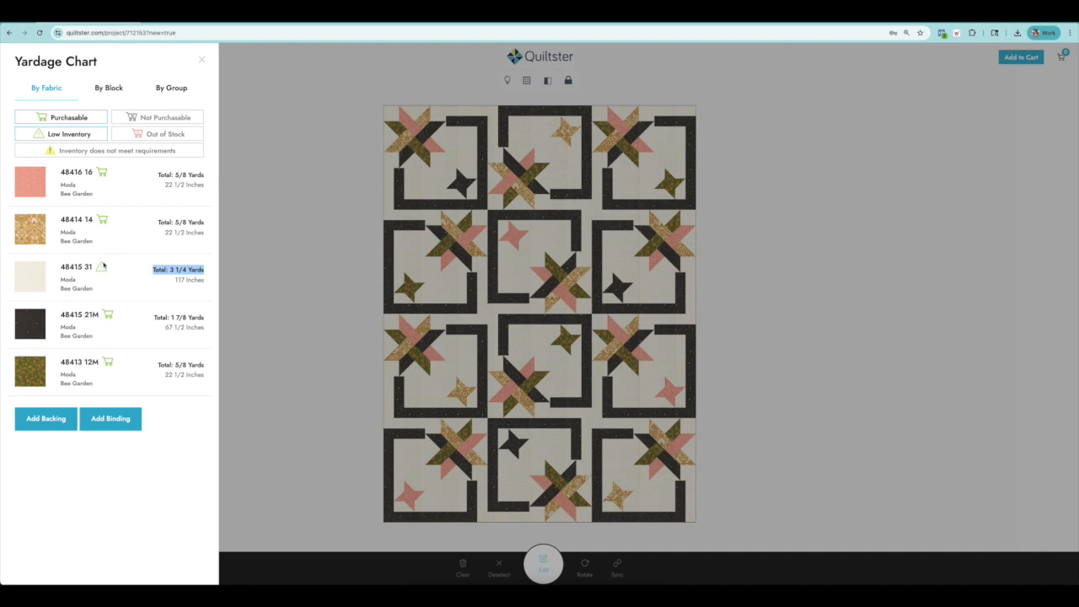
Add the green 48413 12M print as the quilt's backing and the pink 48416 16 honeycomb print as its binding.
click(171, 429)
click(41, 421)
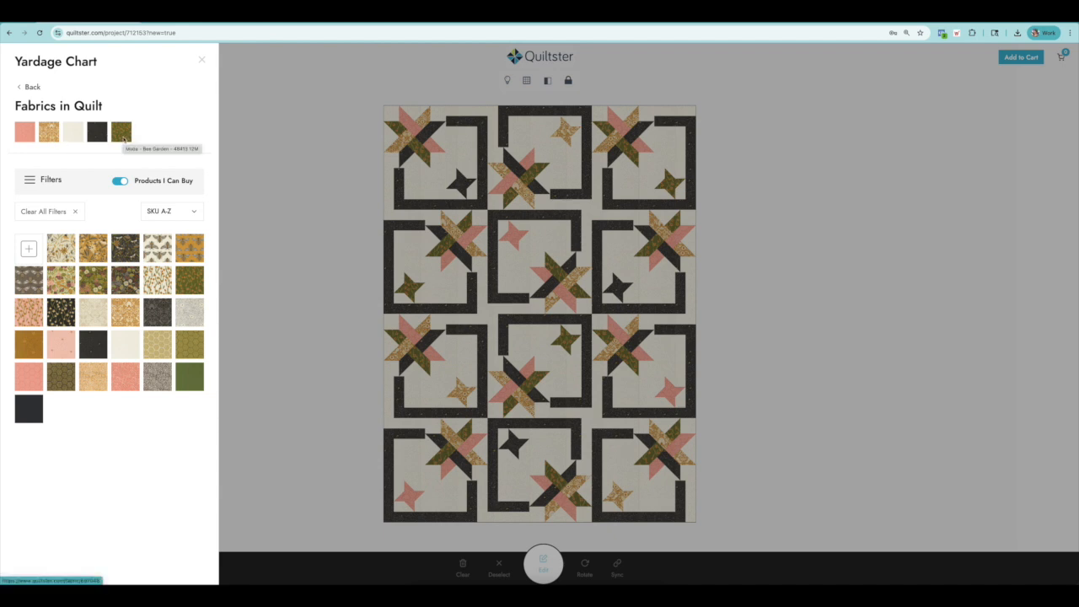
click(123, 139)
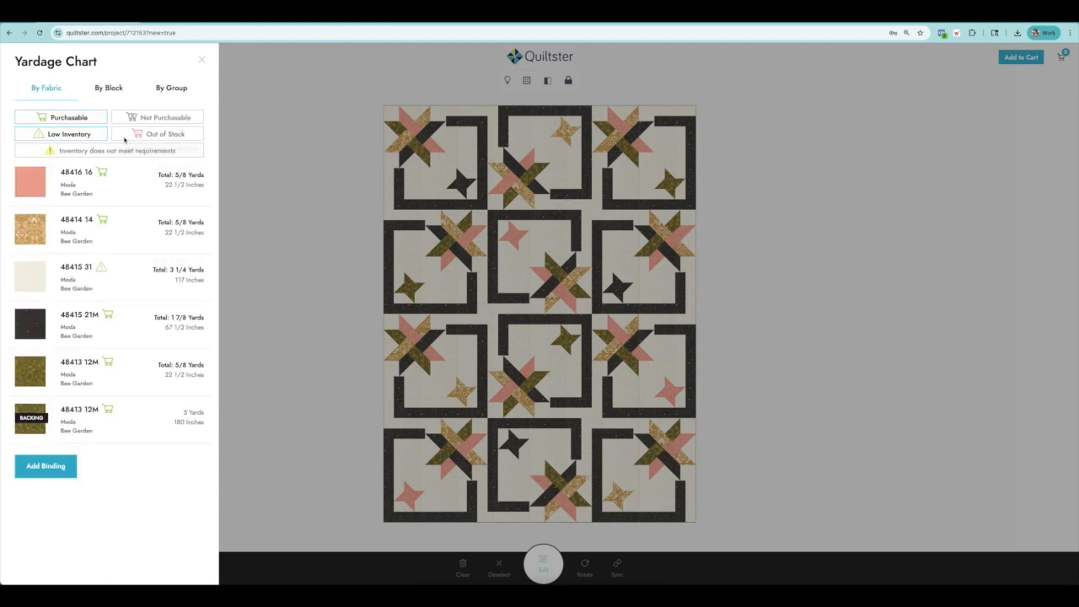
click(46, 465)
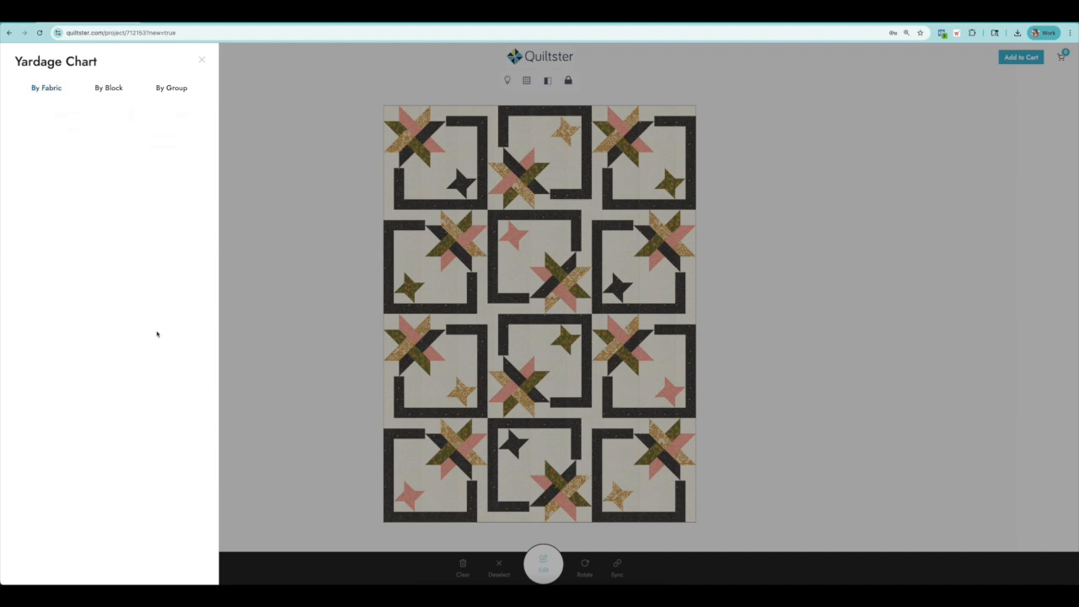
click(26, 133)
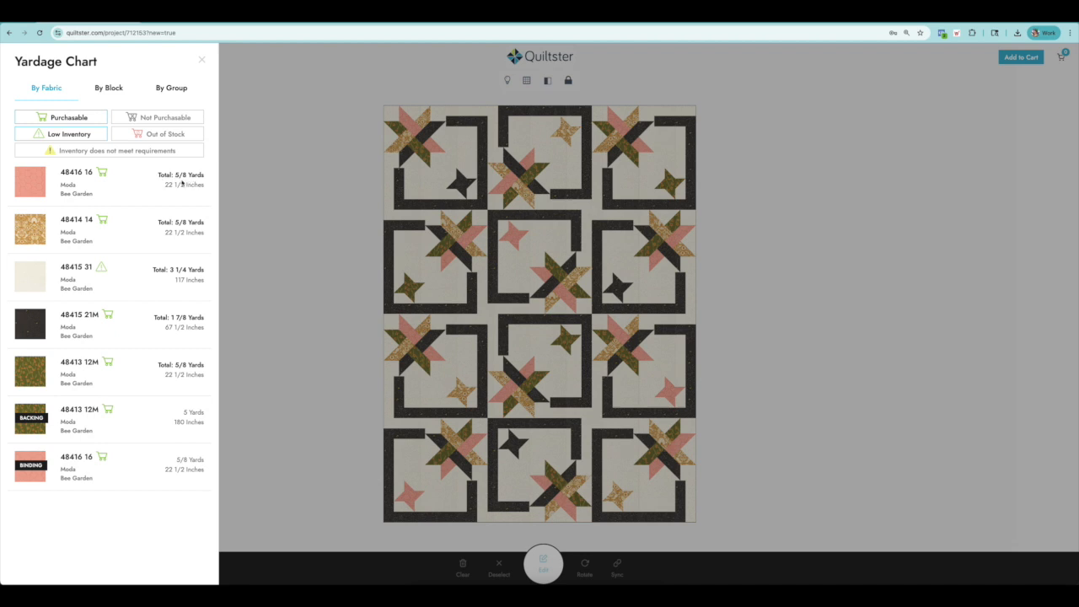
Try the green floral 48412 12M in place of the pink 48416 16 patch fabric, and switch back to the pink.
click(28, 184)
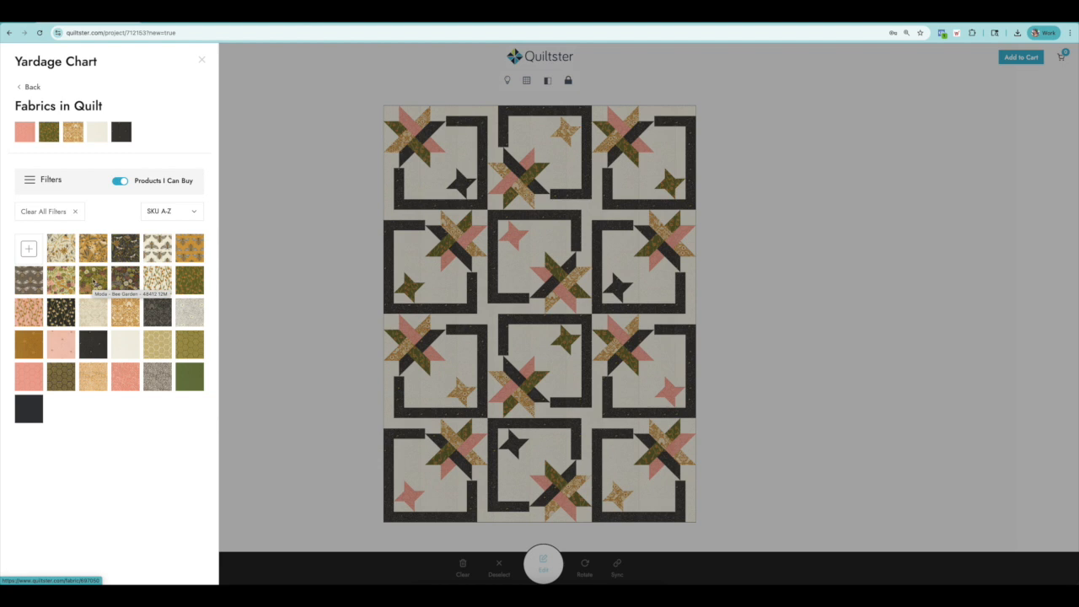
click(93, 281)
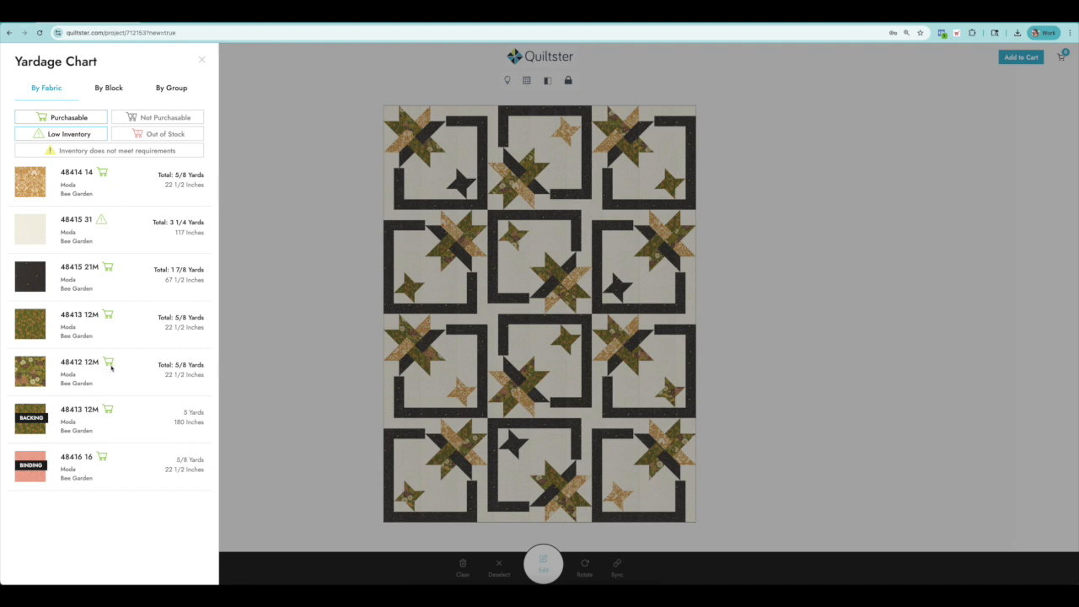
click(31, 373)
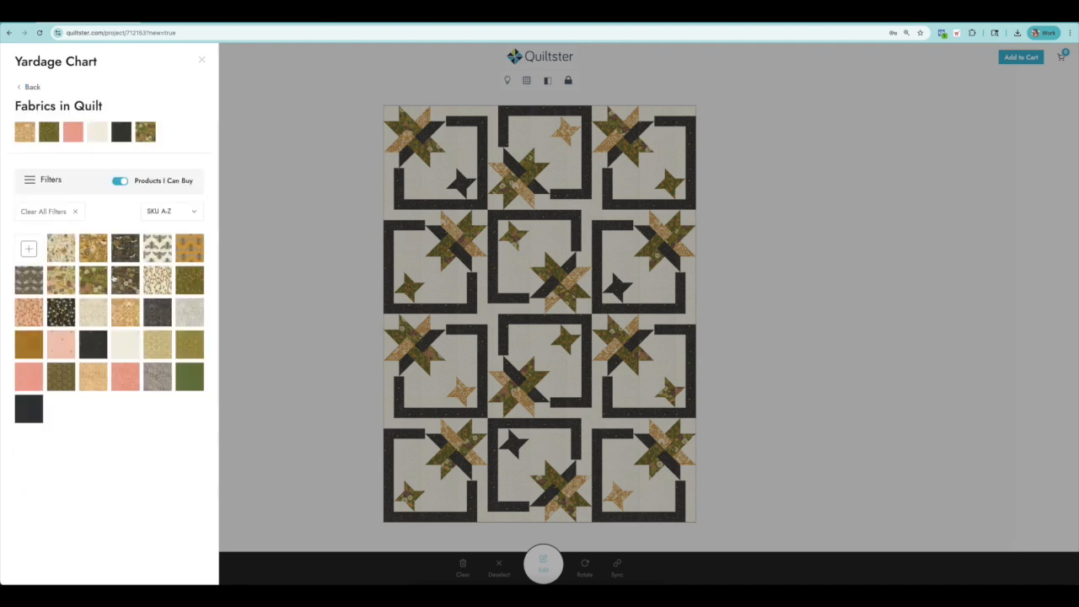
click(28, 376)
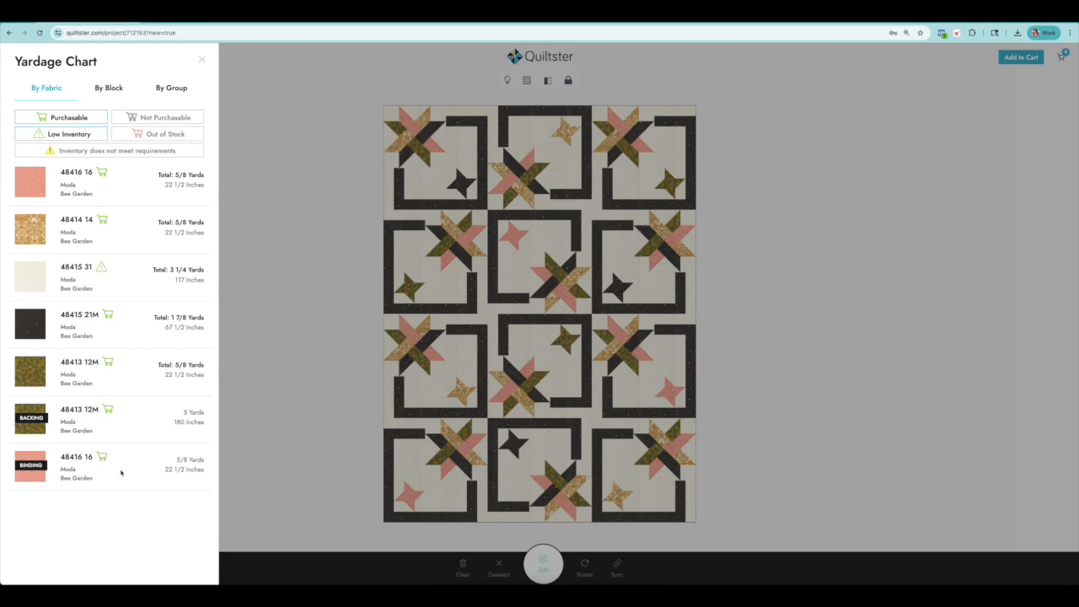
Close the yardage chart, add the project's fabrics to the cart, and review the fabrics and yardages listed there.
click(201, 59)
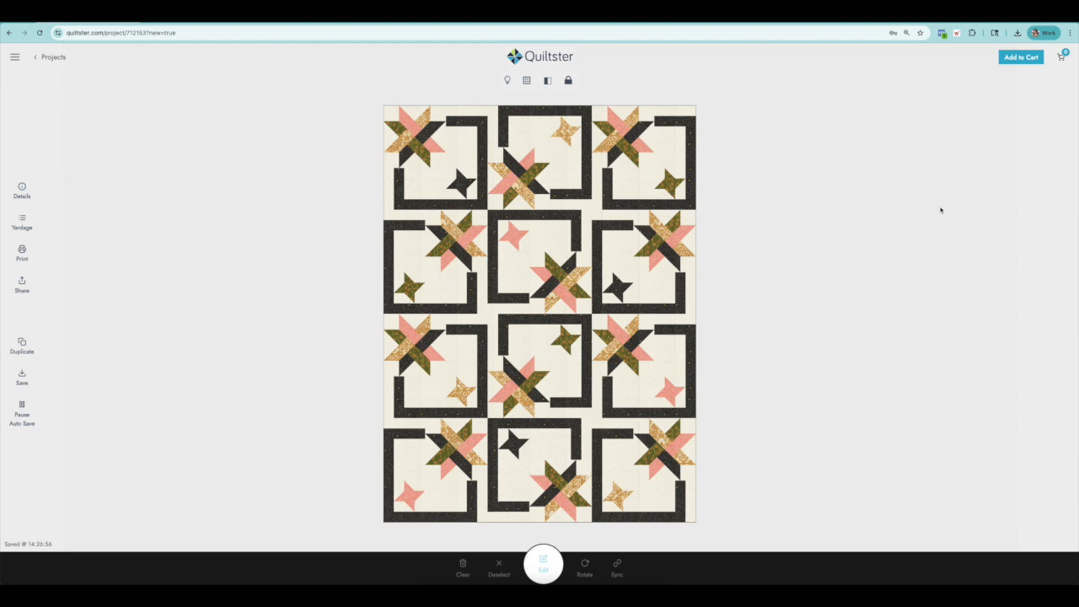
click(1020, 57)
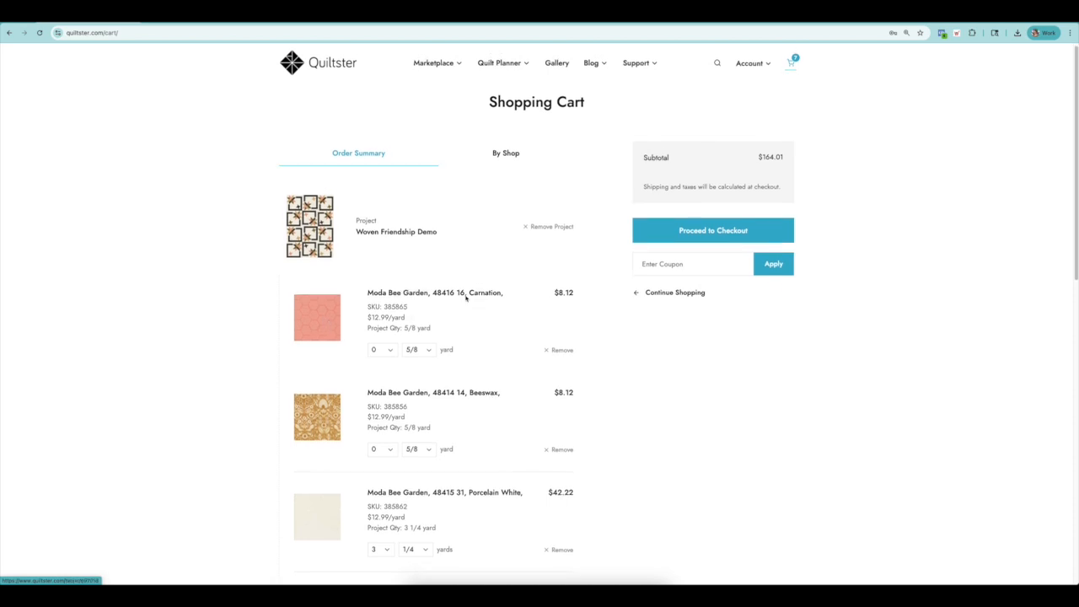
scroll(566, 291, down, 1)
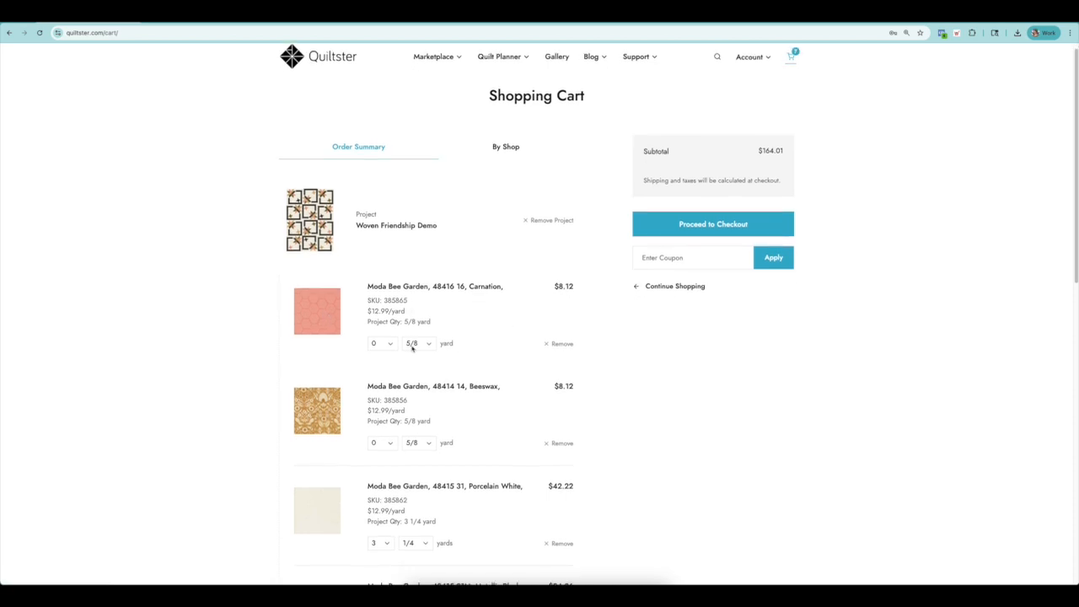
scroll(413, 349, down, 3)
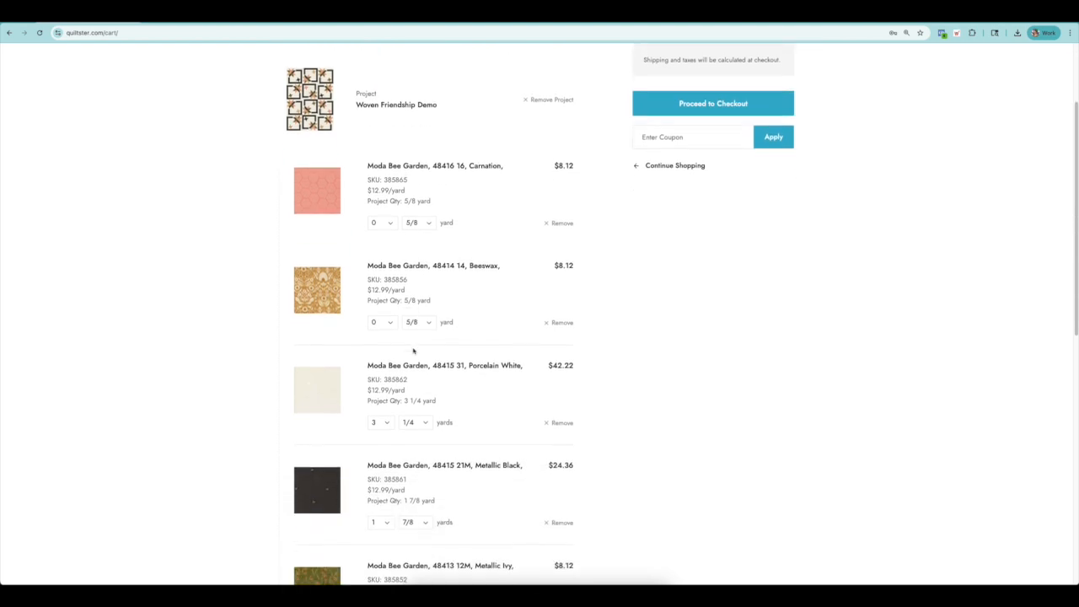
scroll(413, 349, down, 3)
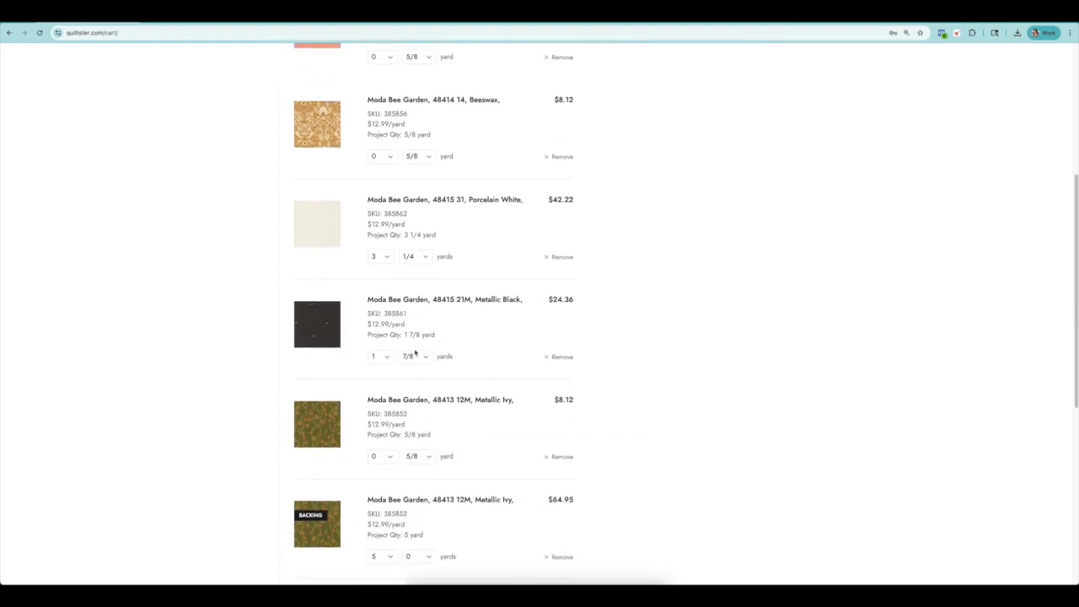
scroll(459, 445, down, 2)
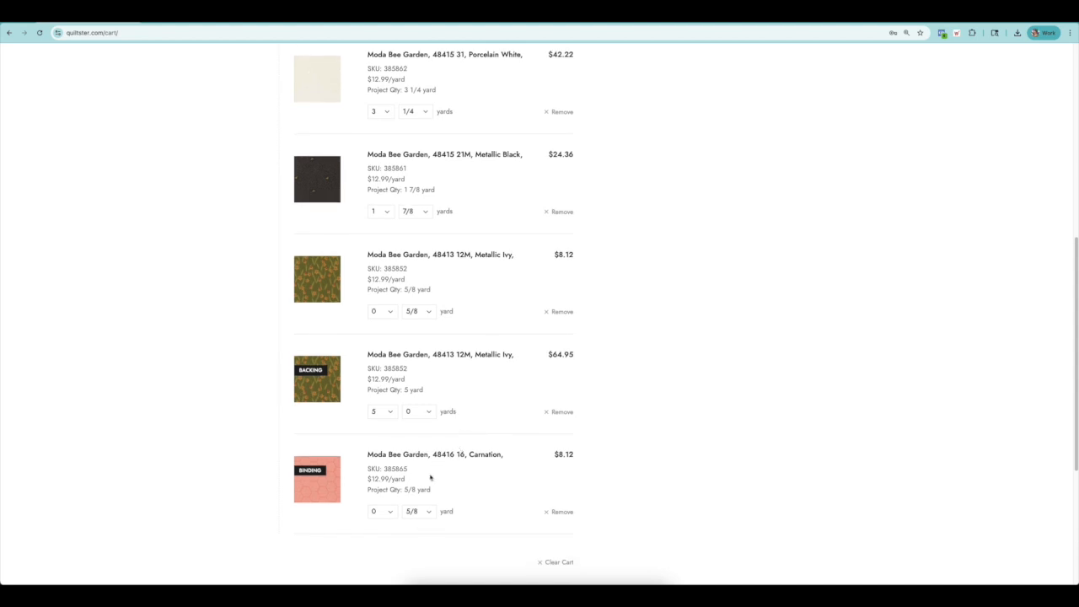
Look at the fractional and whole yardage choices for the pink binding fabric in the cart.
click(425, 511)
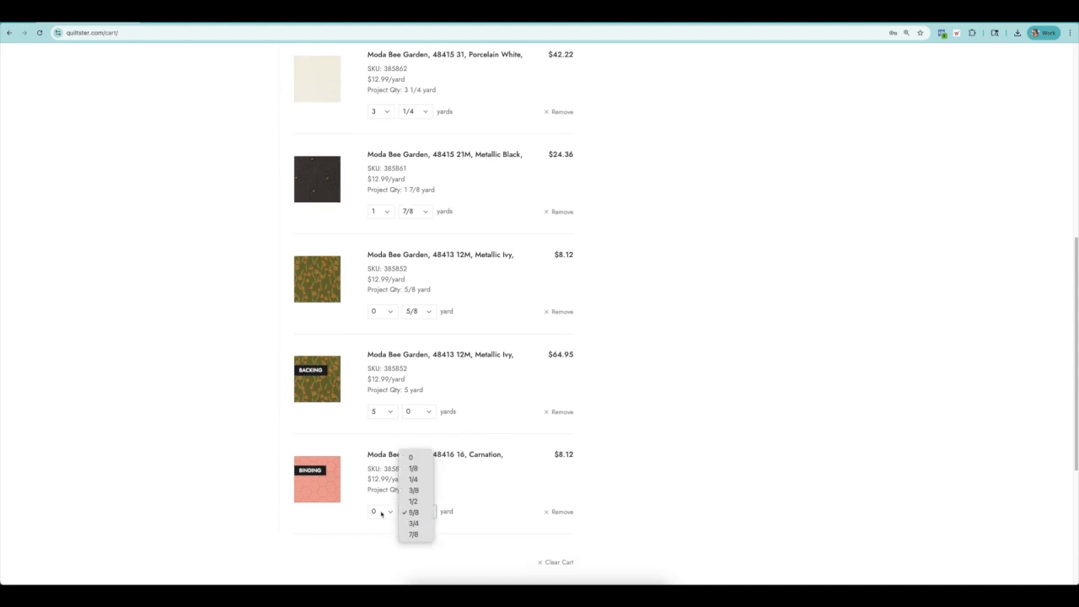
click(389, 512)
click(390, 512)
click(388, 512)
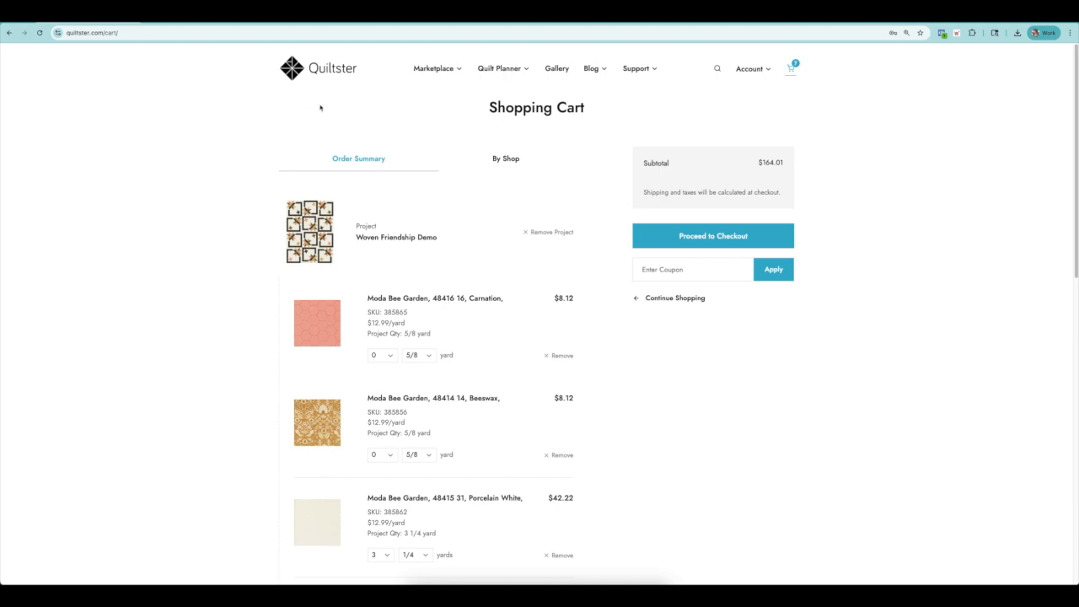
Go from the cart to the saved projects and open the print view of the Woven Friendship Demo project.
mouse_move(503, 71)
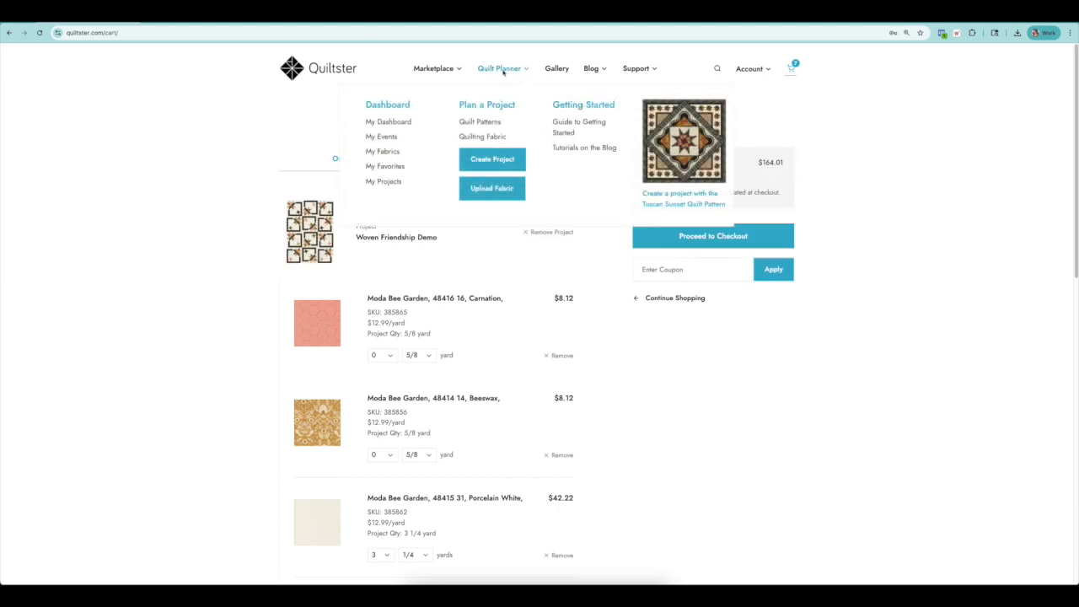
click(386, 107)
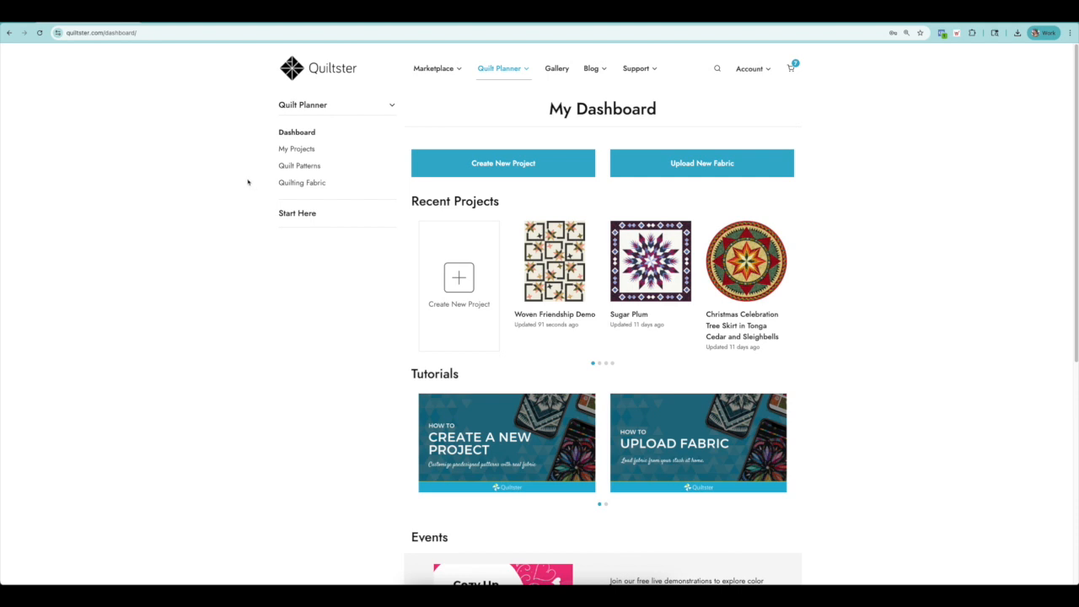
click(296, 151)
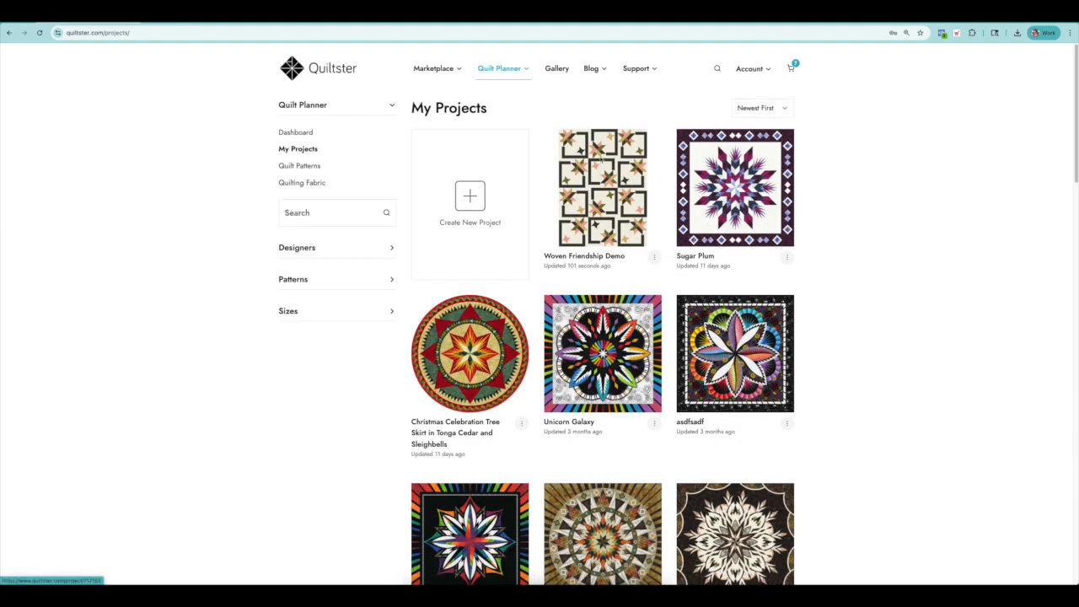
click(654, 257)
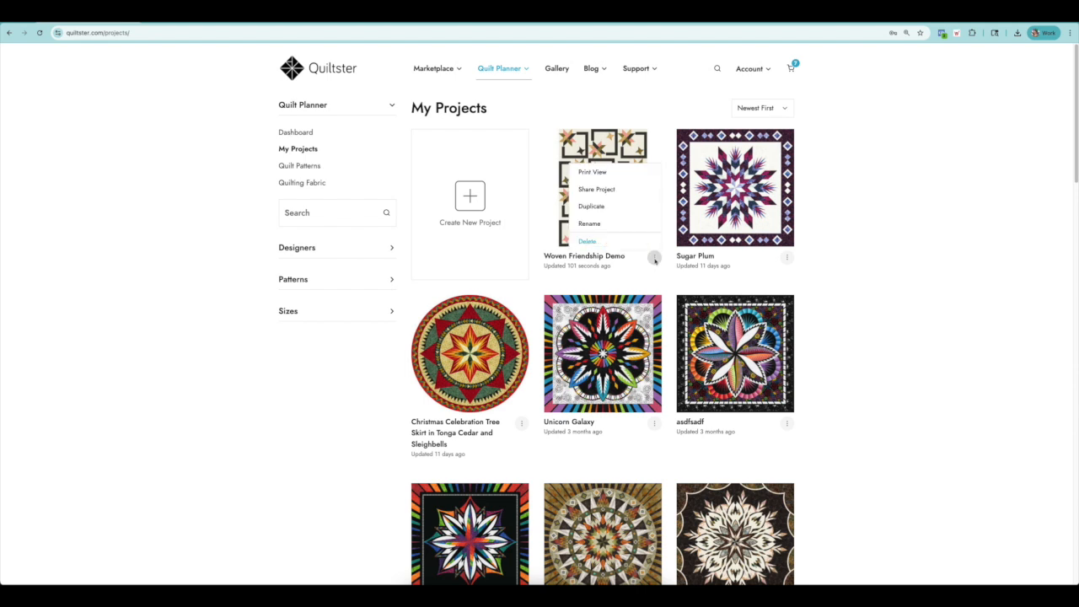
click(600, 173)
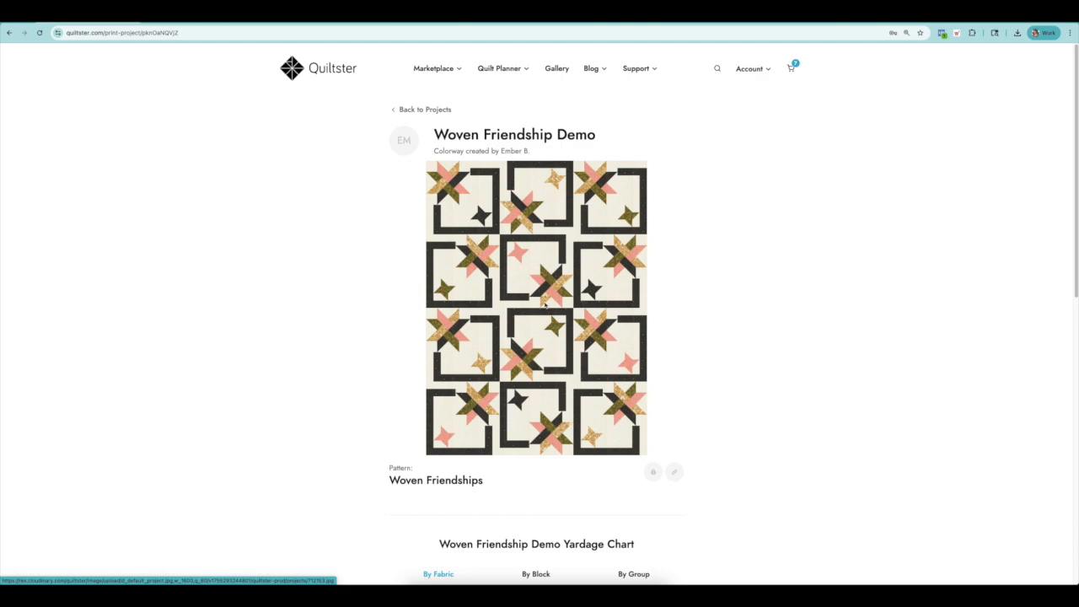
Enlarge and zoom the quilt image, close it, and look through the yardage chart by fabric, including backing and binding.
click(547, 308)
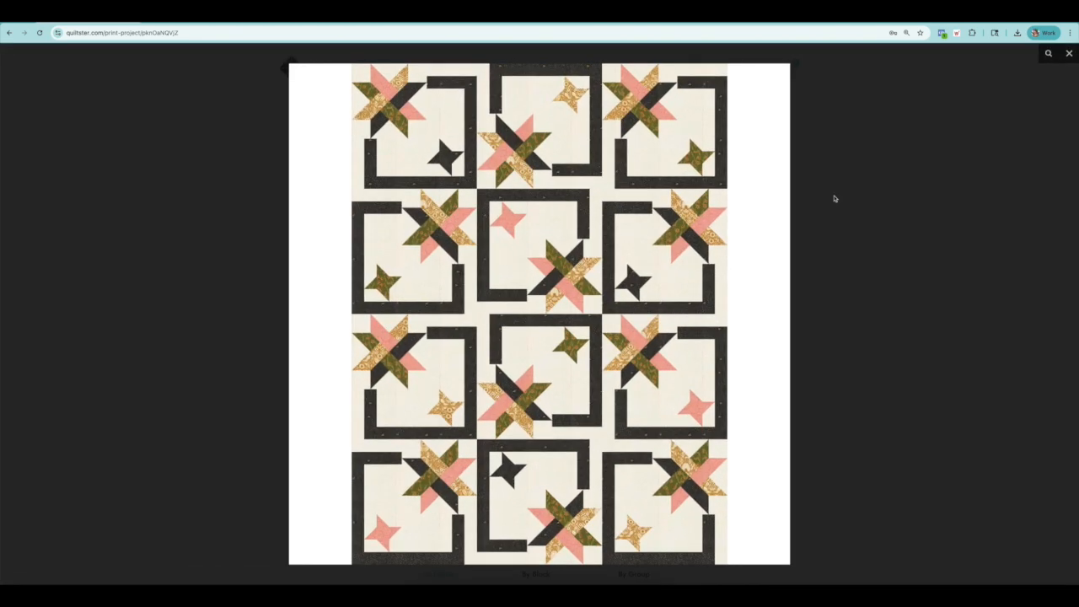
click(1049, 54)
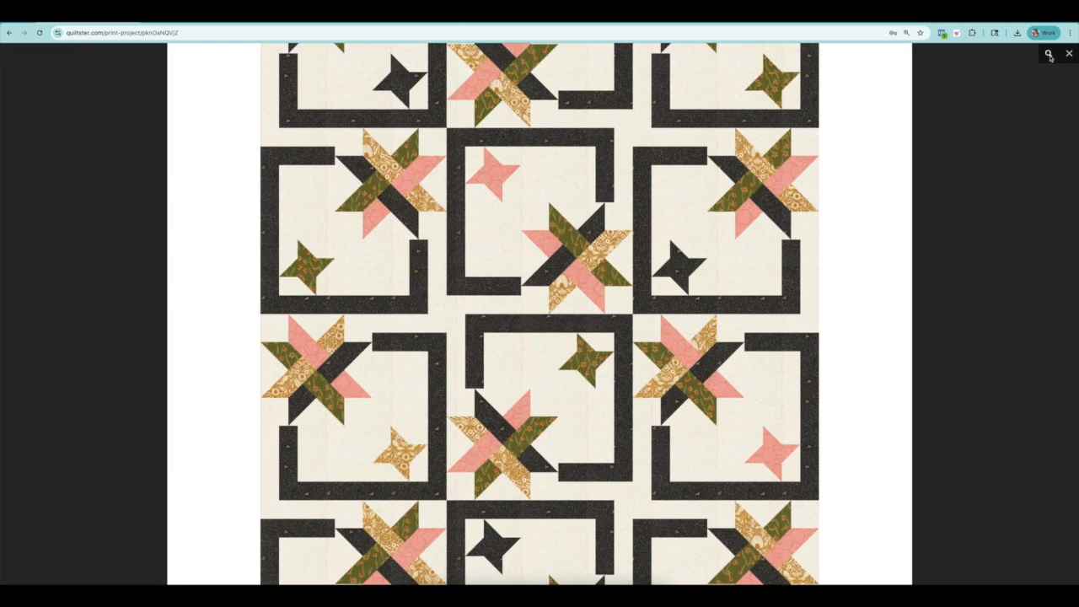
click(1070, 54)
scroll(795, 354, down, 3)
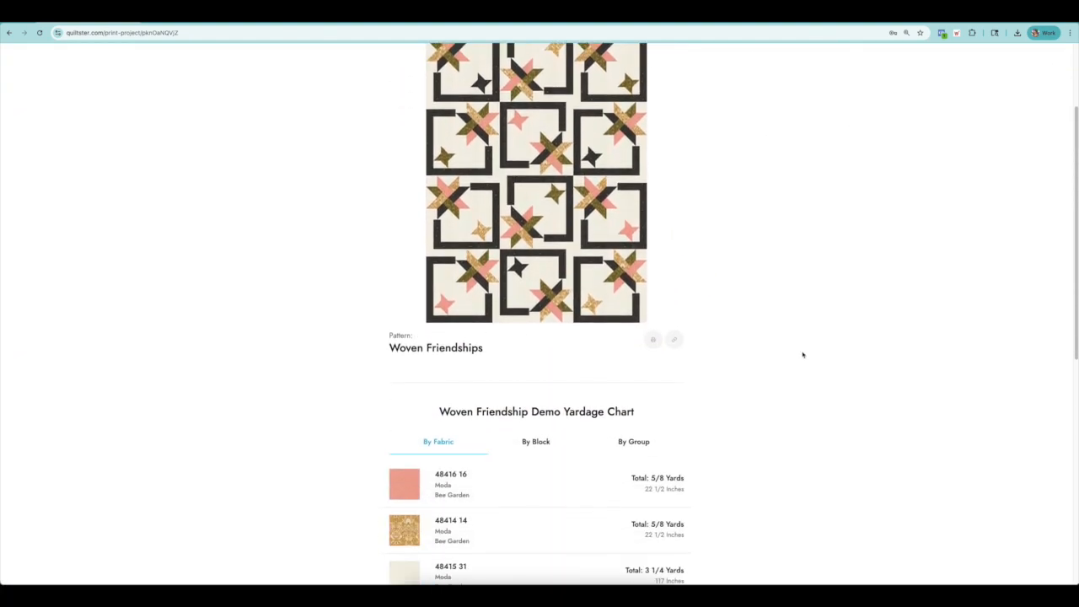
scroll(805, 356, down, 4)
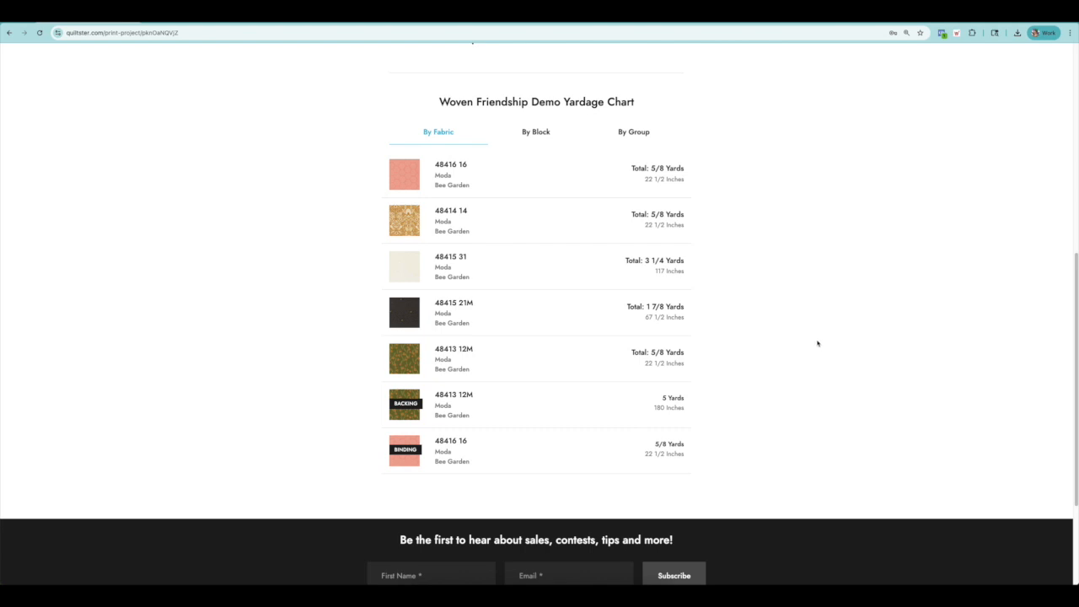
scroll(814, 338, up, 2)
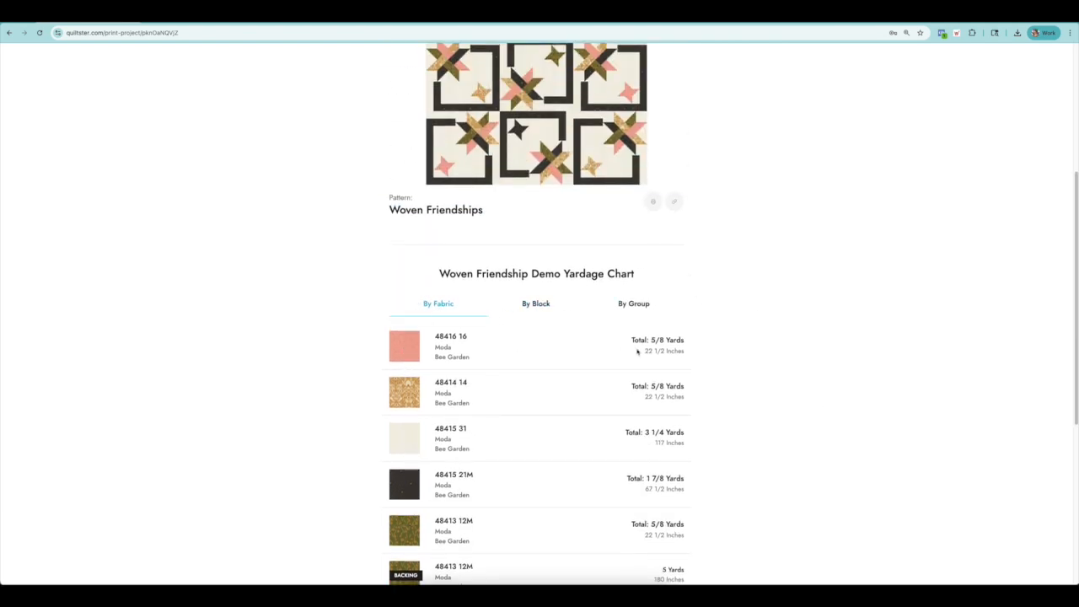
Compare the yardage chart by block and by group, and return it to the by-block breakdown.
click(536, 304)
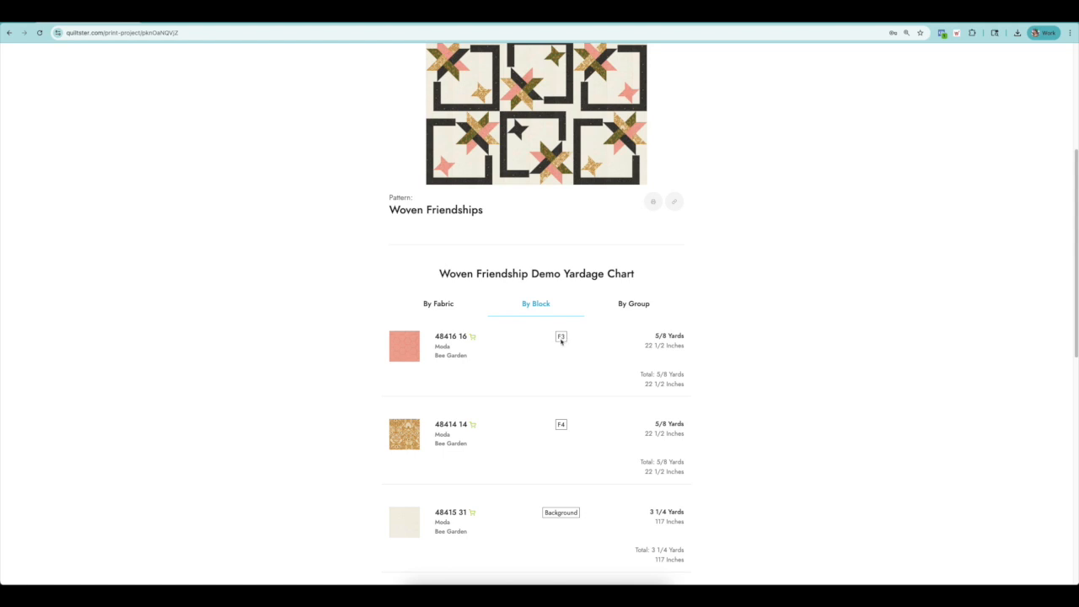
click(632, 306)
scroll(628, 328, down, 3)
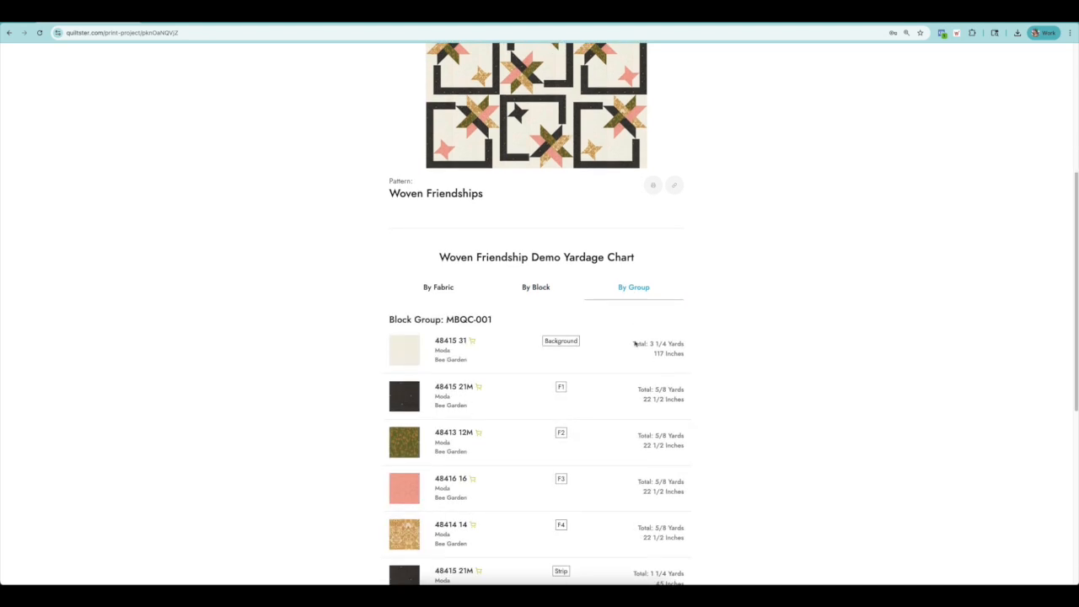
scroll(605, 356, up, 2)
click(536, 270)
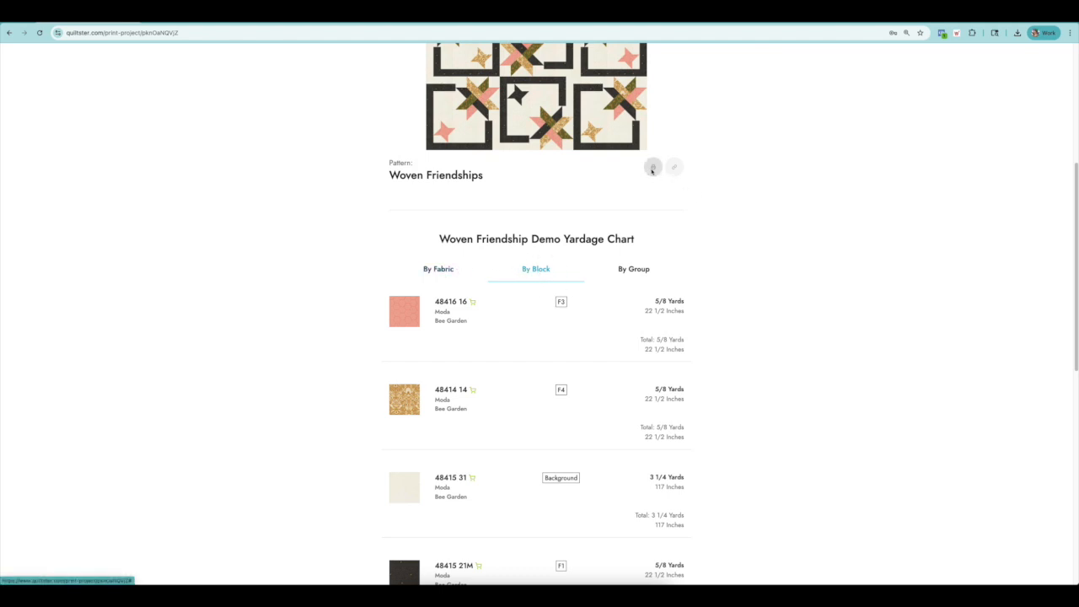
Open the print preview of the project and look over its quilt image and yardage chart pages.
scroll(626, 191, up, 4)
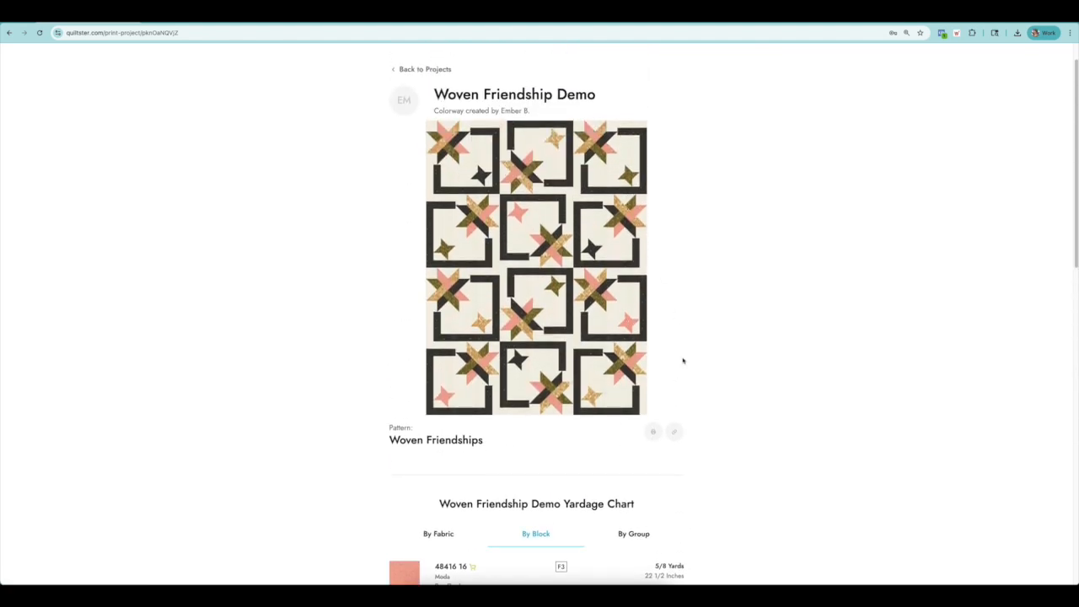
click(653, 432)
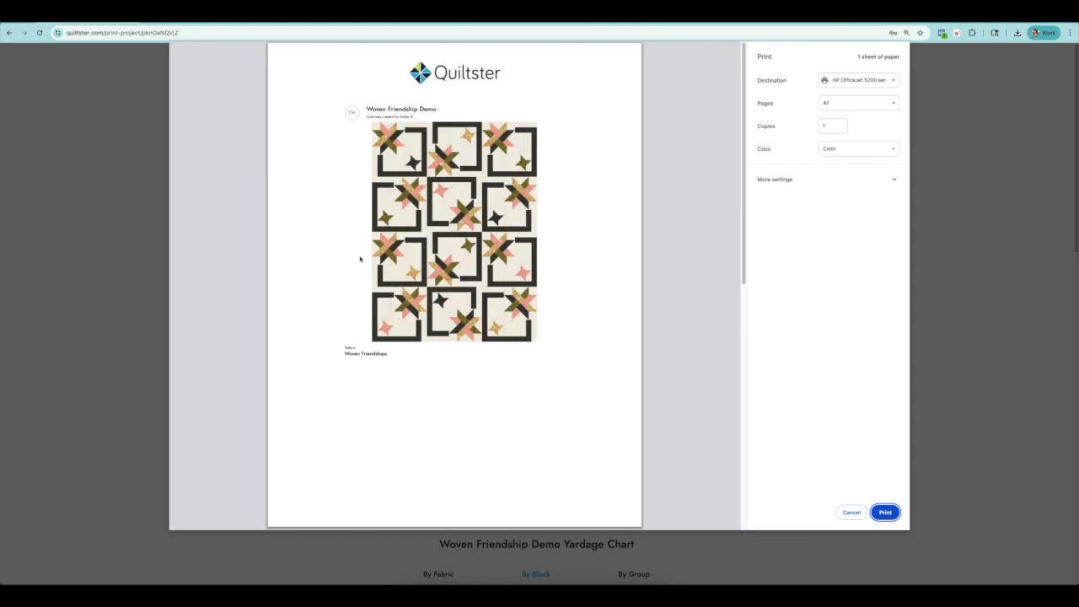
scroll(506, 254, down, 5)
scroll(505, 254, down, 3)
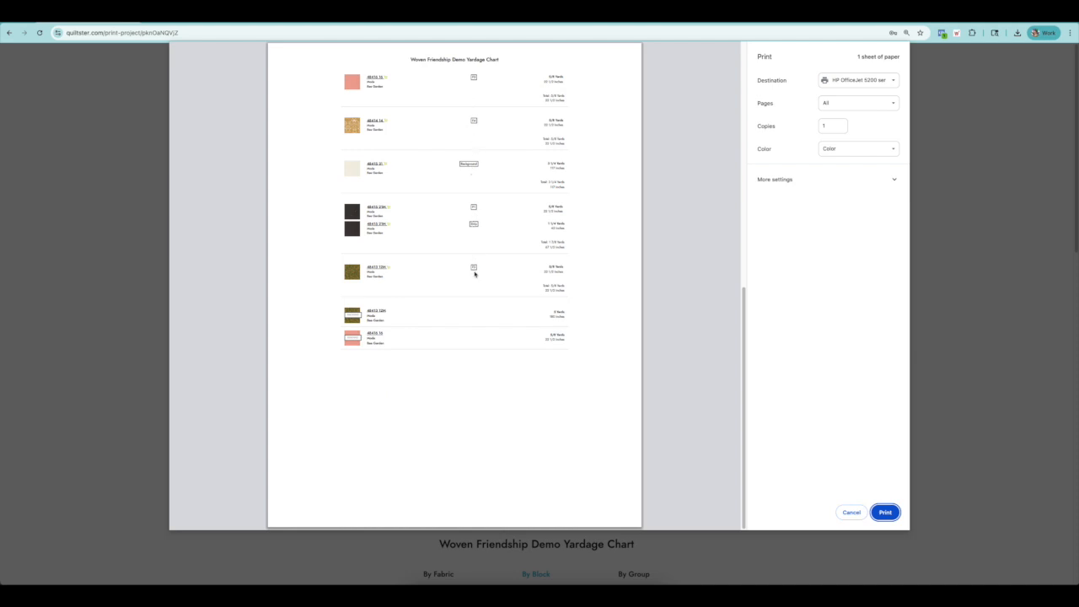
Try Save as PDF as the print destination, switch back to the HP OfficeJet 5200 printer, and cancel printing.
click(859, 81)
click(850, 91)
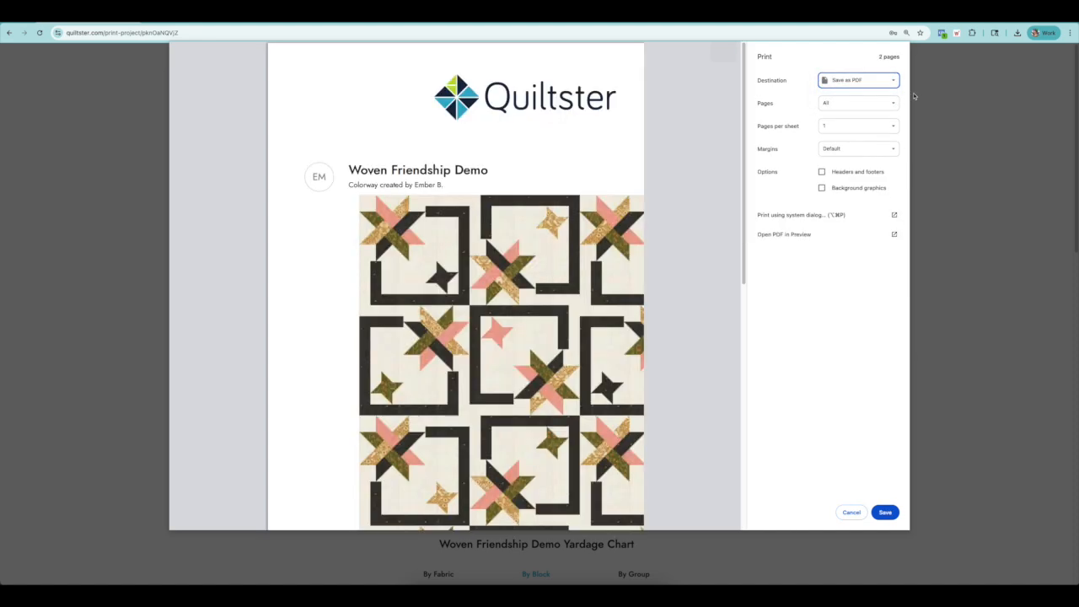
click(858, 80)
click(845, 73)
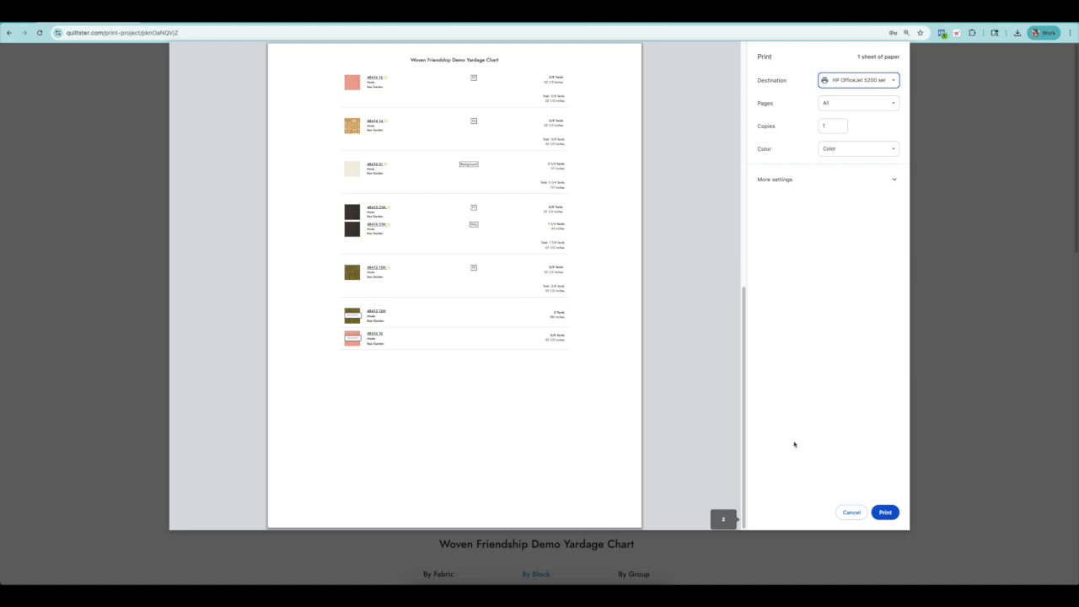
click(848, 512)
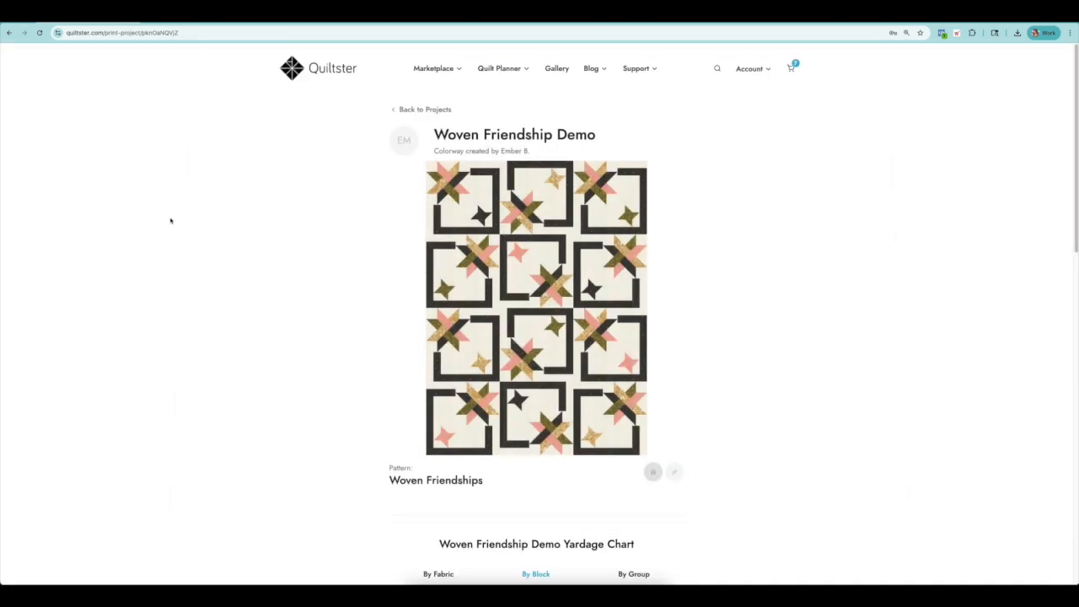
Copy the link to the Woven Friendship Demo project page.
scroll(170, 221, down, 2)
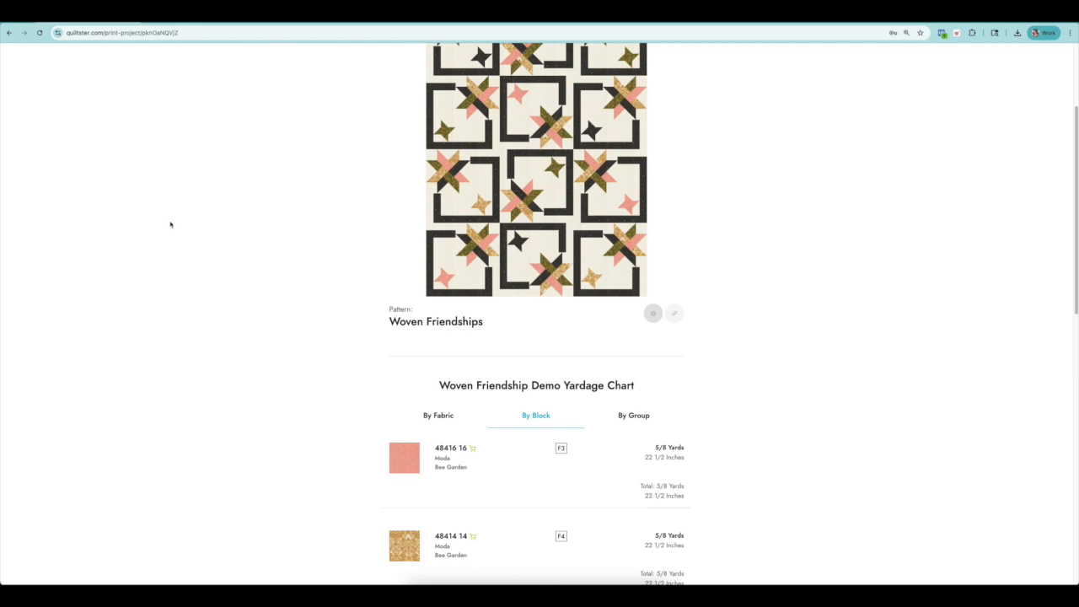
scroll(379, 363, down, 2)
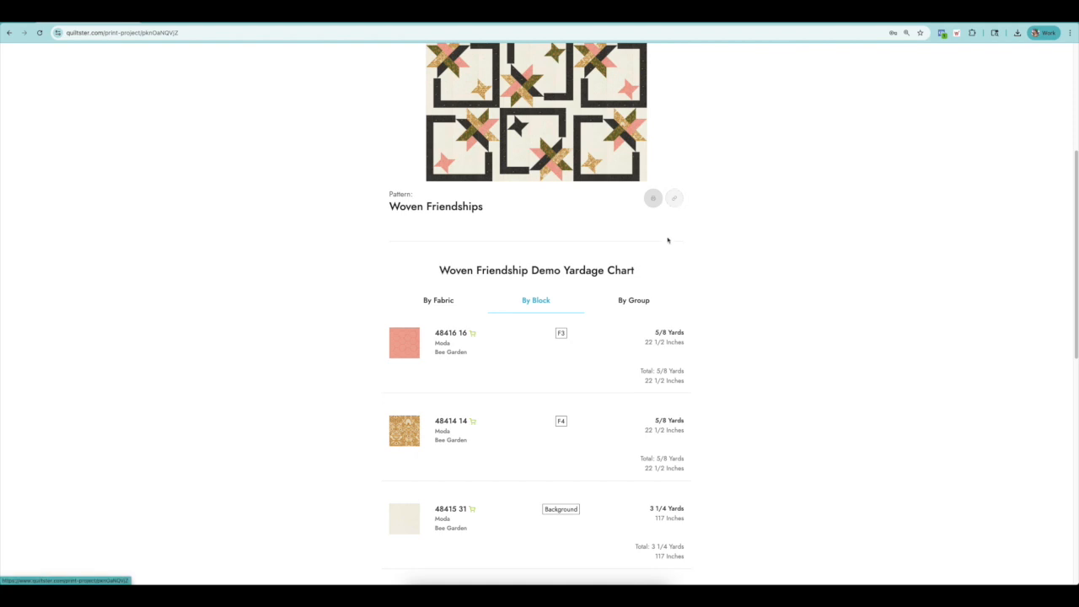
scroll(640, 438, up, 5)
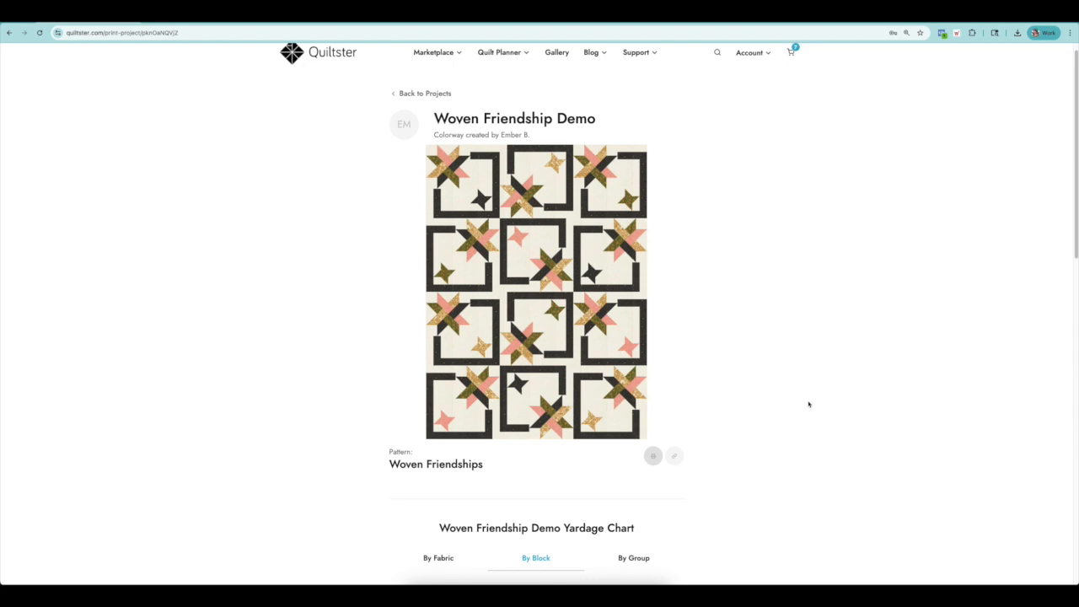
click(674, 456)
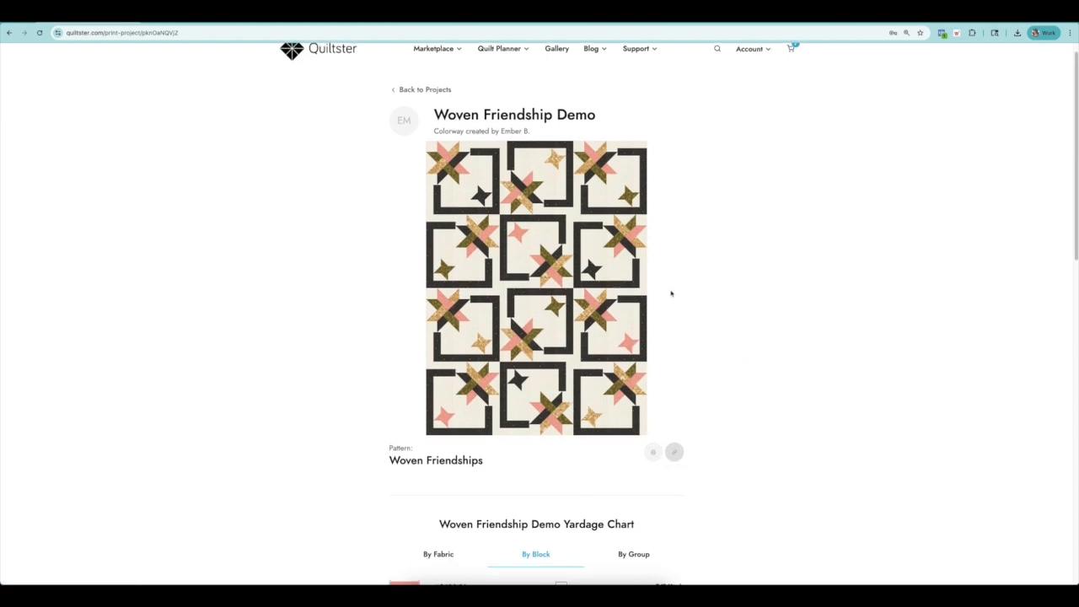
Look through the quilt image and the by-block yardages of each fabric, the backing and the binding.
scroll(672, 294, down, 2)
scroll(654, 316, down, 10)
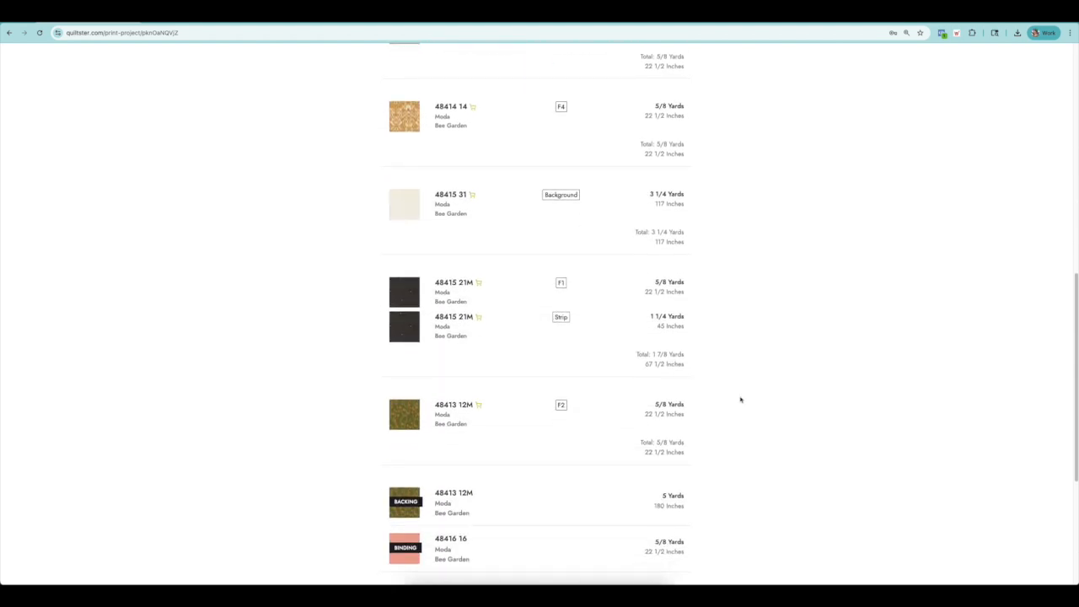
scroll(773, 446, down, 3)
scroll(749, 441, up, 15)
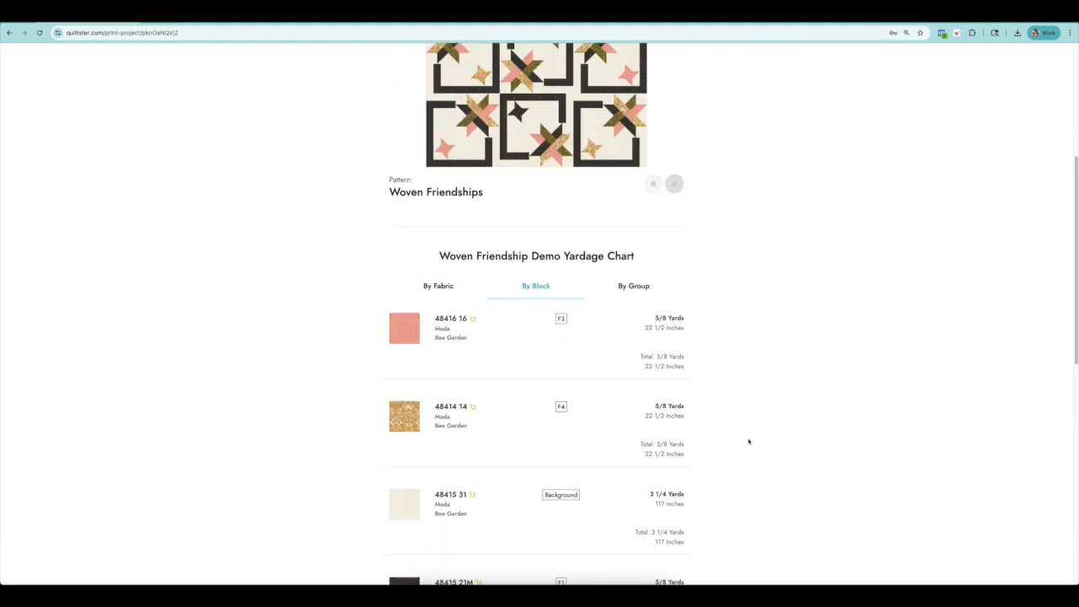
scroll(710, 380, down, 5)
scroll(699, 366, up, 2)
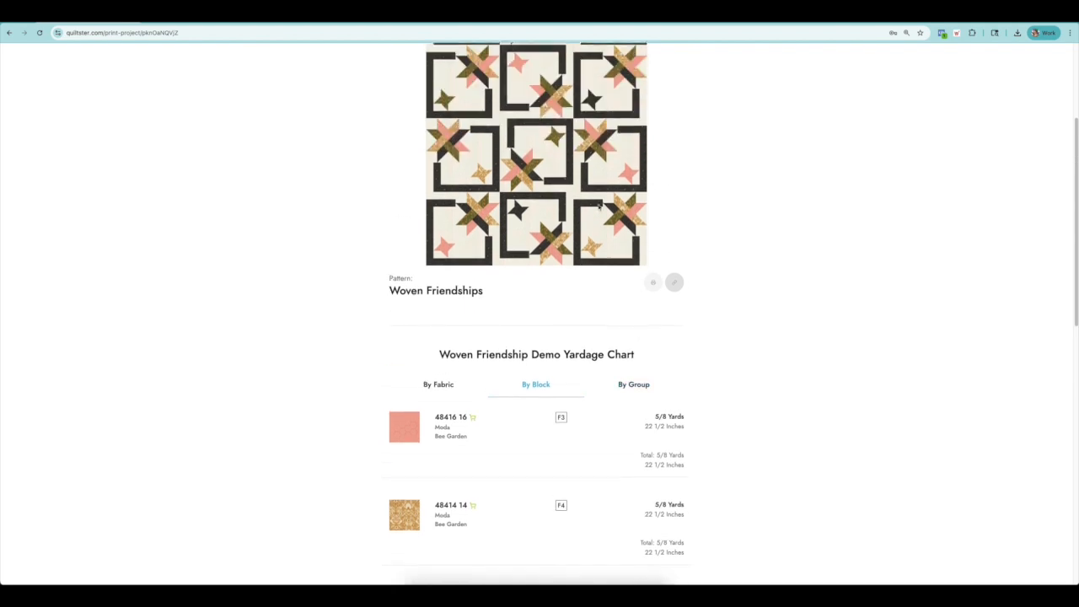
scroll(590, 428, down, 4)
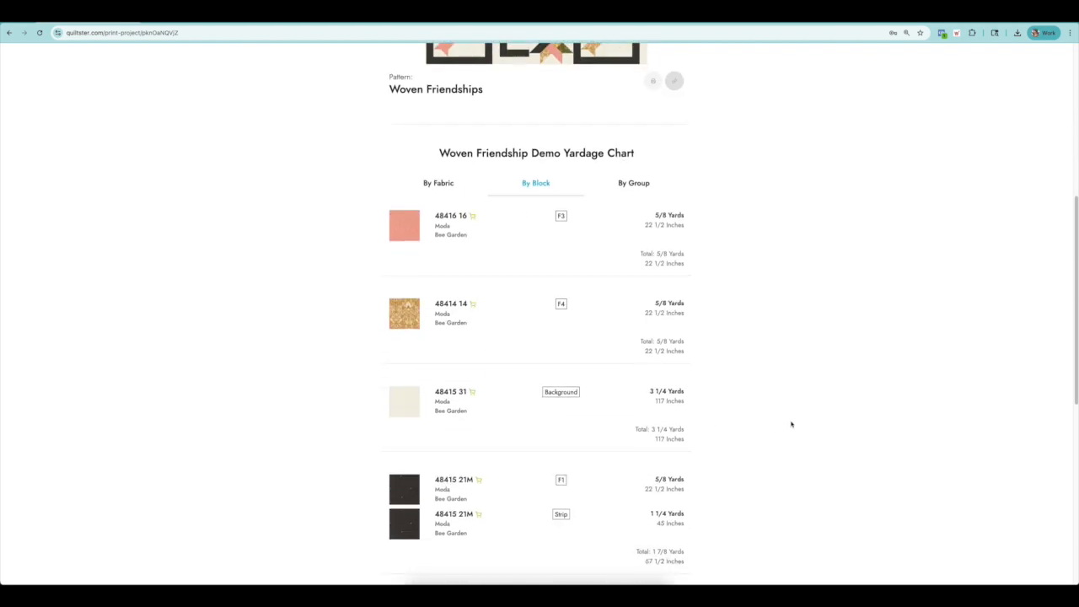
scroll(791, 424, up, 8)
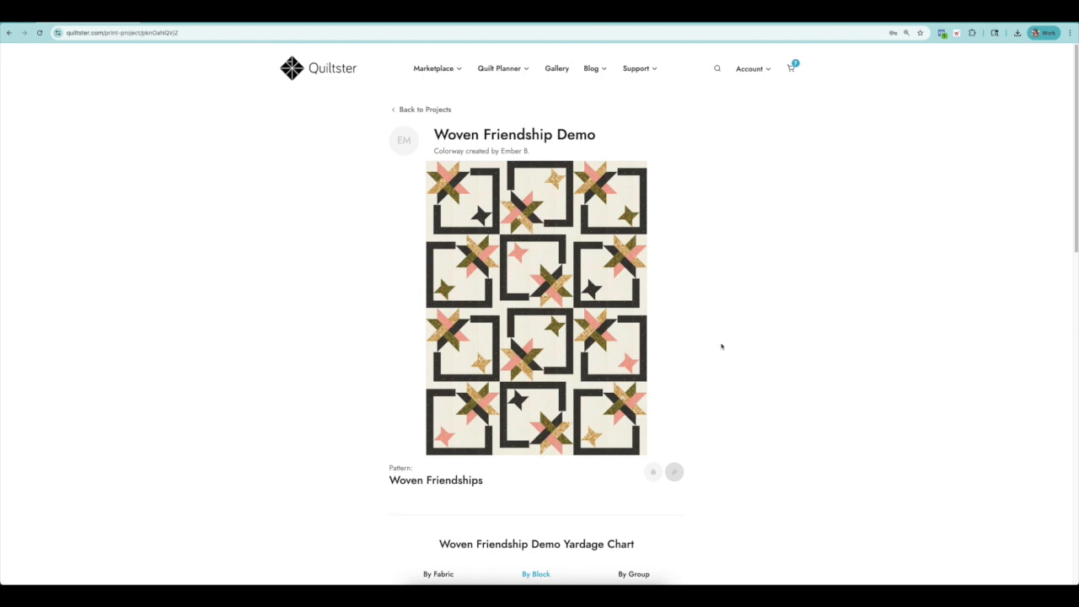
Return to the project list and share the Woven Friendship Demo project to the public Quiltster Gallery.
click(422, 110)
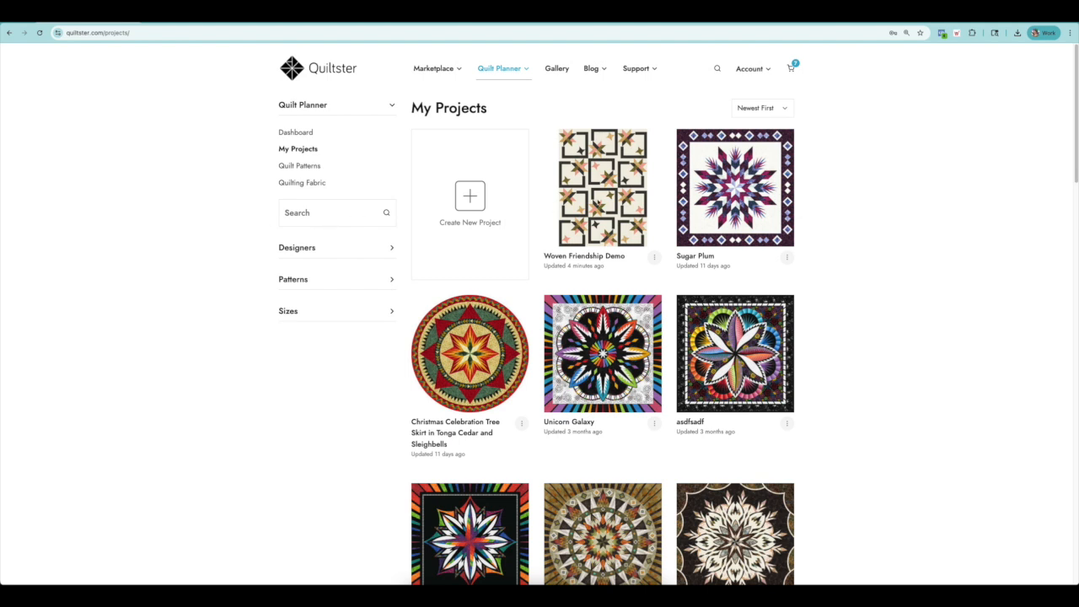
click(655, 258)
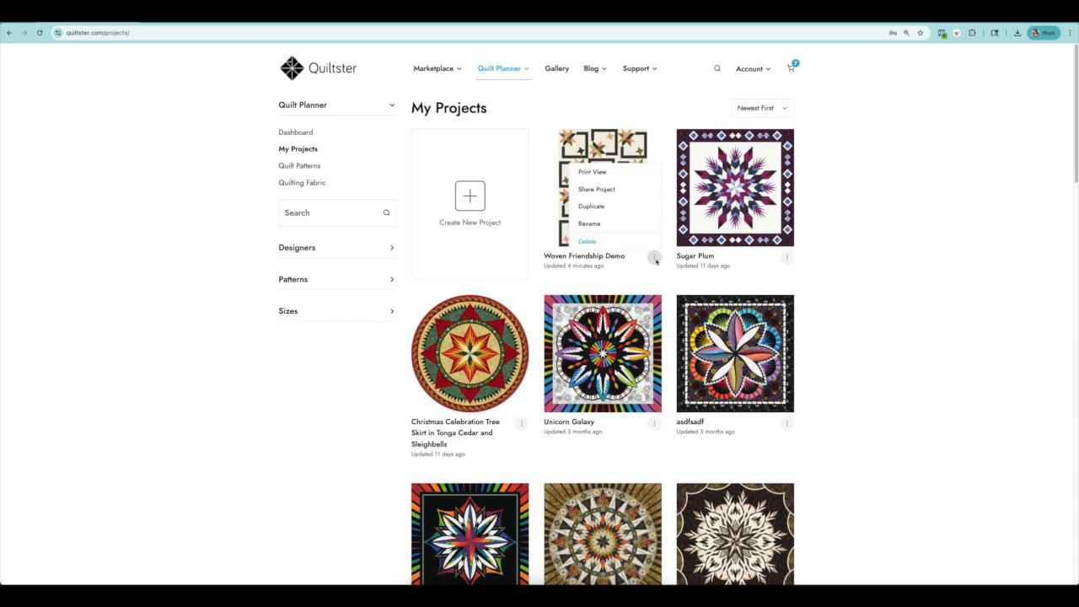
click(607, 189)
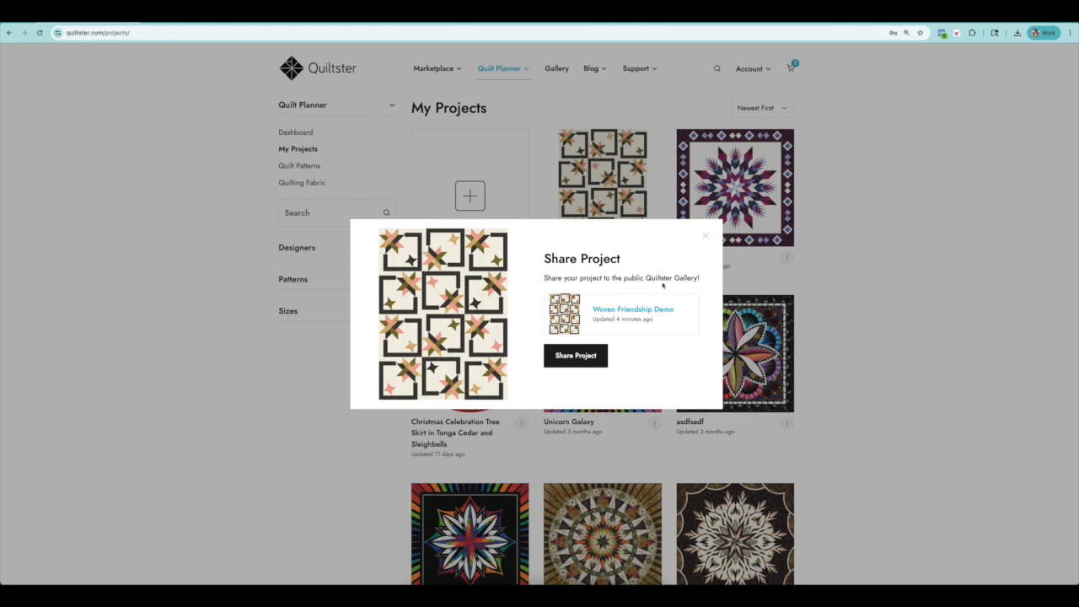
click(570, 357)
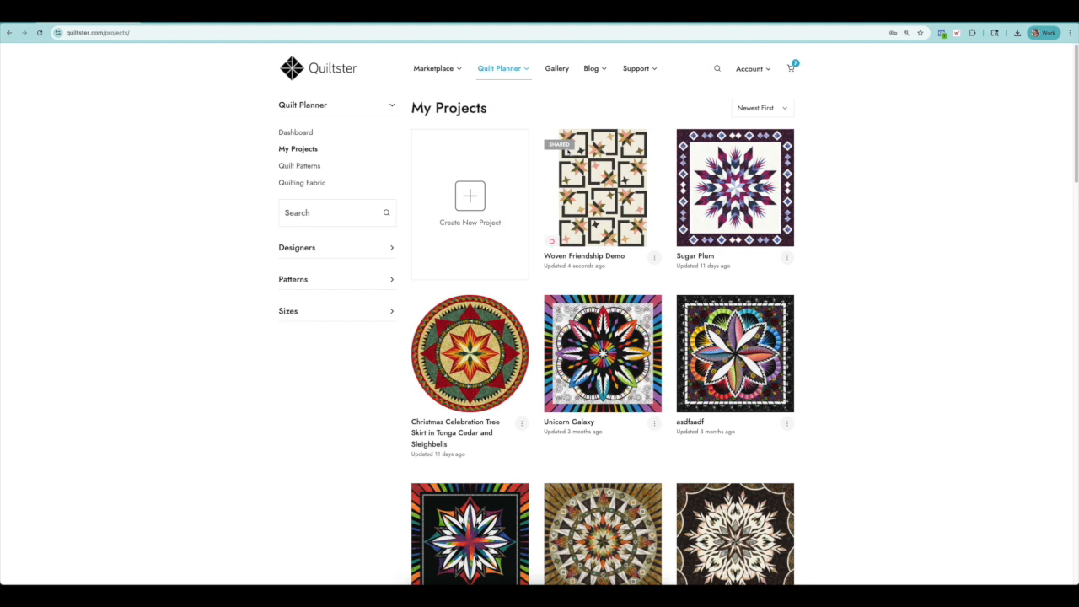
Open the Woven Friendship Demo project in the public Gallery and enlarge its quilt image.
click(557, 69)
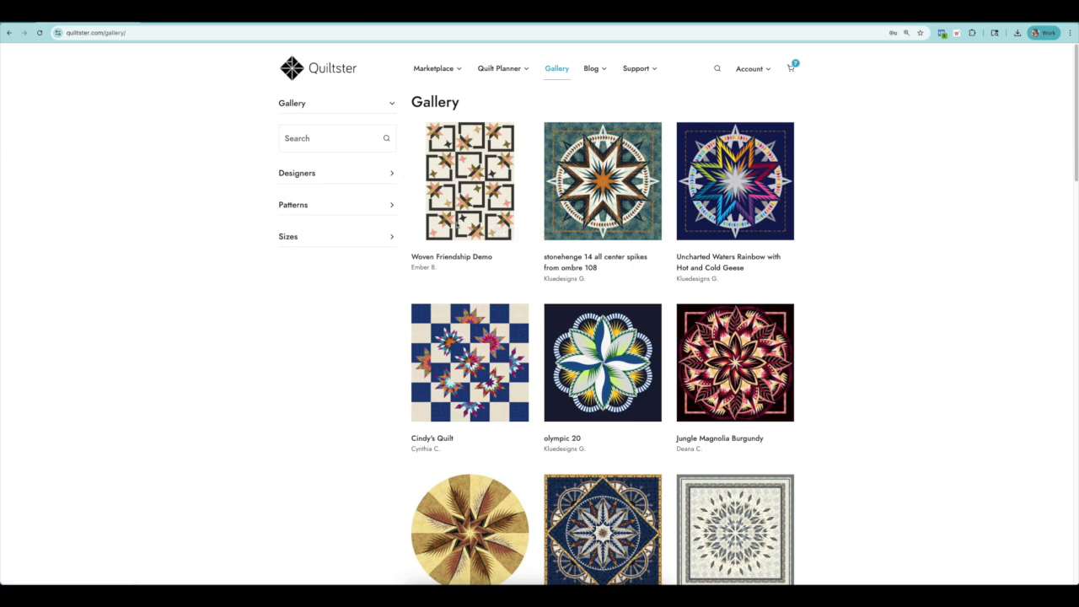
click(467, 181)
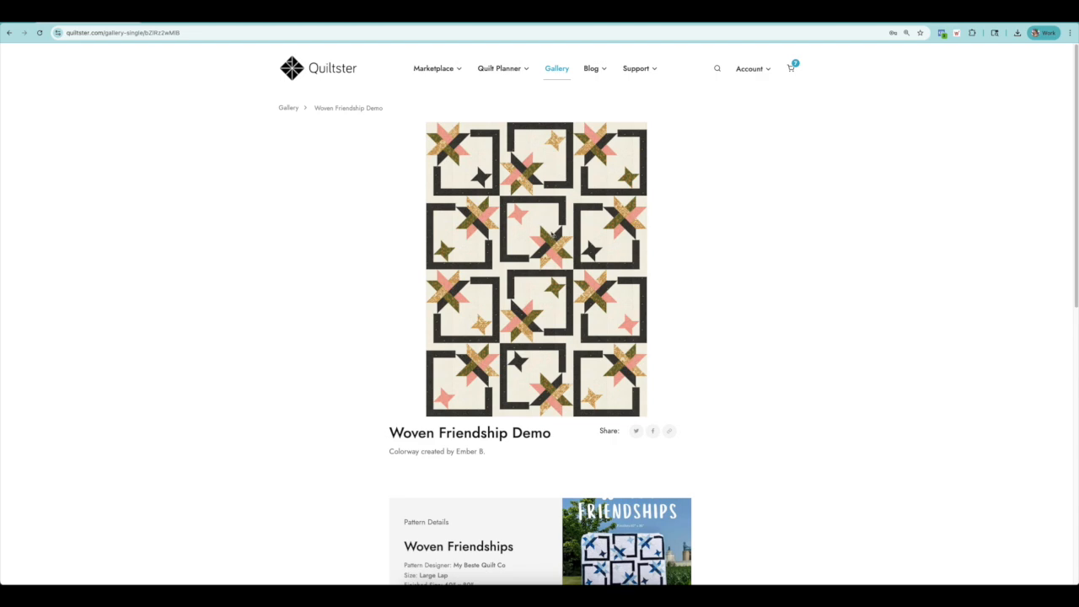
click(548, 233)
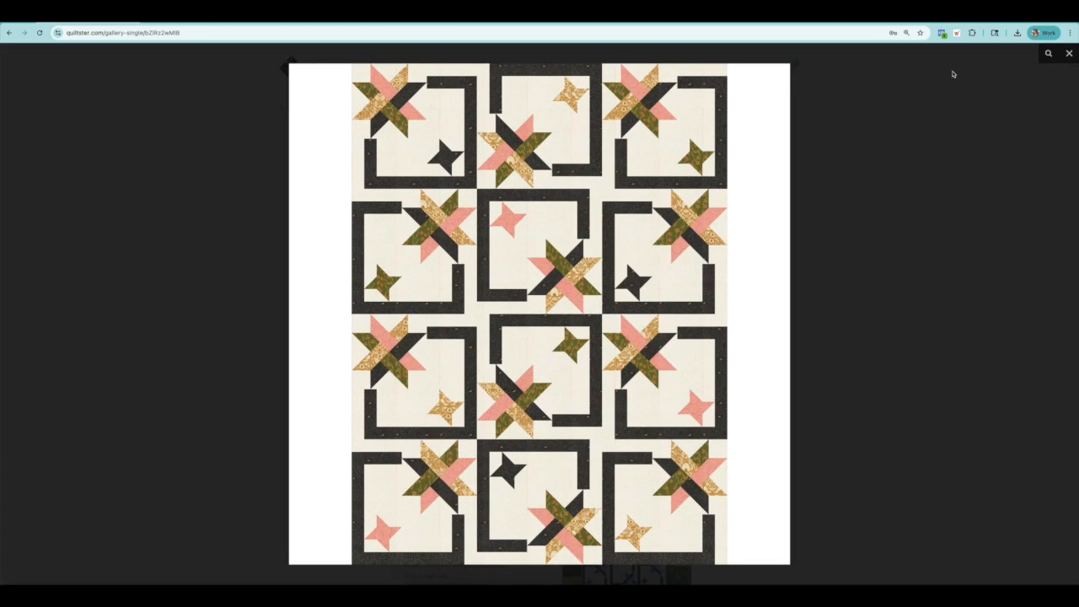
Close the enlarged quilt image and look through the gallery page's pattern details and member projects for Woven Friendships.
click(1068, 54)
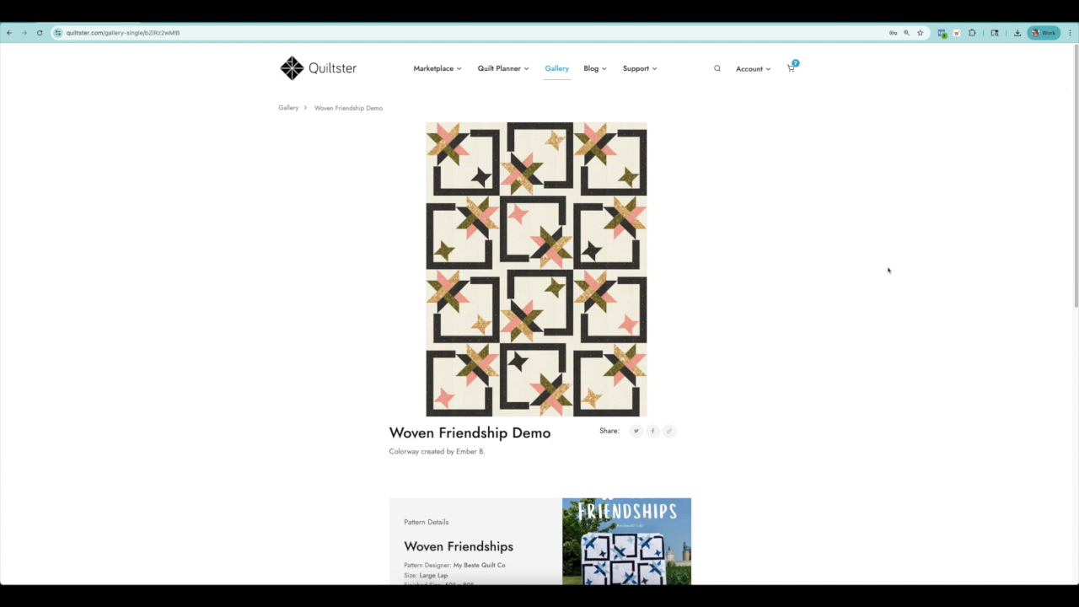
scroll(830, 284, down, 2)
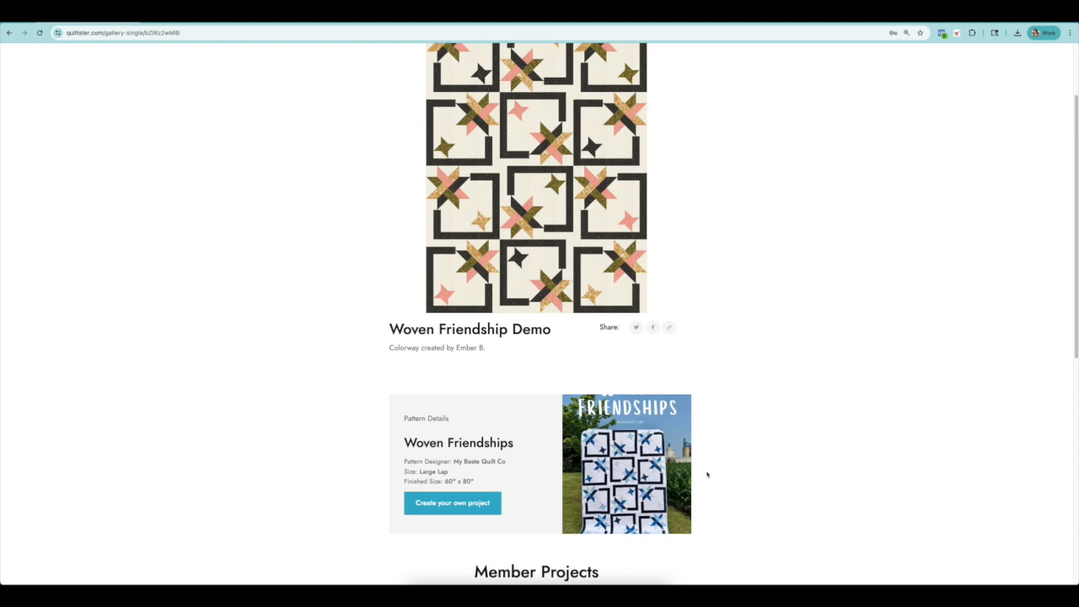
scroll(842, 340, down, 5)
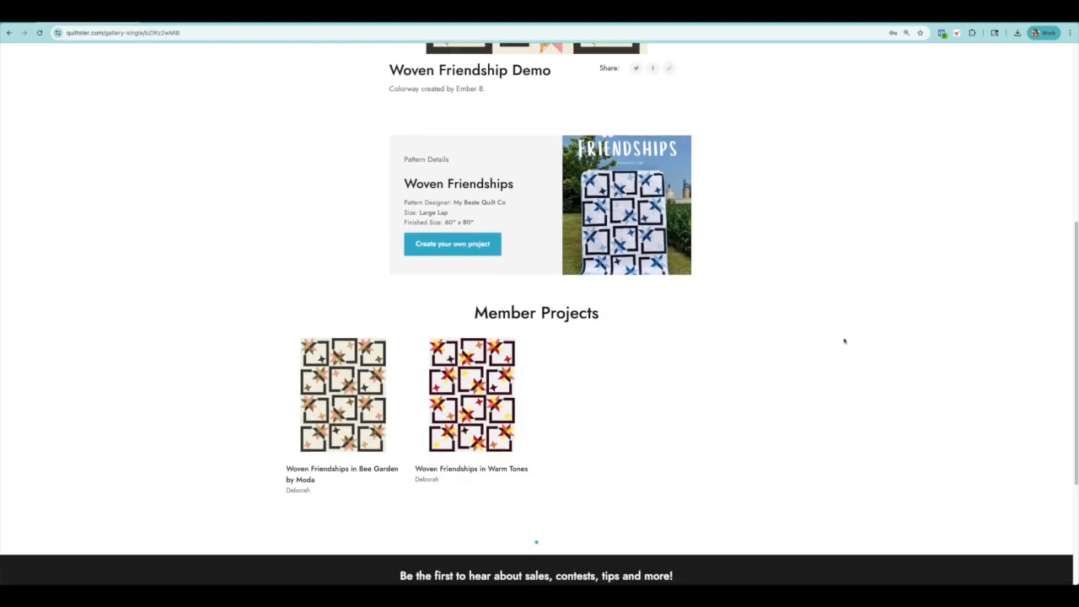
scroll(874, 301, up, 7)
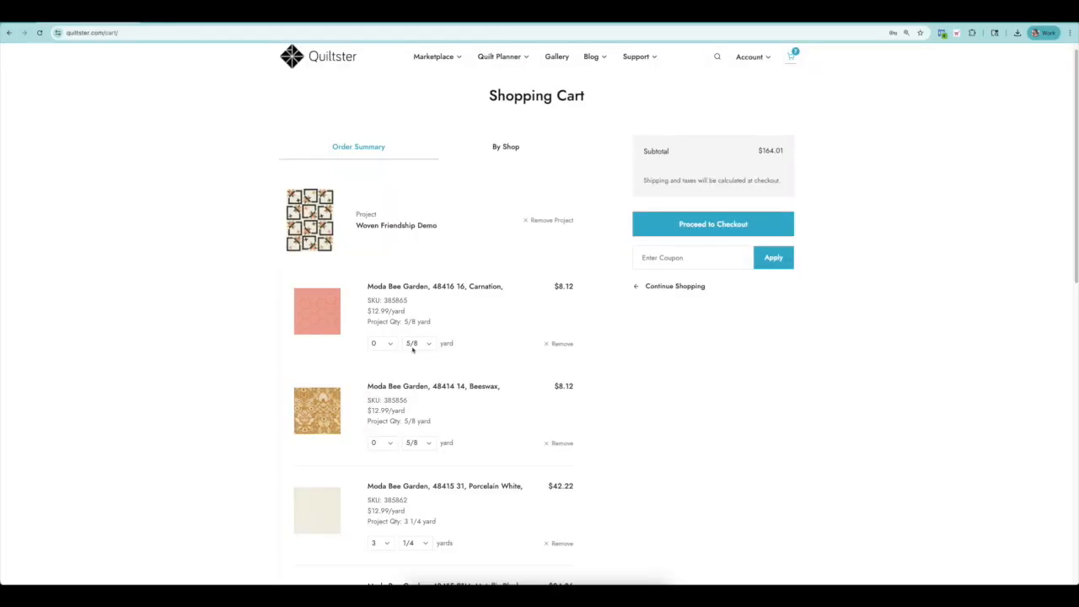
Look through the Woven Friendship Demo fabrics in the shopping cart, and open the Quiltster membership plans from the home page.
scroll(413, 348, down, 3)
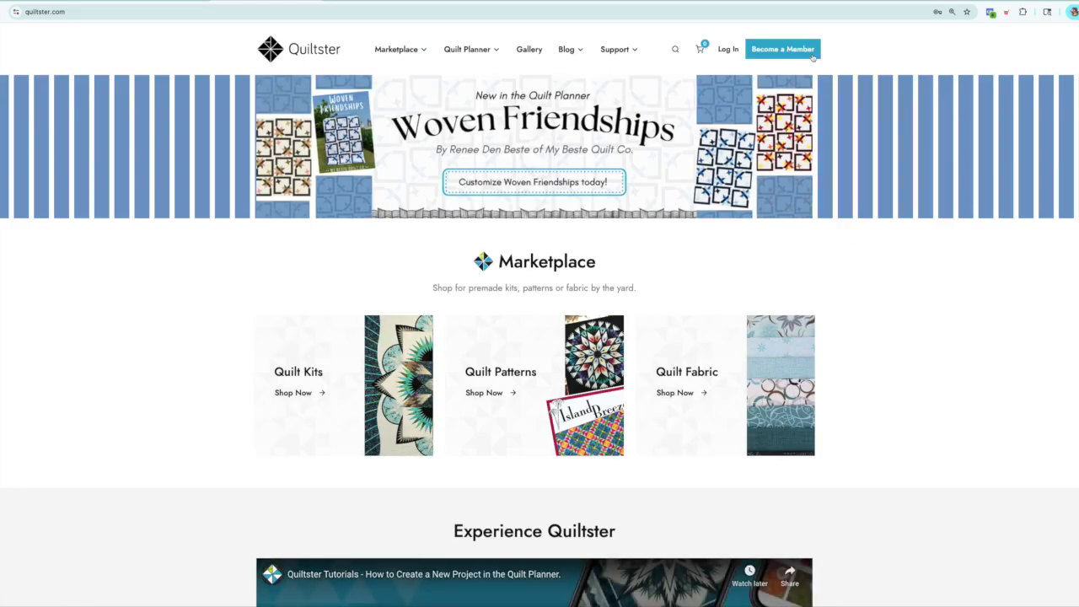
click(783, 50)
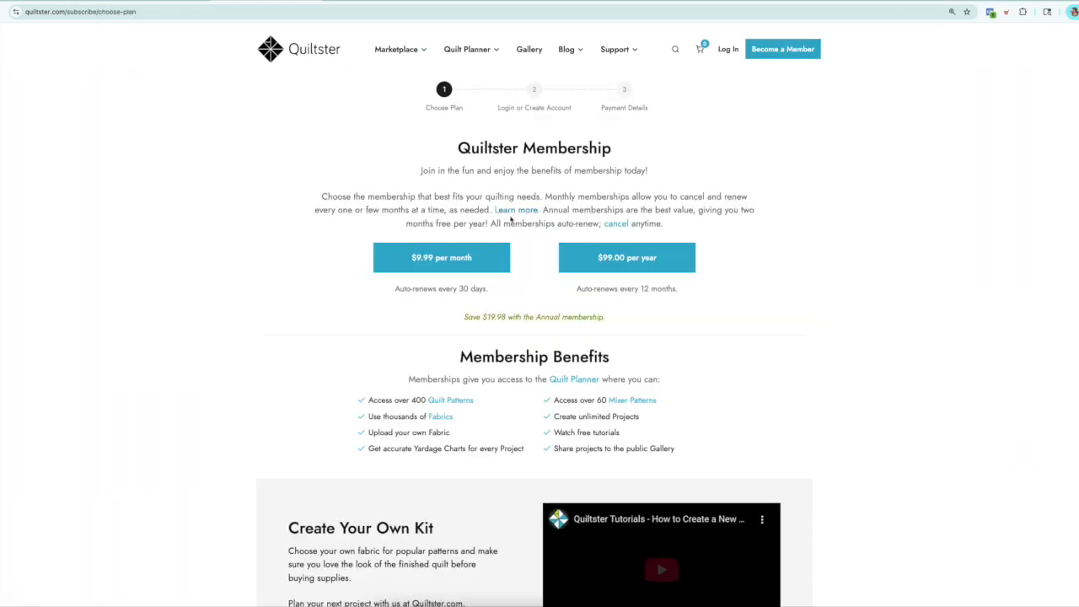